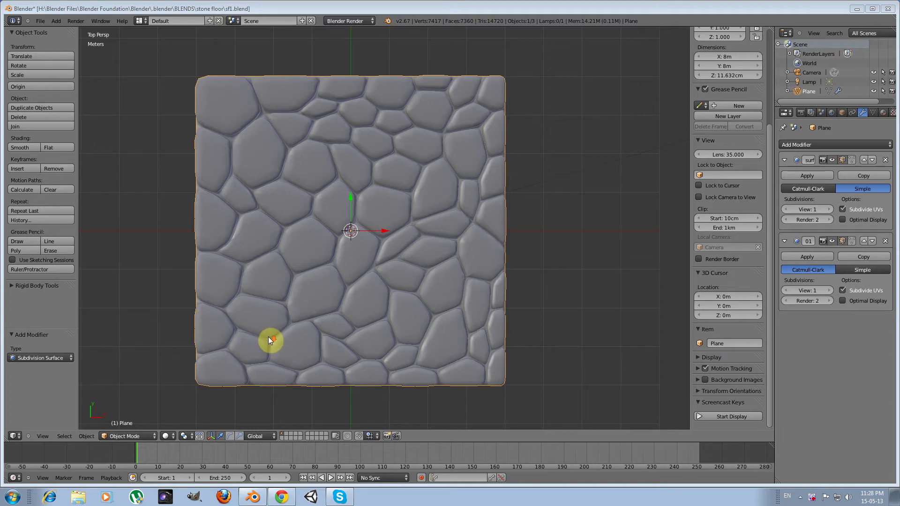
# - Examine the stone floor plane from an angle and from directly above, looking at the stones along its edges
pyautogui.scroll(-2, 282, 334)
pyautogui.moveTo(280, 338); pyautogui.dragTo(324, 271, button='middle')
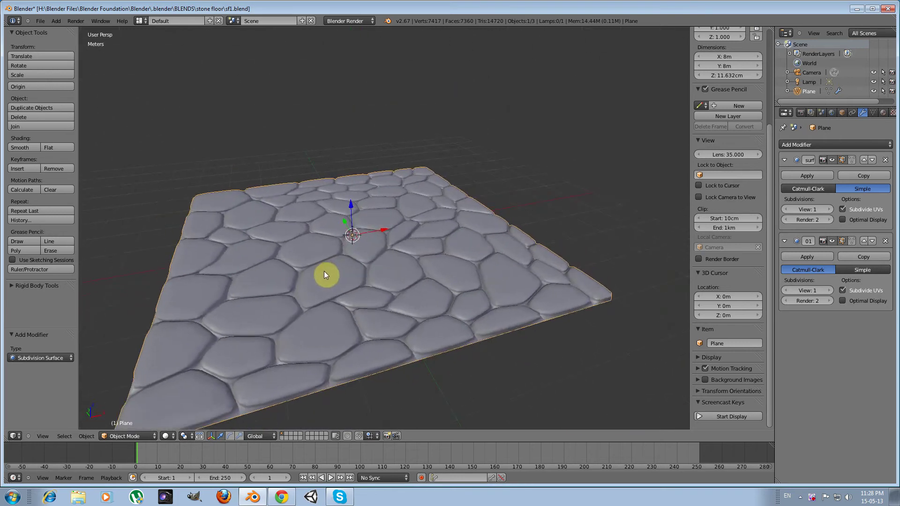
pyautogui.scroll(-2, 324, 271)
pyautogui.press('KP_7')
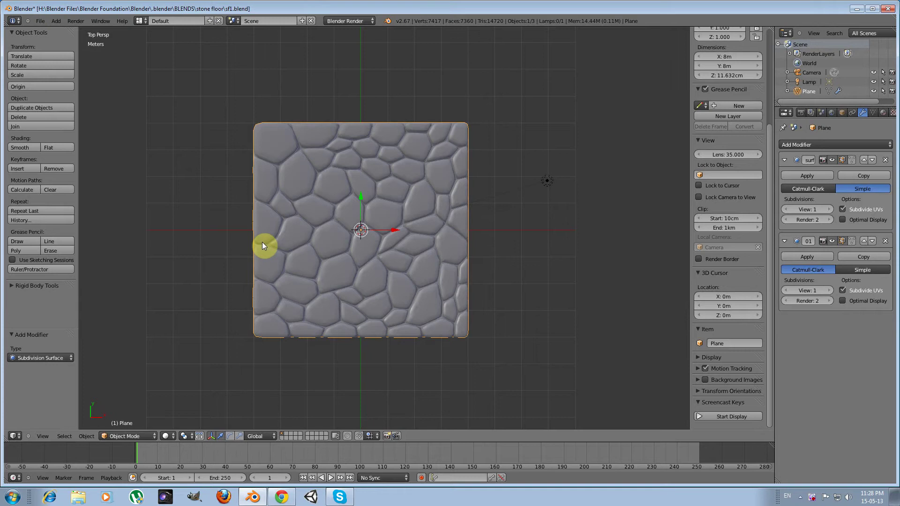
pyautogui.scroll(2, 263, 243)
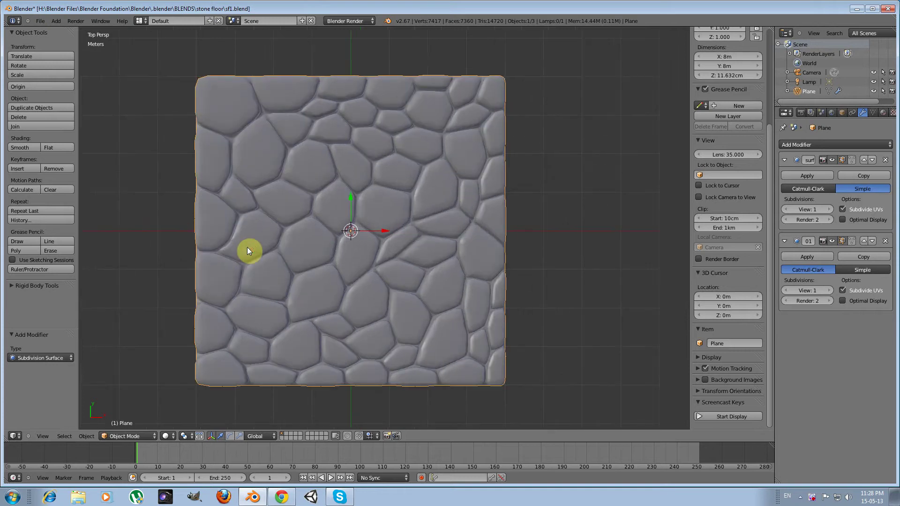
pyautogui.moveTo(267, 364); pyautogui.dragTo(285, 303, button='middle')
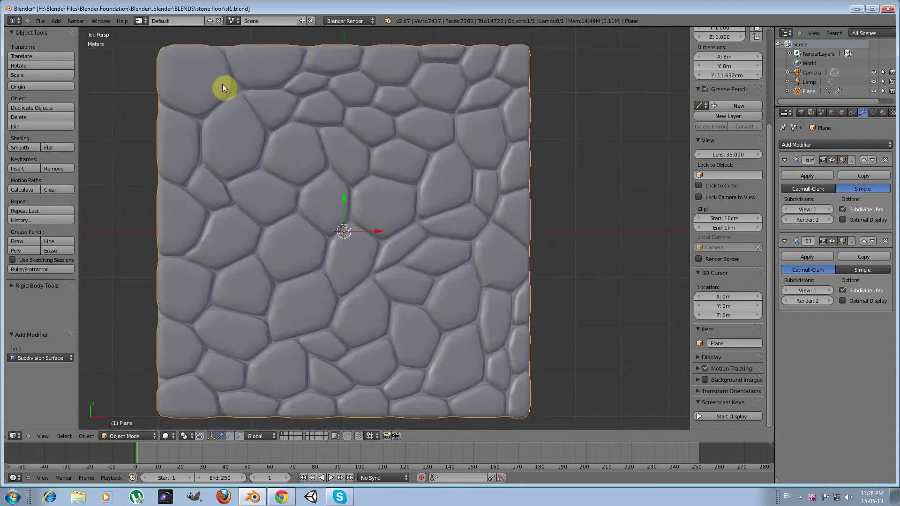
pyautogui.scroll(1, 306, 320)
pyautogui.scroll(-1, 306, 319)
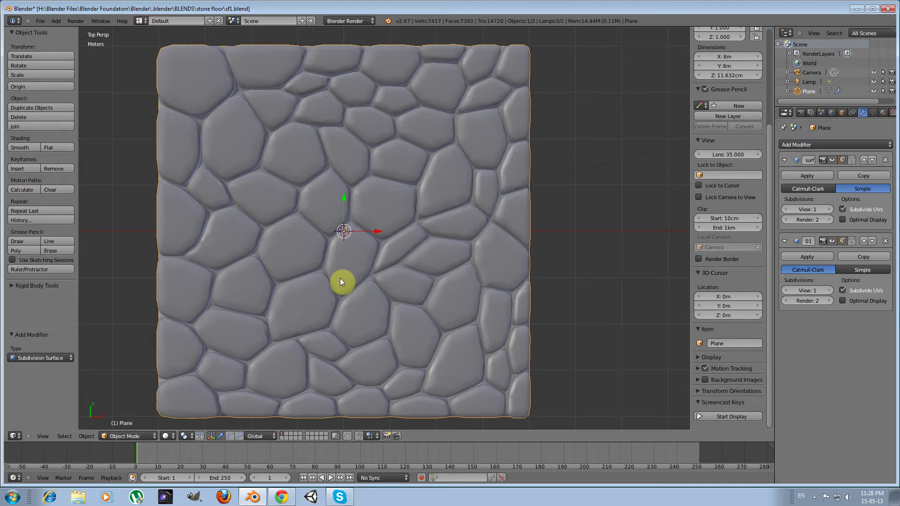
pyautogui.scroll(-1, 283, 278)
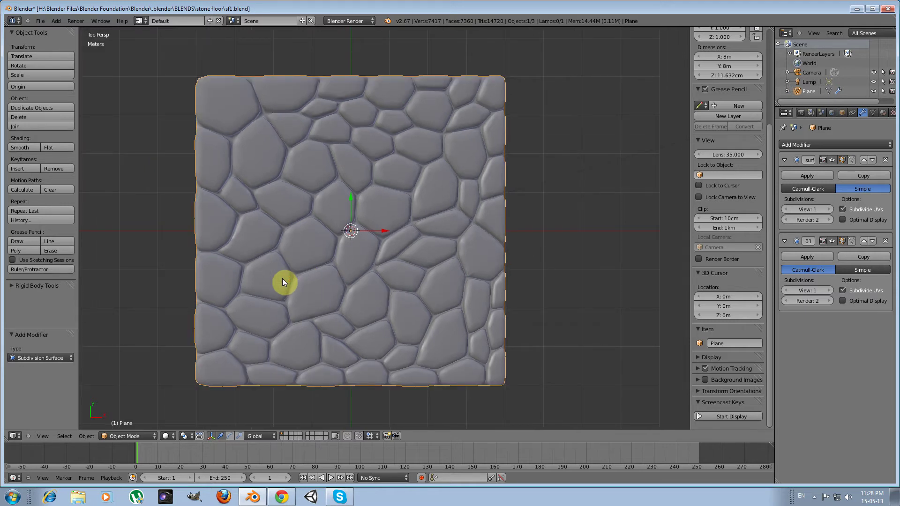
pyautogui.scroll(-1, 282, 278)
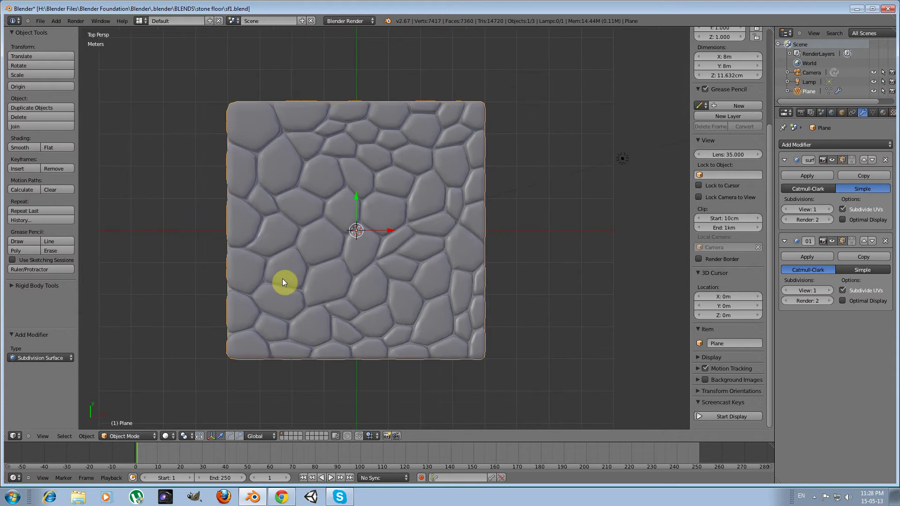
pyautogui.scroll(1, 282, 278)
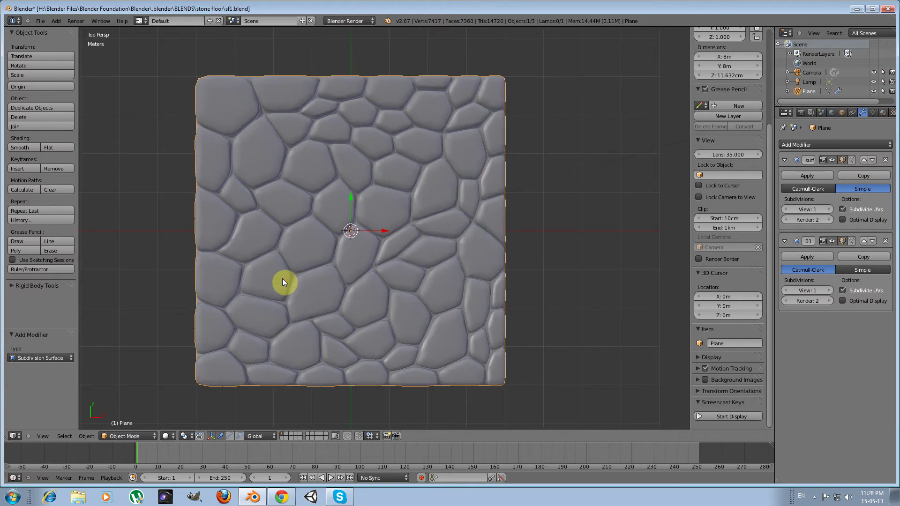
pyautogui.scroll(1, 281, 279)
pyautogui.scroll(-3, 279, 279)
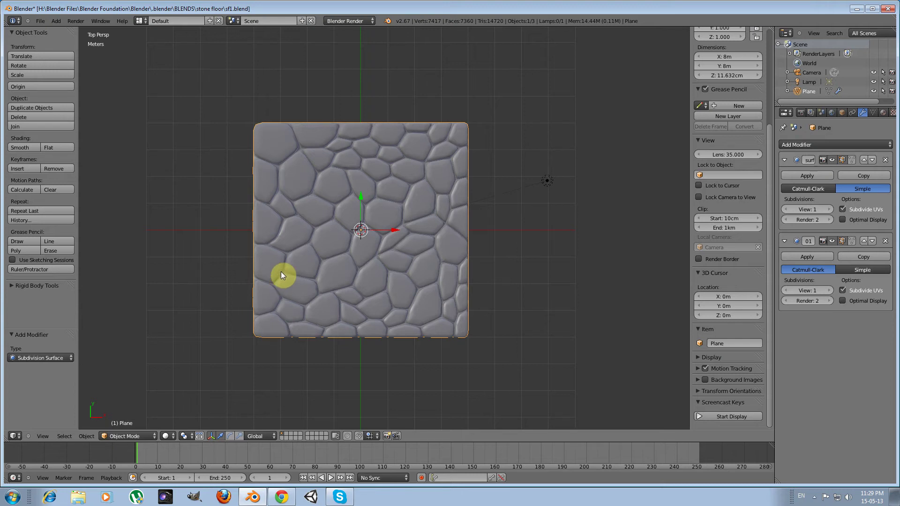
pyautogui.keyDown('shift'); pyautogui.moveTo(384, 205); pyautogui.dragTo(323, 256, button='middle'); pyautogui.keyUp('shift')
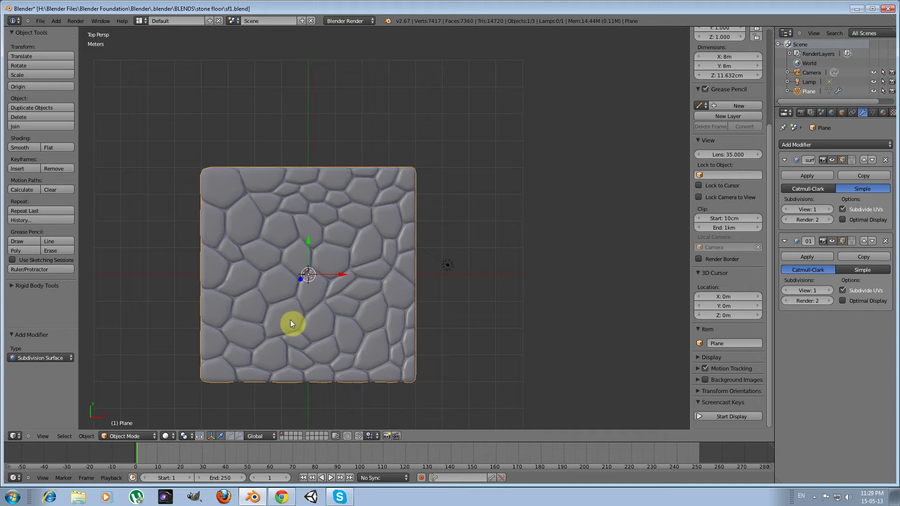
# - Apply both Subdivision Surface modifiers on the stone plane and add an Array modifier to it
pyautogui.click(808, 176)
pyautogui.click(808, 177)
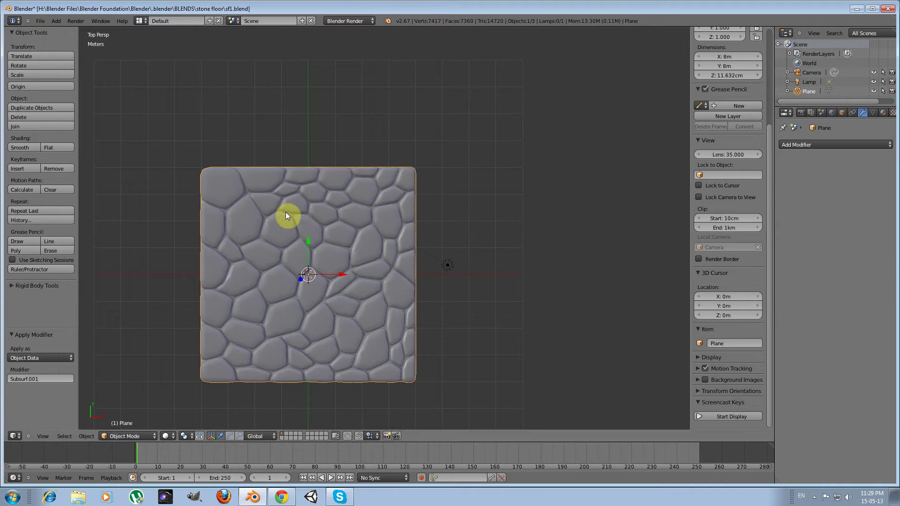
pyautogui.click(804, 145)
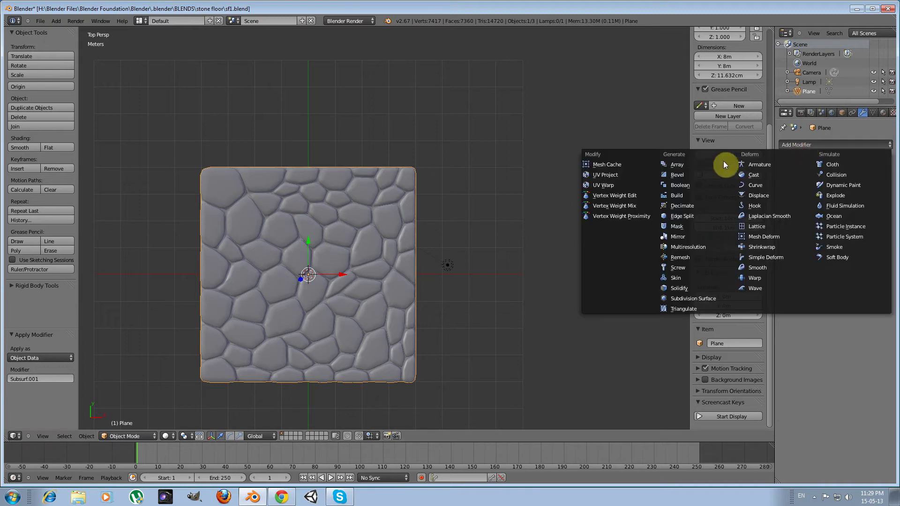
pyautogui.click(705, 164)
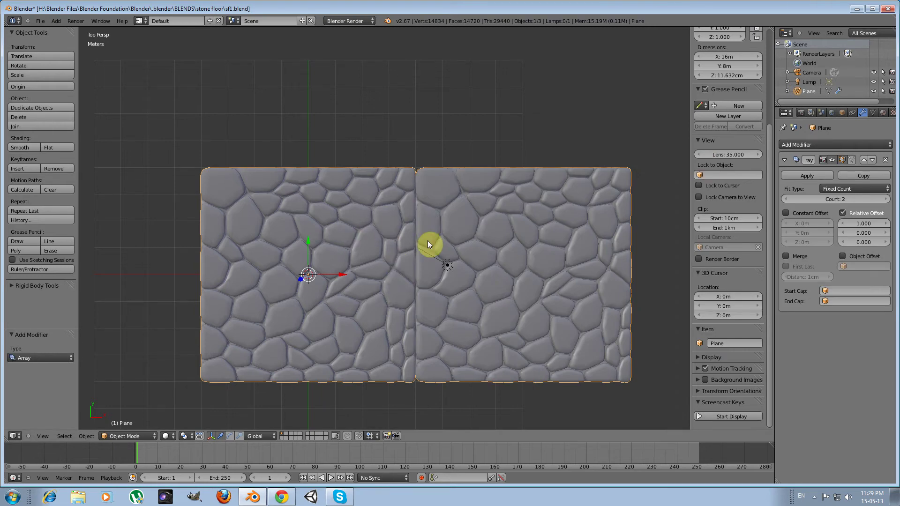
# - Set the array's count to 4 to repeat the stone tile in a row along X
pyautogui.scroll(-3, 428, 240)
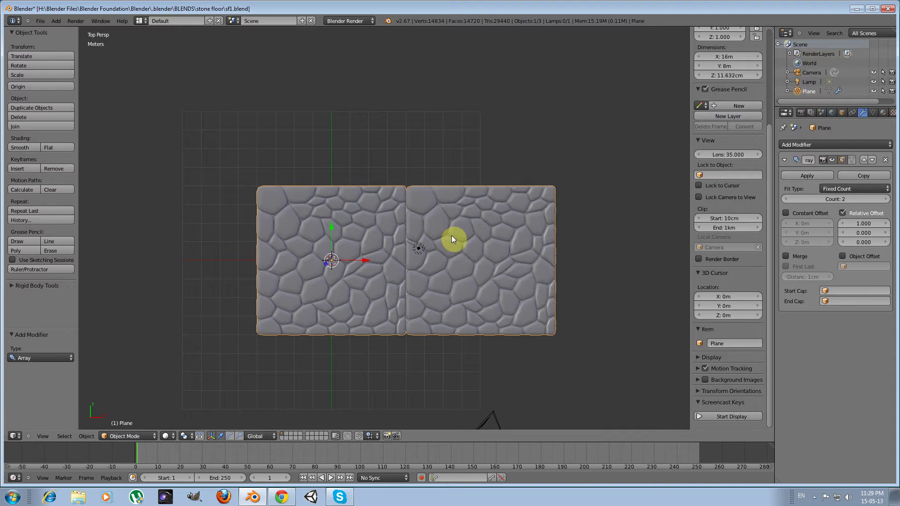
pyautogui.keyDown('shift'); pyautogui.moveTo(454, 237); pyautogui.dragTo(418, 223, button='middle'); pyautogui.keyUp('shift')
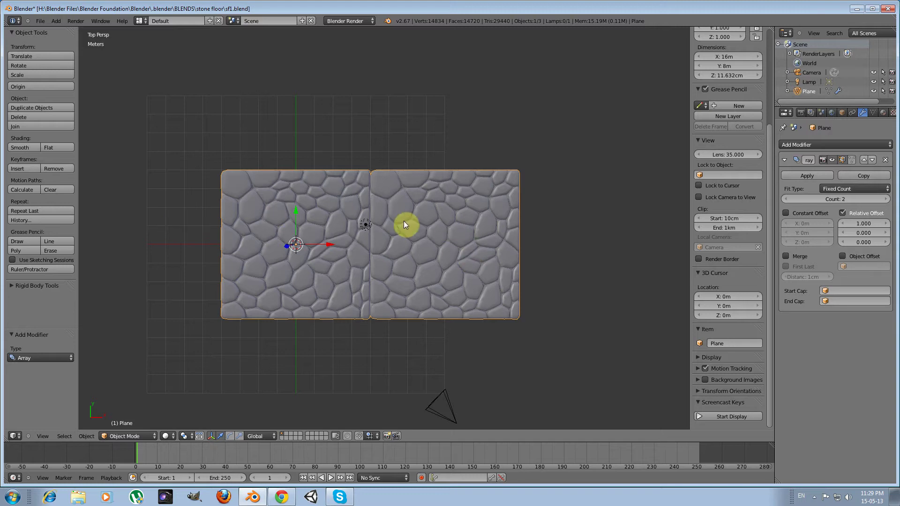
pyautogui.click(889, 200)
pyautogui.click(889, 200)
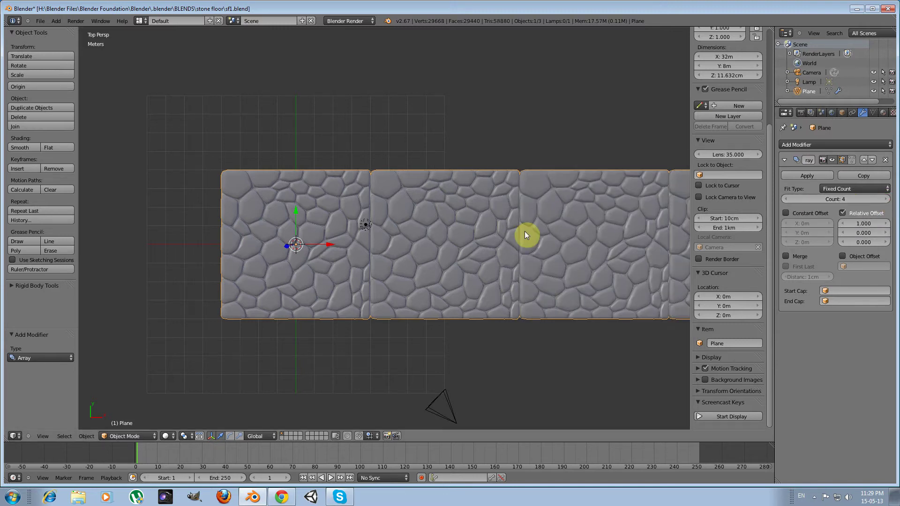
# - Add a second Array modifier to the plane with a relative offset of 0 on X and 1 on Y
pyautogui.scroll(-3, 462, 239)
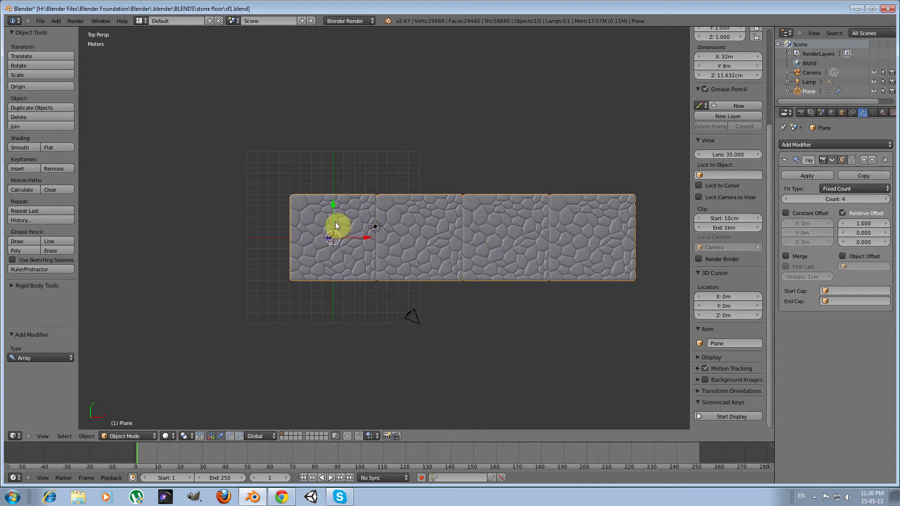
pyautogui.click(811, 144)
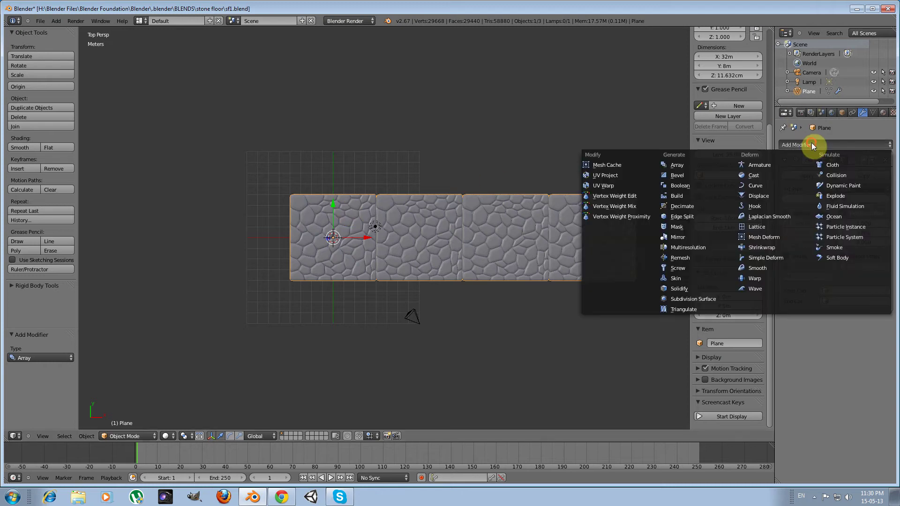
pyautogui.click(682, 165)
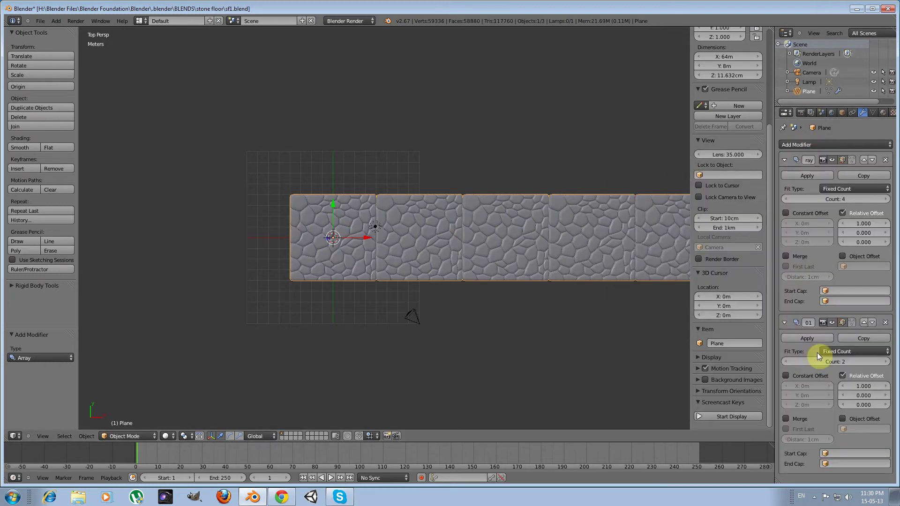
pyautogui.scroll(-3, 462, 240)
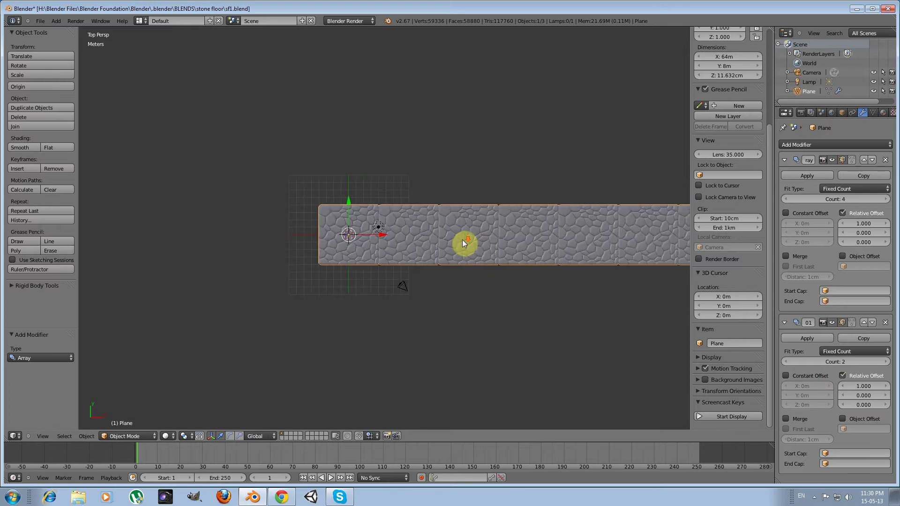
pyautogui.keyDown('shift'); pyautogui.moveTo(490, 218); pyautogui.dragTo(389, 219, button='middle'); pyautogui.keyUp('shift')
pyautogui.keyDown('shift'); pyautogui.scroll(-1, 389, 220); pyautogui.keyUp('shift')
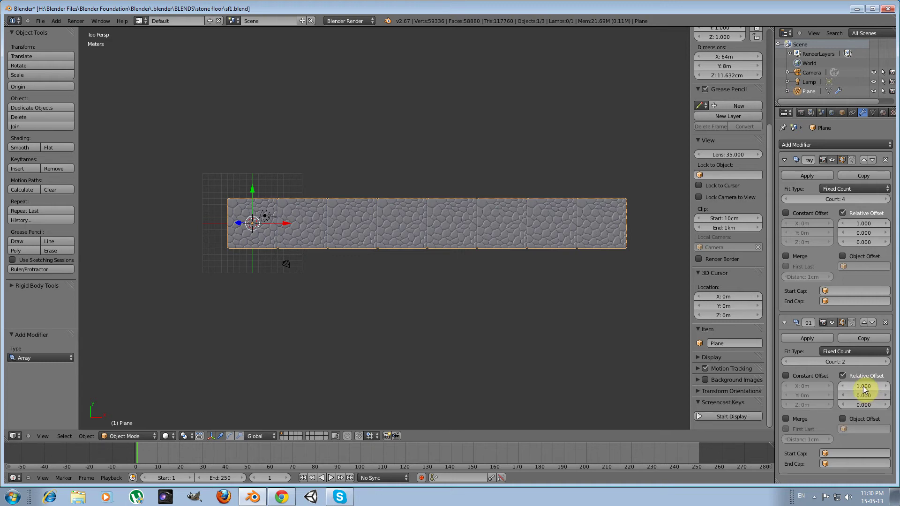
pyautogui.write('0')
pyautogui.press('Return')
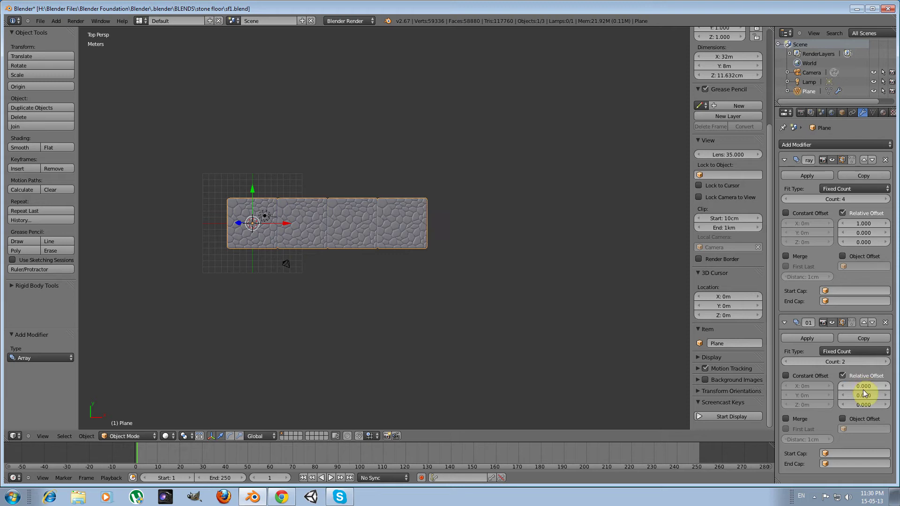
pyautogui.doubleClick(861, 395)
pyautogui.write('1')
pyautogui.press('Return')
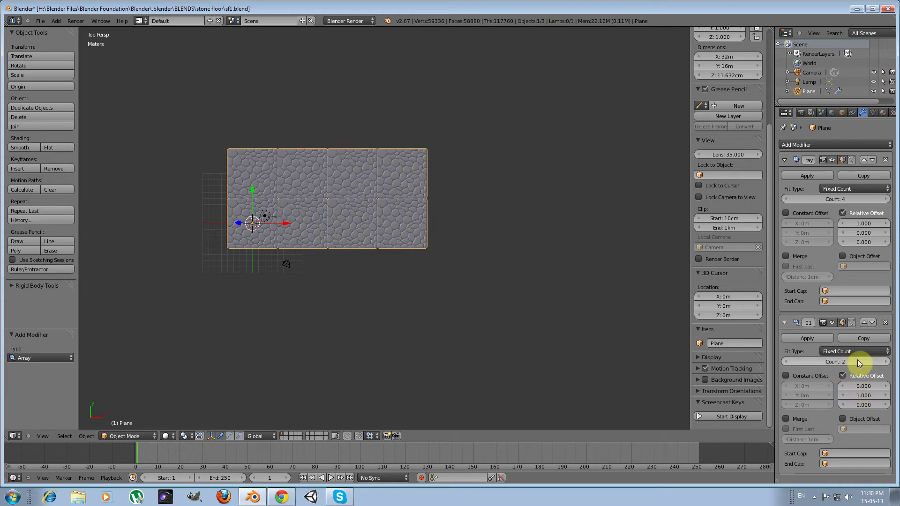
# - Set the second array's count to 4 to make a square grid of stone tiles
pyautogui.click(886, 363)
pyautogui.click(885, 363)
pyautogui.keyDown('shift'); pyautogui.moveTo(331, 150); pyautogui.dragTo(334, 268, button='middle'); pyautogui.keyUp('shift')
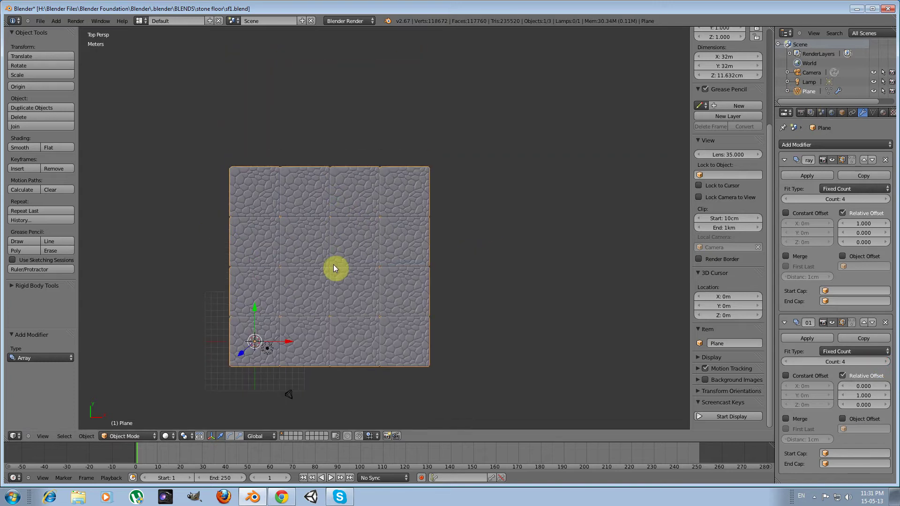
# - Examine the seams between the repeated stone tiles in perspective and from directly above
pyautogui.scroll(6, 332, 263)
pyautogui.moveTo(280, 324); pyautogui.dragTo(332, 294, button='middle')
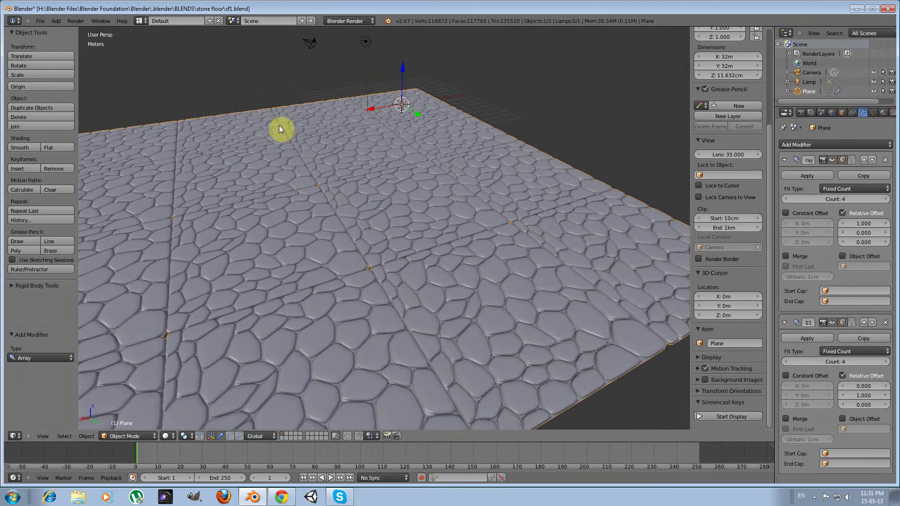
pyautogui.press('KP_7')
pyautogui.scroll(-1, 280, 127)
pyautogui.moveTo(434, 166); pyautogui.dragTo(384, 194, button='middle')
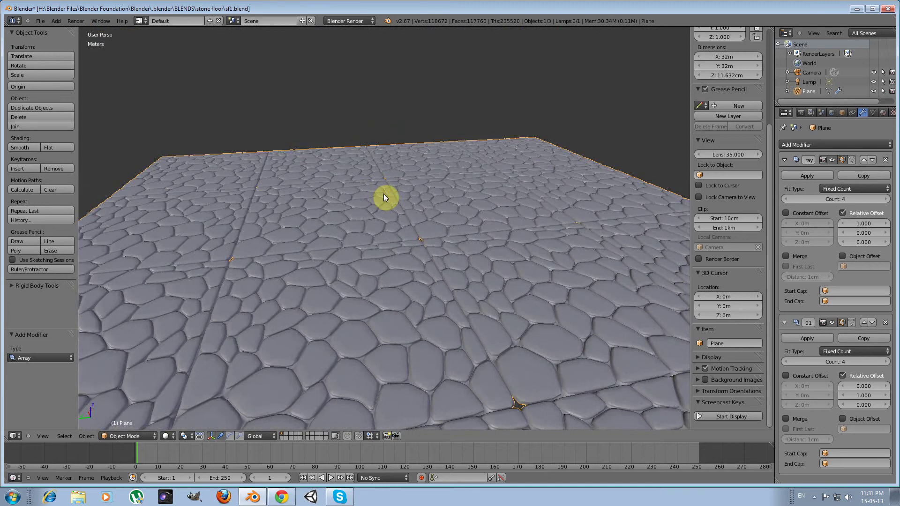
pyautogui.press('KP_7')
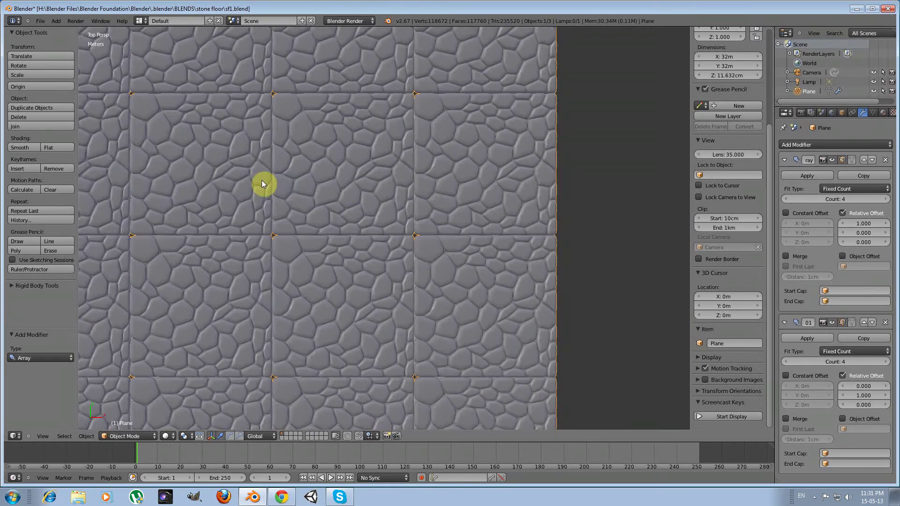
pyautogui.scroll(-3, 262, 183)
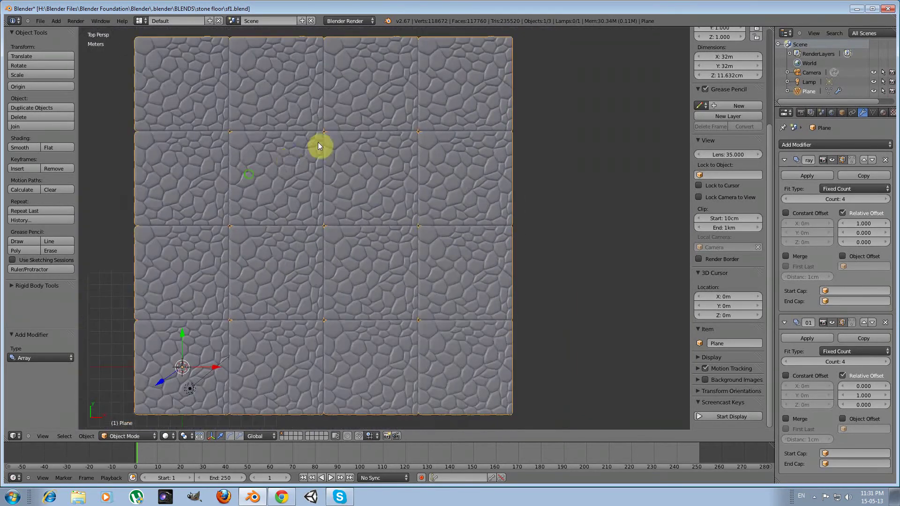
pyautogui.keyDown('shift'); pyautogui.moveTo(248, 173); pyautogui.dragTo(311, 145, button='middle'); pyautogui.keyUp('shift')
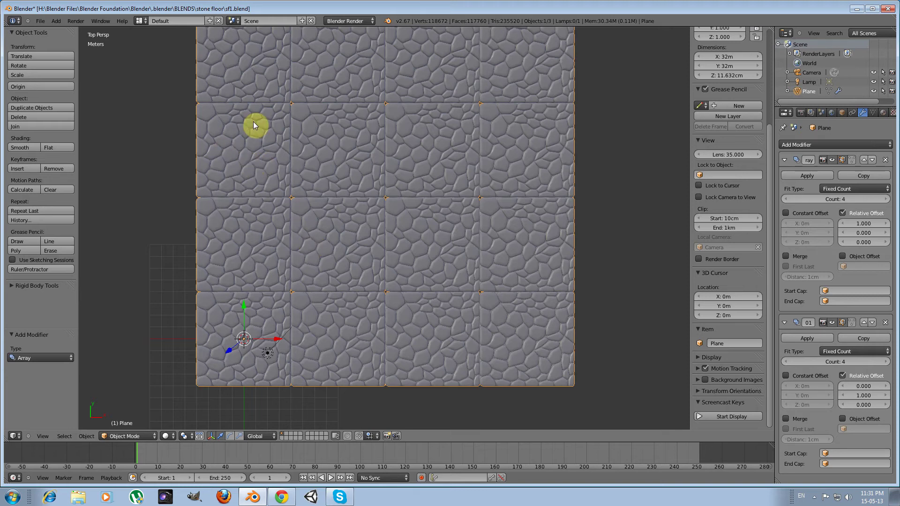
pyautogui.keyDown('shift'); pyautogui.moveTo(254, 124); pyautogui.dragTo(241, 223, button='middle'); pyautogui.keyUp('shift')
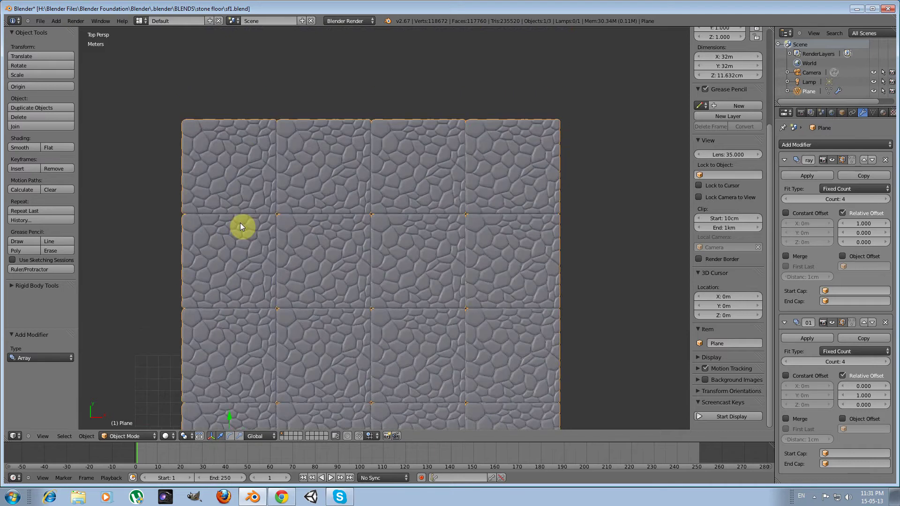
# - Reopen the recent file sf1.blend, discarding the tiling test
pyautogui.click(40, 20)
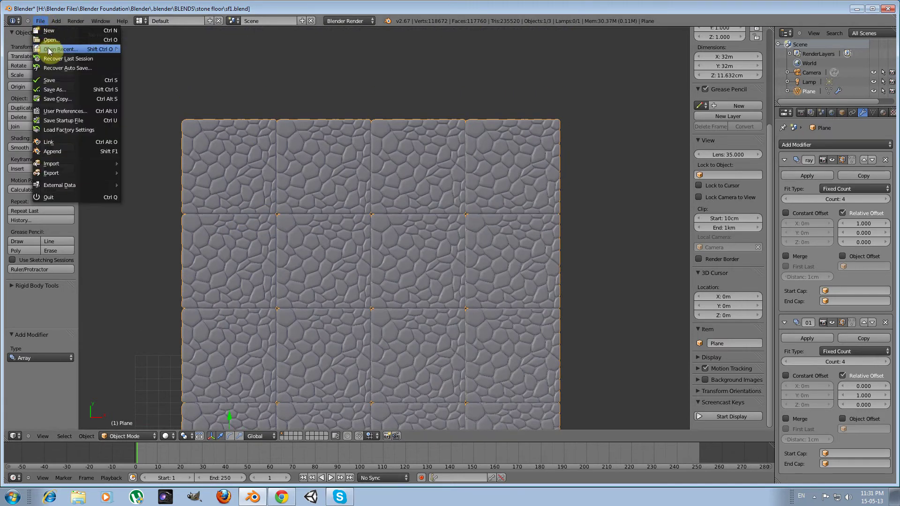
pyautogui.moveTo(48, 48)
pyautogui.click(166, 48)
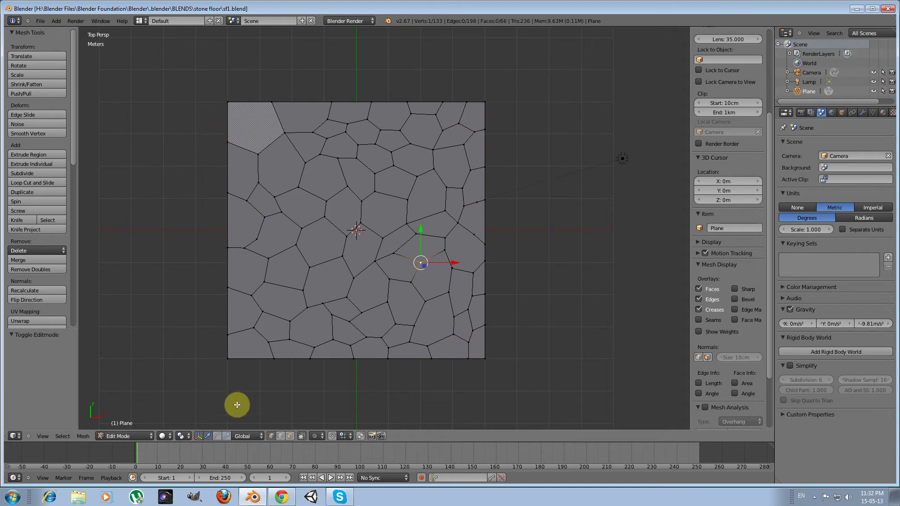
# - Switch the mesh to face selection mode and start the on-screen Screencast Keys display
pyautogui.click(291, 437)
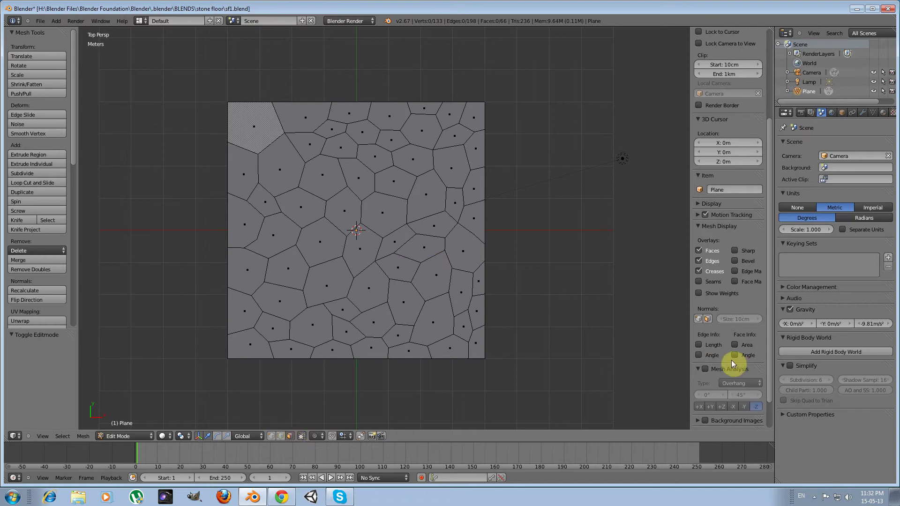
pyautogui.scroll(-2, 736, 361)
pyautogui.click(716, 421)
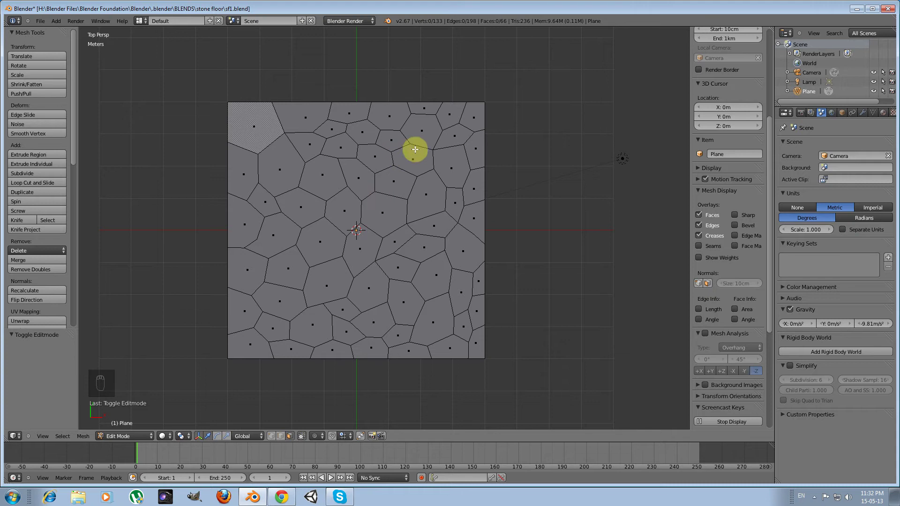
# - Split the eight stone faces along the mesh's +X edge from the rest of the mesh
pyautogui.rightClick(478, 122)
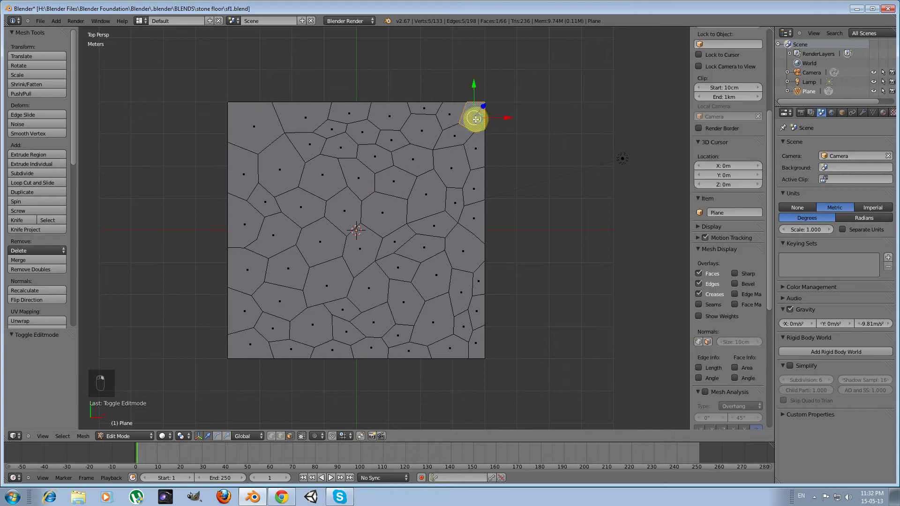
pyautogui.keyDown('shift'); pyautogui.rightClick(476, 156); pyautogui.keyUp('shift')
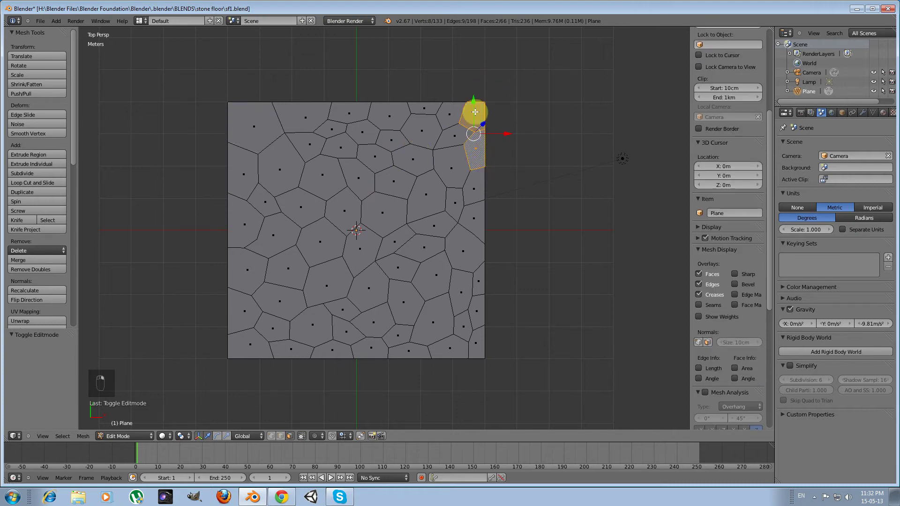
pyautogui.keyDown('shift'); pyautogui.rightClick(473, 191); pyautogui.keyUp('shift')
pyautogui.keyDown('shift'); pyautogui.rightClick(475, 217); pyautogui.keyUp('shift')
pyautogui.keyDown('shift'); pyautogui.rightClick(466, 244); pyautogui.keyUp('shift')
pyautogui.keyDown('shift'); pyautogui.rightClick(481, 280); pyautogui.keyUp('shift')
pyautogui.keyDown('shift'); pyautogui.rightClick(478, 312); pyautogui.keyUp('shift')
pyautogui.keyDown('shift'); pyautogui.rightClick(479, 339); pyautogui.keyUp('shift')
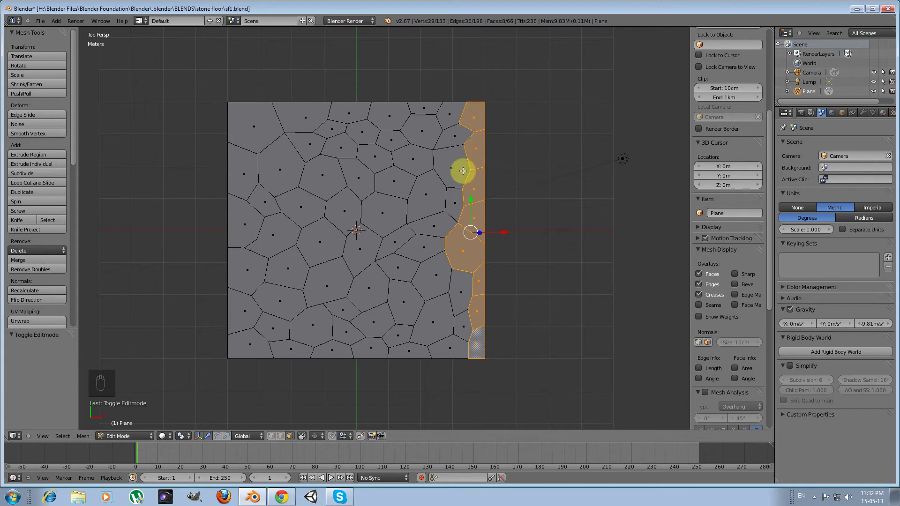
pyautogui.press('y')
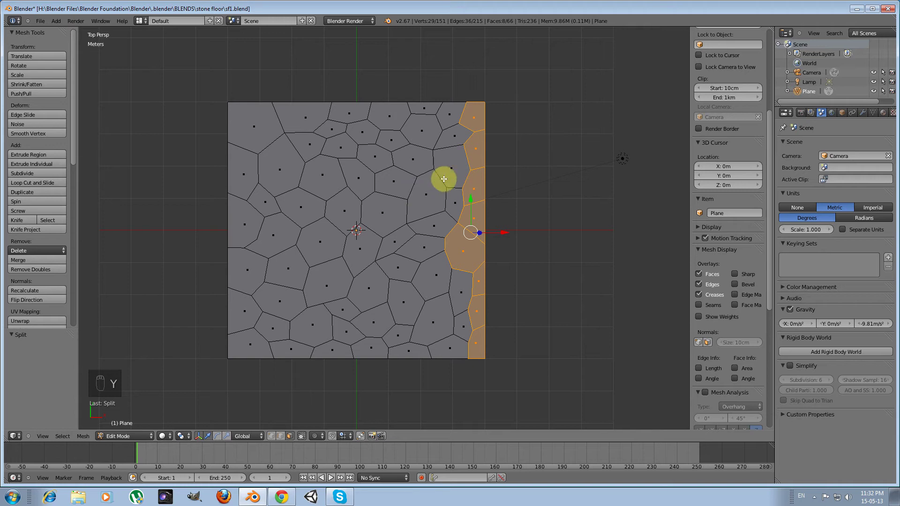
# - Move the split strip of stones -9.03 m along X, leaving a narrow gap beside the mesh's opposite straight edge
pyautogui.press('g')
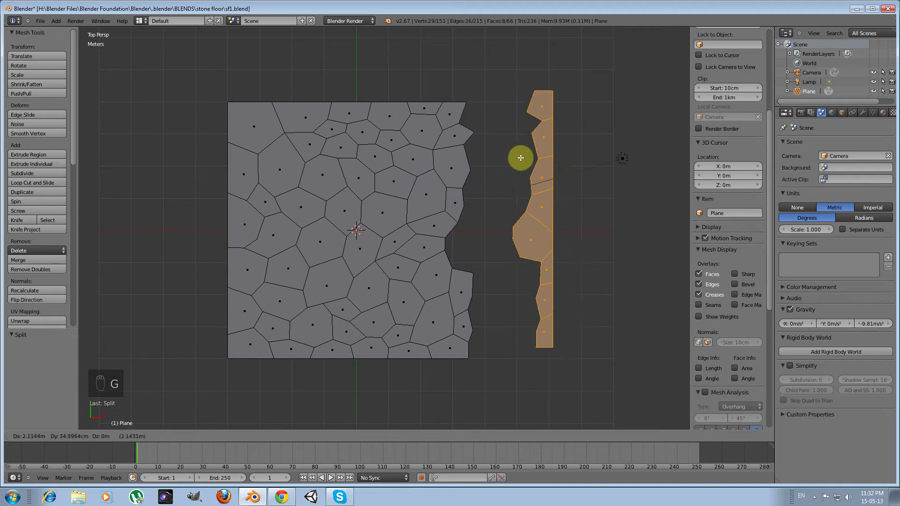
pyautogui.rightClick(481, 177)
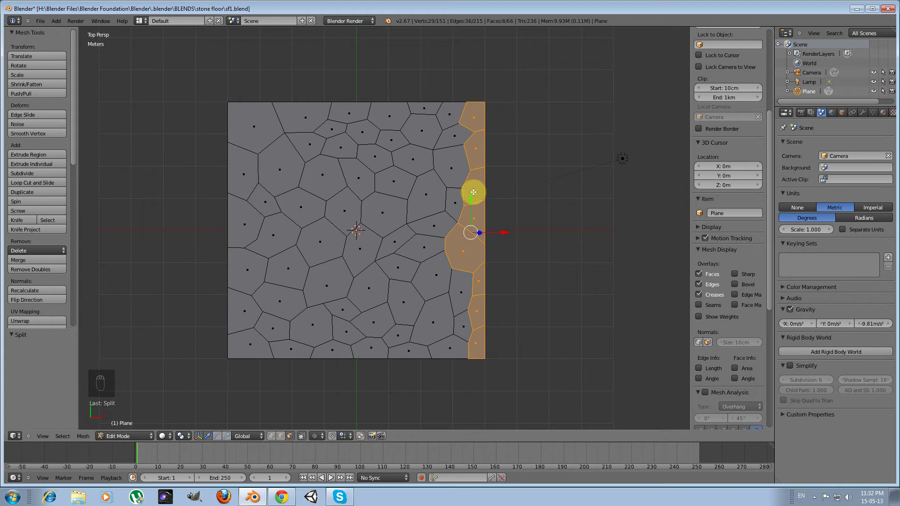
pyautogui.press('g')
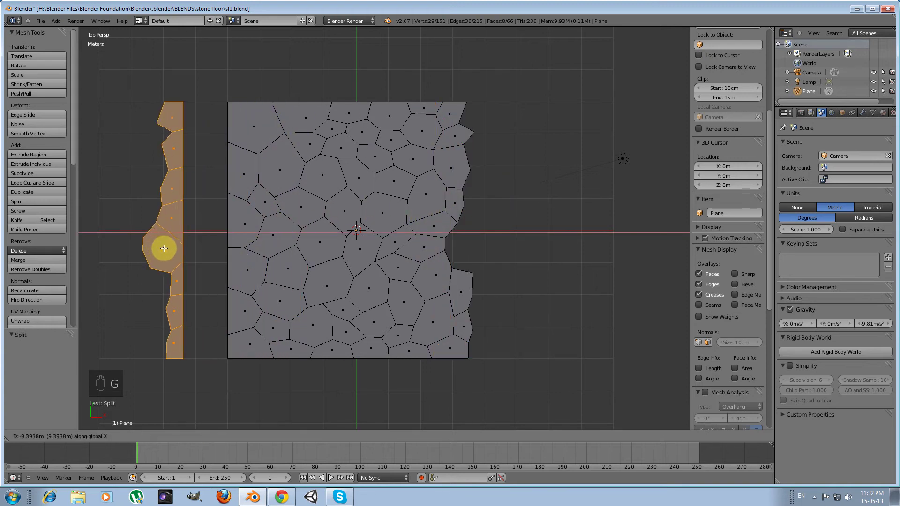
pyautogui.click(171, 247)
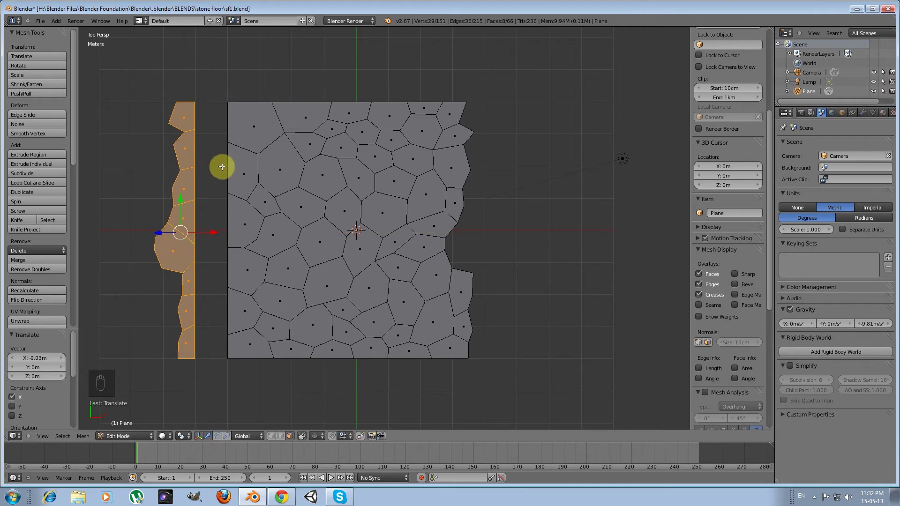
# - Fill the gap between the moved strip and the main mesh with one face spanning the two facing straight edge loops
pyautogui.press('a')
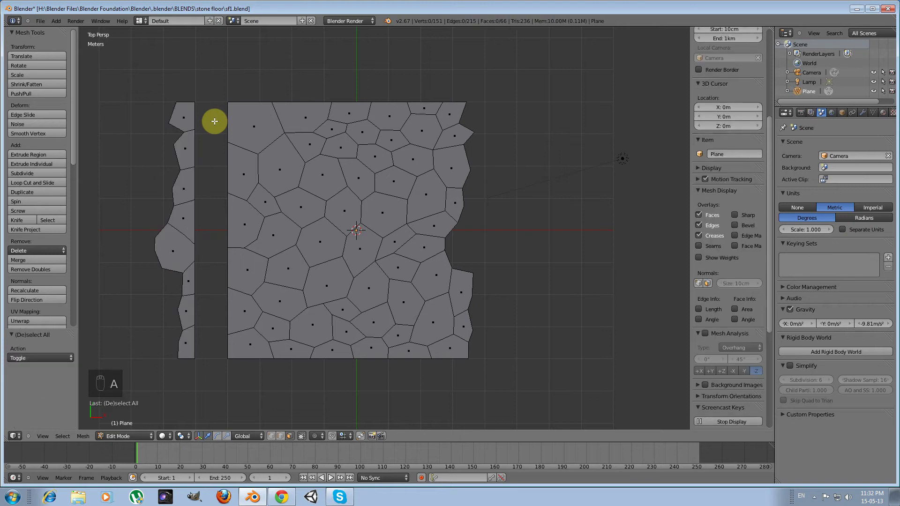
pyautogui.click(280, 436)
pyautogui.rightClick(197, 178)
pyautogui.keyDown('alt'); pyautogui.rightClick(198, 178); pyautogui.keyUp('alt')
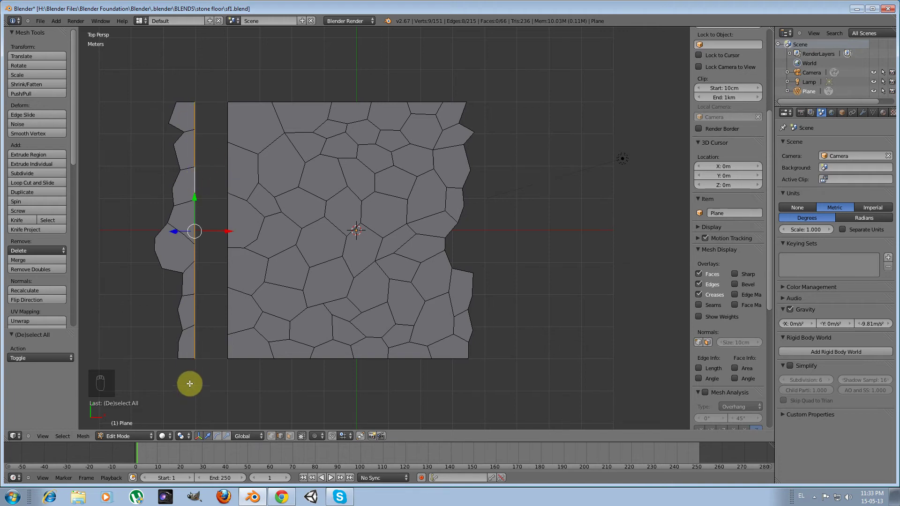
pyautogui.hotkey('alt', 'shift')
pyautogui.keyDown('alt'); pyautogui.keyDown('shift'); pyautogui.rightClick(221, 128); pyautogui.keyUp('shift'); pyautogui.keyUp('alt')
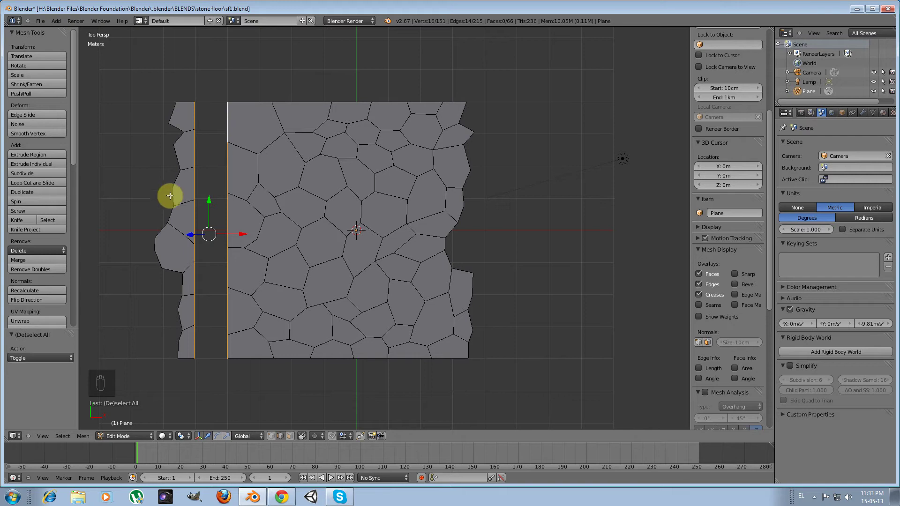
pyautogui.keyDown('shift'); pyautogui.moveTo(156, 192); pyautogui.dragTo(180, 205, button='middle'); pyautogui.keyUp('shift')
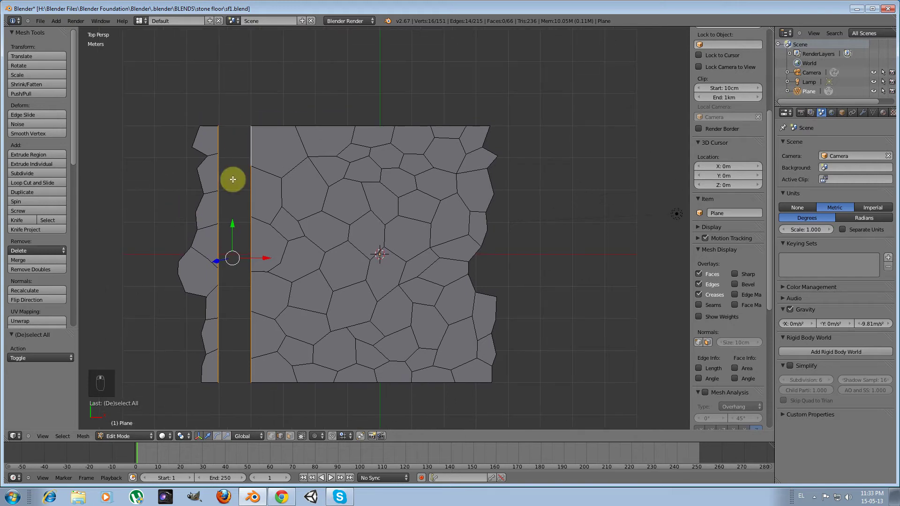
pyautogui.press('f')
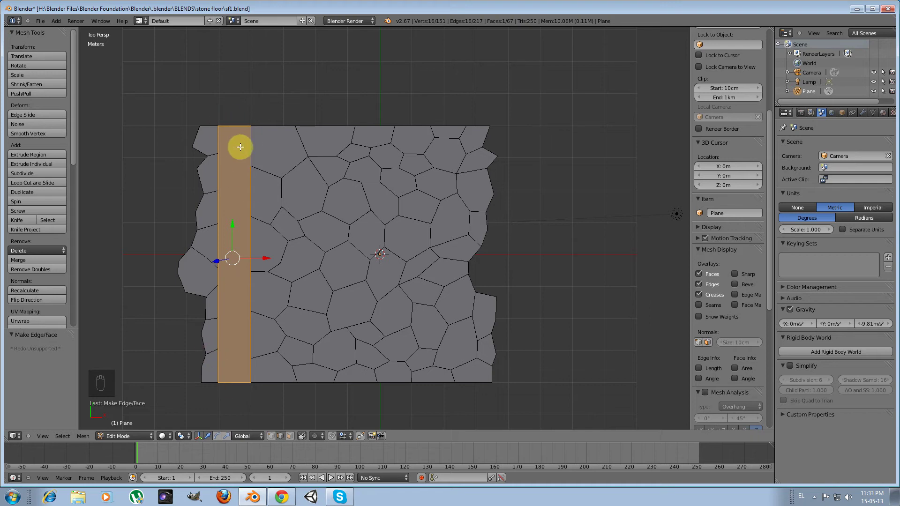
pyautogui.press('a')
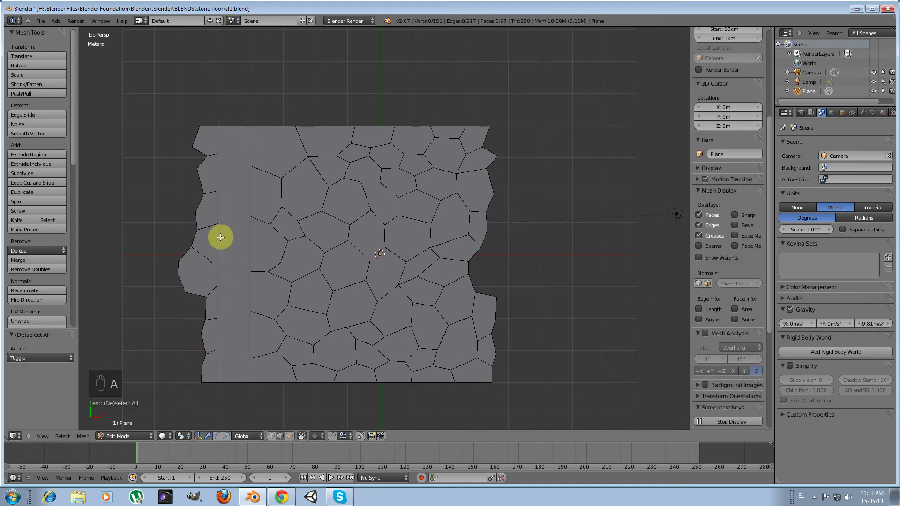
pyautogui.keyDown('shift'); pyautogui.moveTo(238, 143); pyautogui.dragTo(330, 159, button='middle'); pyautogui.keyUp('shift')
pyautogui.scroll(1, 329, 159)
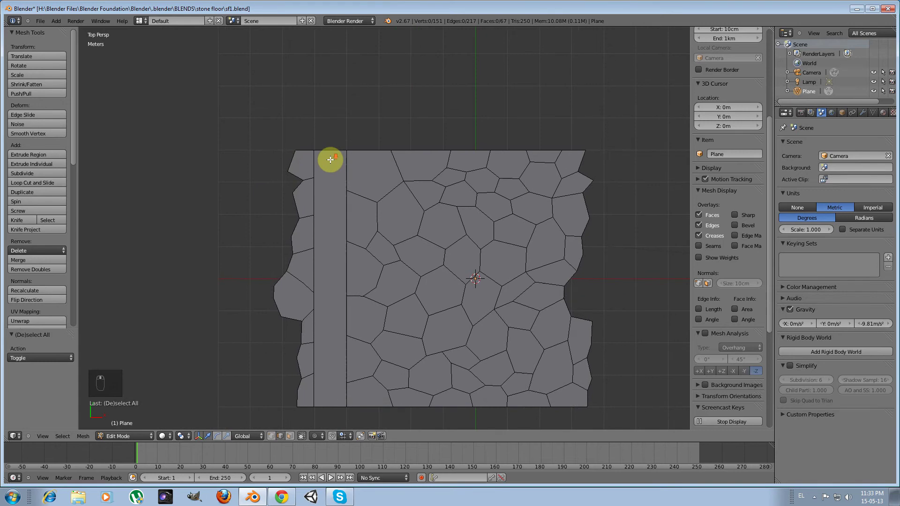
pyautogui.scroll(2, 329, 160)
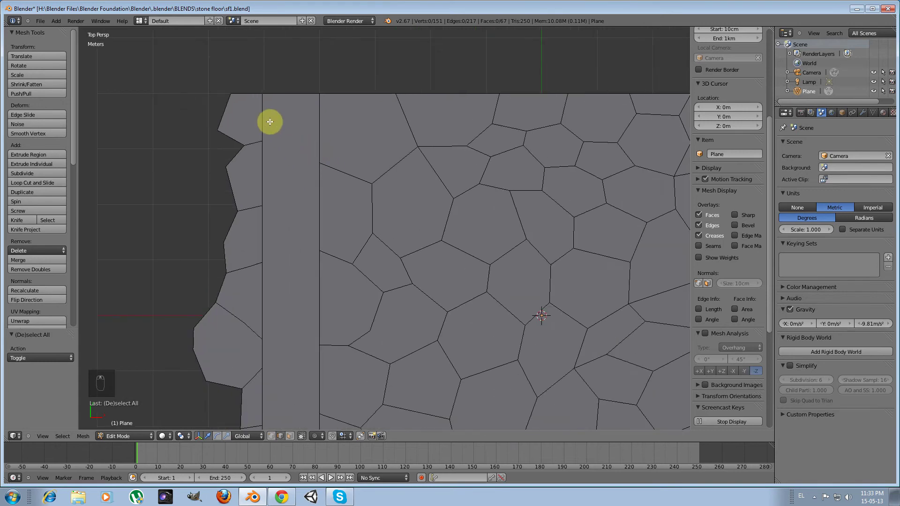
pyautogui.keyDown('shift'); pyautogui.moveTo(270, 122); pyautogui.dragTo(307, 201, button='middle'); pyautogui.keyUp('shift')
pyautogui.scroll(2, 307, 201)
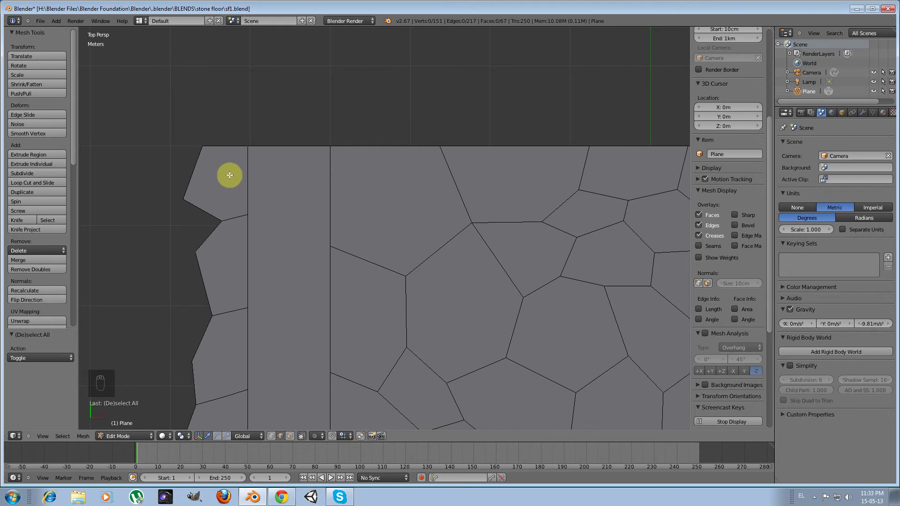
pyautogui.press('k')
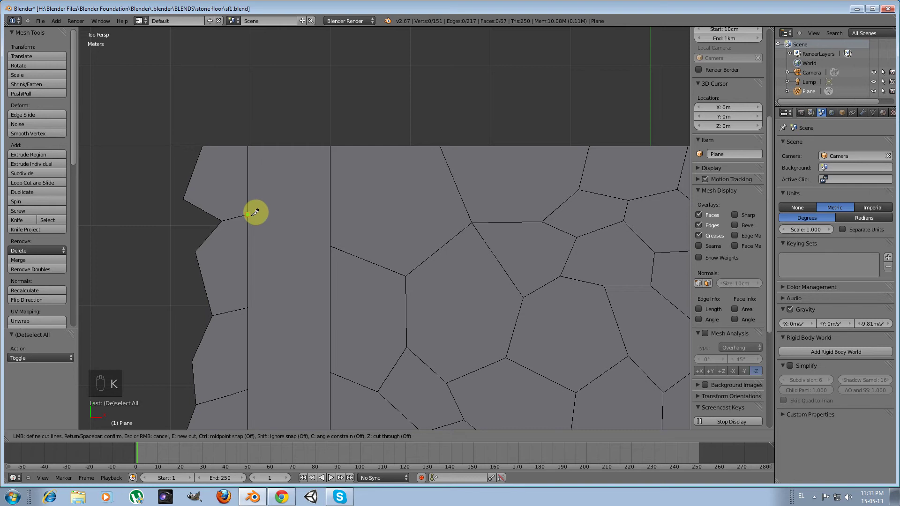
pyautogui.rightClick(161, 199)
# - Knife-cut a three-segment outline into the filler face that completes the strip's topmost stone, ending at the filler's upper corner
pyautogui.scroll(-4, 158, 204)
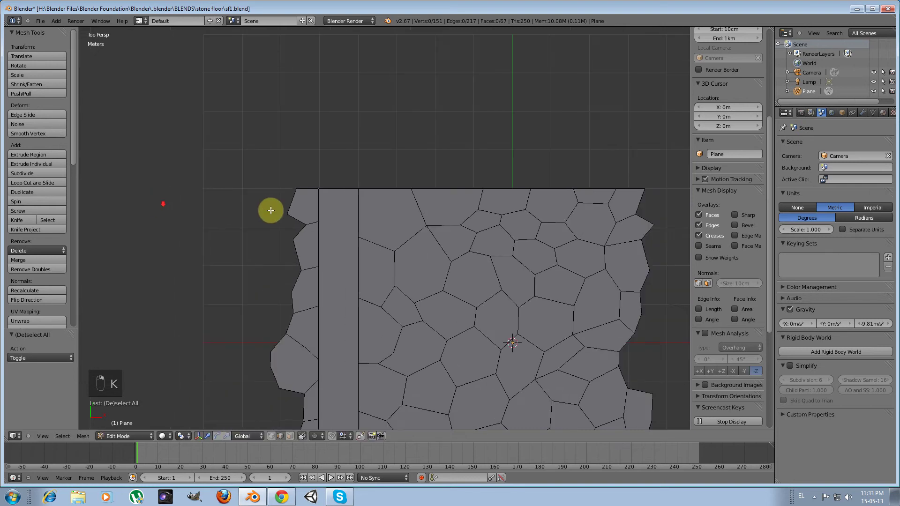
pyautogui.keyDown('shift'); pyautogui.moveTo(275, 337); pyautogui.dragTo(261, 195, button='middle'); pyautogui.keyUp('shift')
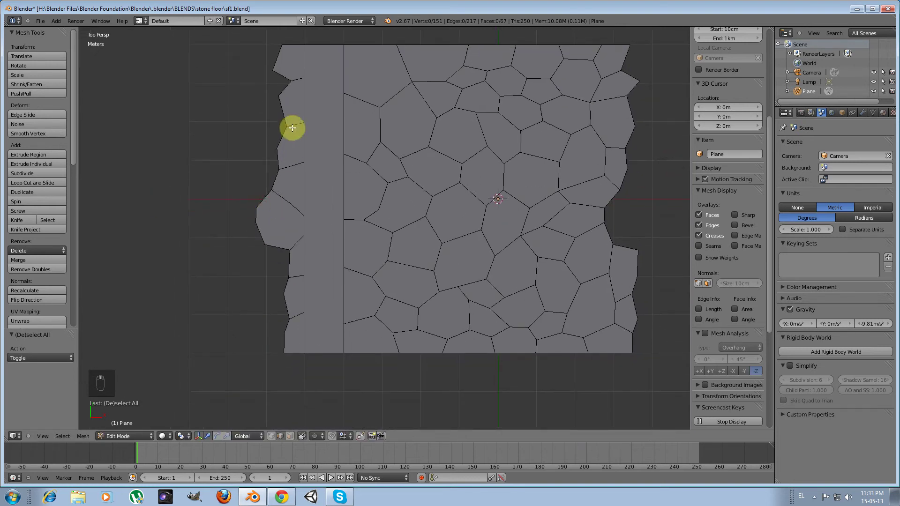
pyautogui.keyDown('shift'); pyautogui.moveTo(292, 131); pyautogui.dragTo(284, 284, button='middle'); pyautogui.keyUp('shift')
pyautogui.scroll(3, 284, 284)
pyautogui.keyDown('shift'); pyautogui.moveTo(253, 247); pyautogui.dragTo(298, 255, button='middle'); pyautogui.keyUp('shift')
pyautogui.scroll(1, 299, 256)
pyautogui.scroll(1, 251, 256)
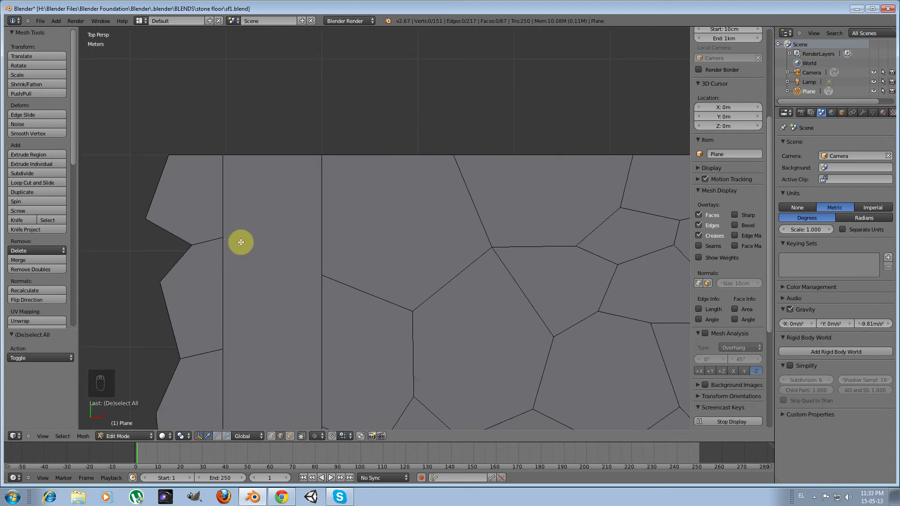
pyautogui.press('k')
pyautogui.click(223, 237)
pyautogui.click(249, 219)
pyautogui.click(255, 178)
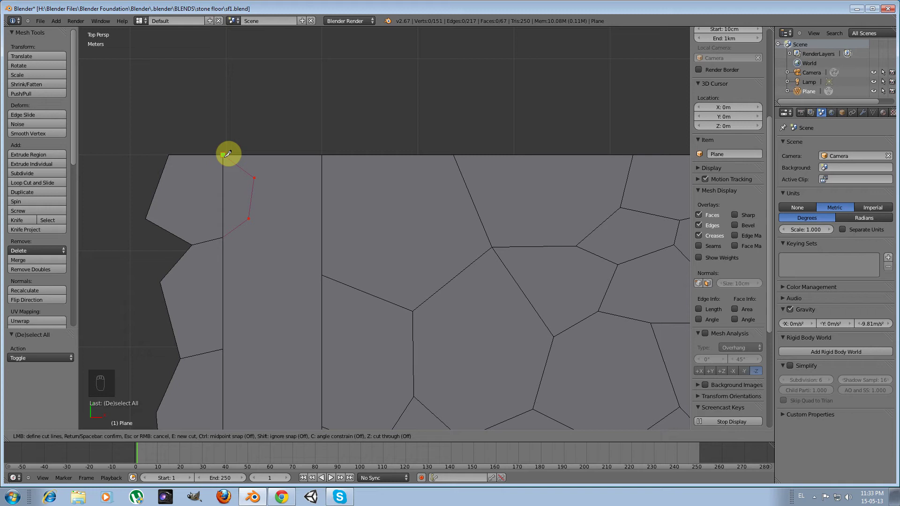
pyautogui.click(227, 154)
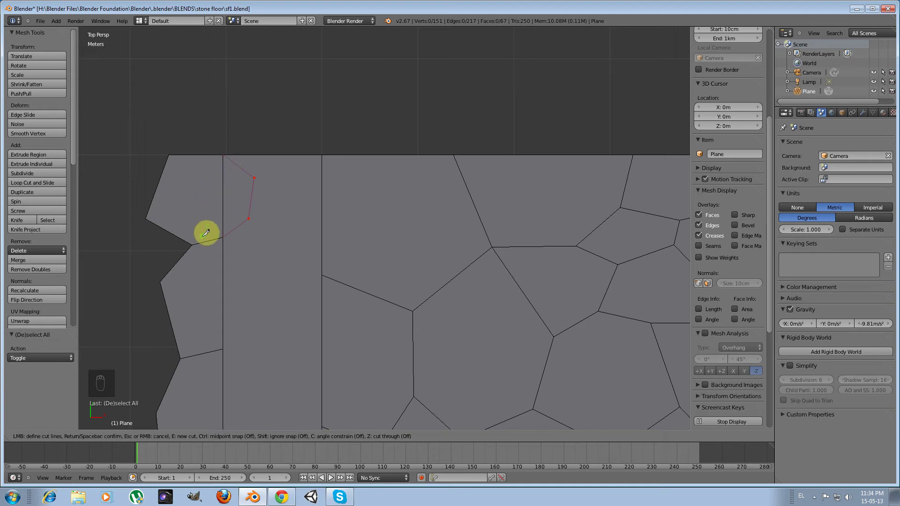
# - Continue the knife cut with angular three-segment outlines that complete the strip's second and third stones from the top
pyautogui.keyDown('shift'); pyautogui.moveTo(143, 327); pyautogui.dragTo(136, 222, button='middle'); pyautogui.keyUp('shift')
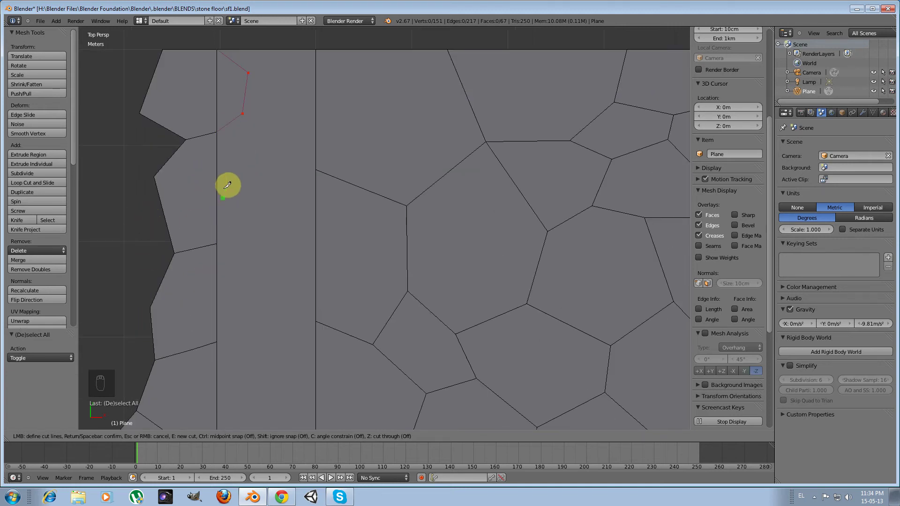
pyautogui.click(217, 131)
pyautogui.click(262, 153)
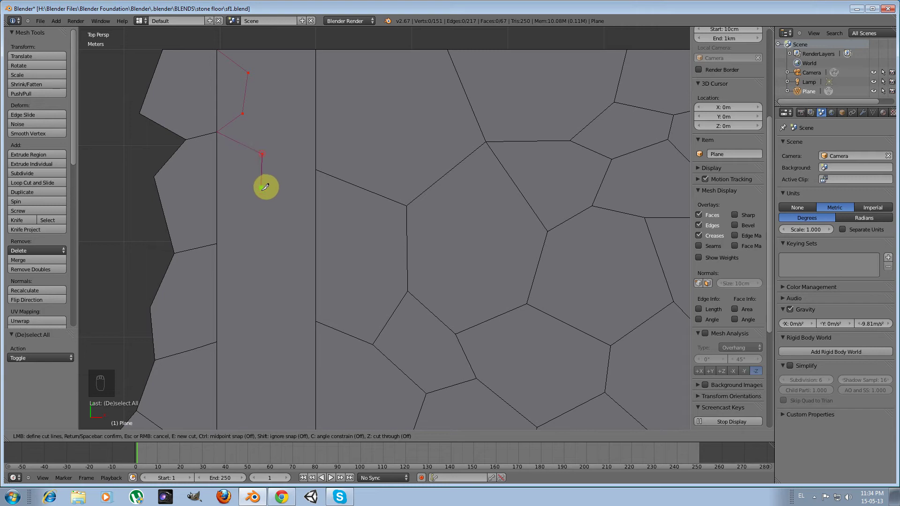
pyautogui.click(270, 208)
pyautogui.click(219, 243)
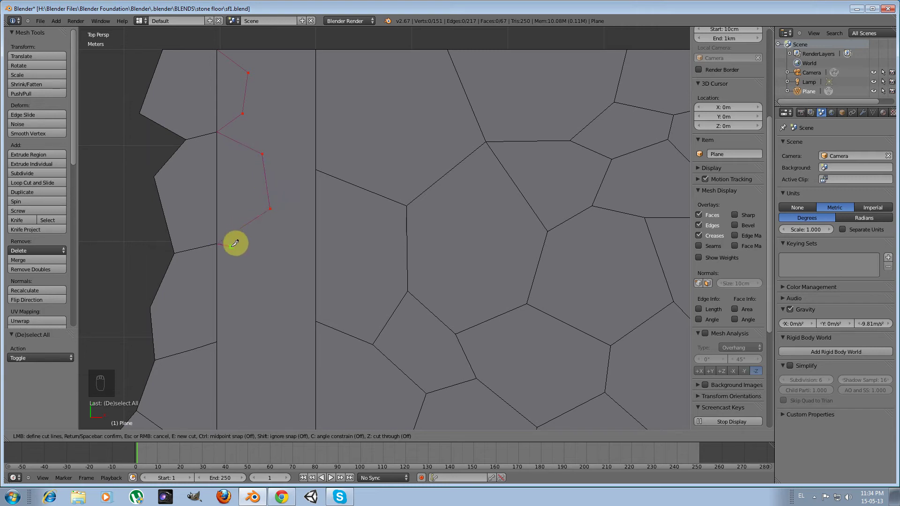
pyautogui.click(235, 261)
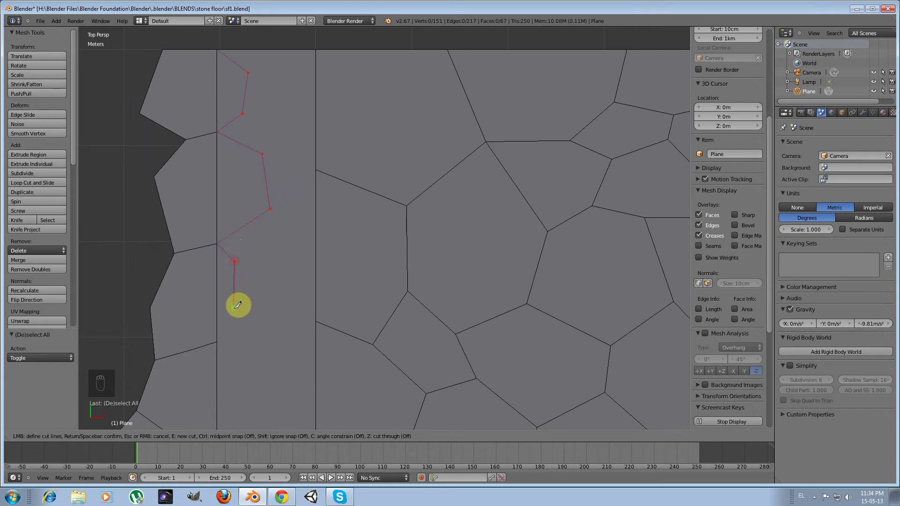
pyautogui.click(235, 309)
pyautogui.click(219, 342)
# - Cut the fourth stone's outline into the filler face, ending this cut line at the widest stone's upper corner
pyautogui.keyDown('shift'); pyautogui.moveTo(230, 339); pyautogui.dragTo(205, 161, button='middle'); pyautogui.keyUp('shift')
pyautogui.click(200, 179)
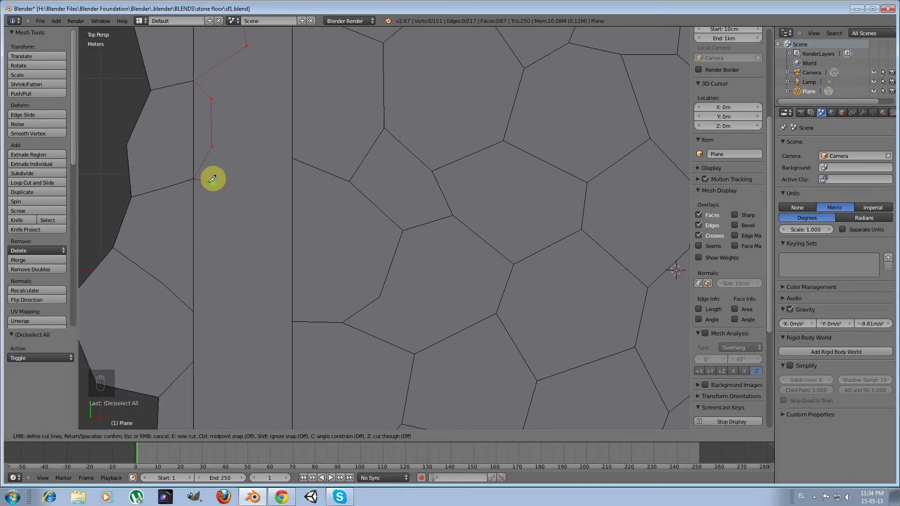
pyautogui.click(213, 208)
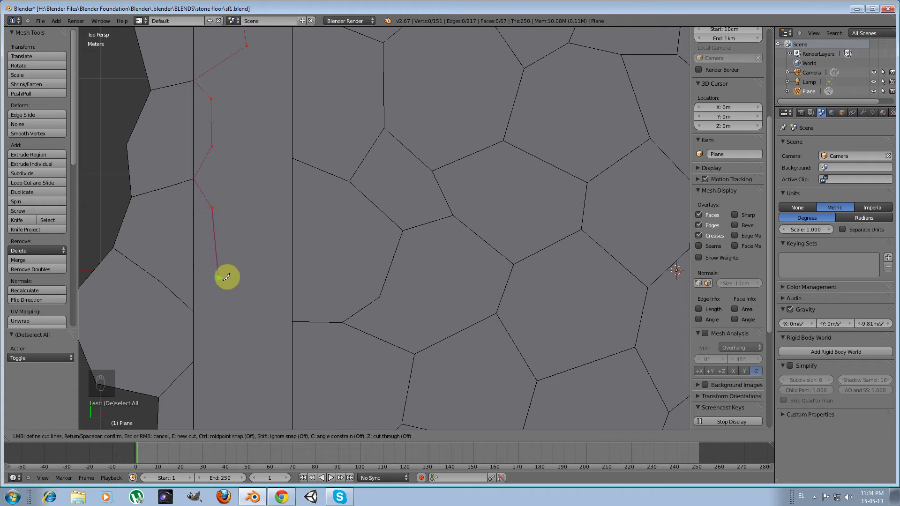
pyautogui.click(229, 286)
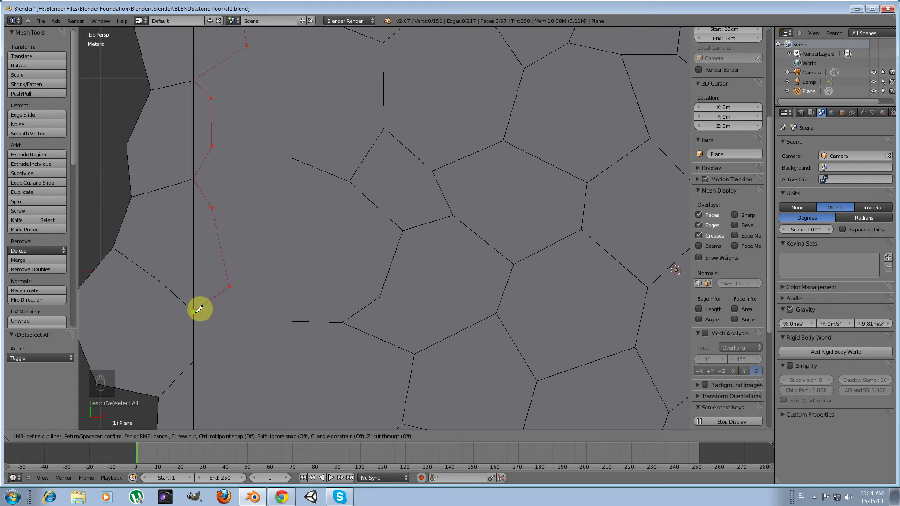
pyautogui.click(199, 309)
pyautogui.press('e')
# - Start a separate knife cut at the widest stone's lower corner and outline the extension of the stone just below it
pyautogui.keyDown('shift'); pyautogui.moveTo(172, 300); pyautogui.dragTo(215, 150, button='middle'); pyautogui.keyUp('shift')
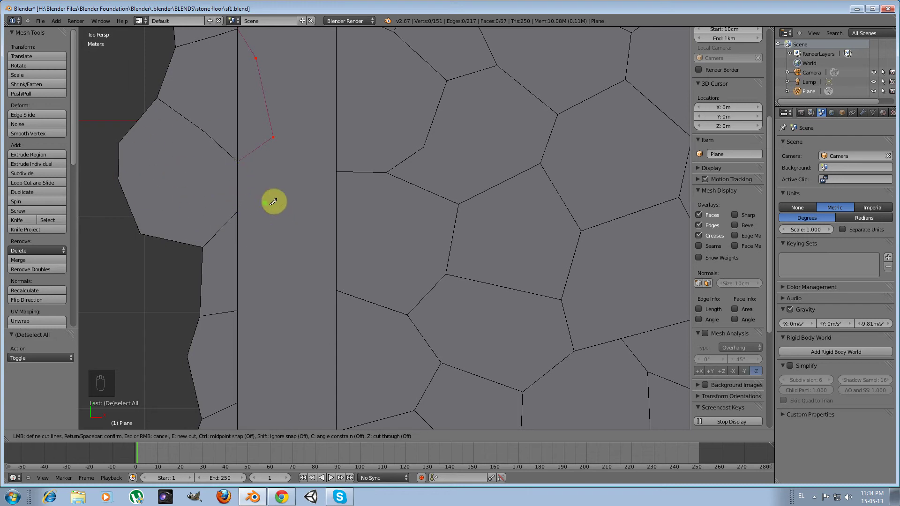
pyautogui.click(238, 212)
pyautogui.click(281, 241)
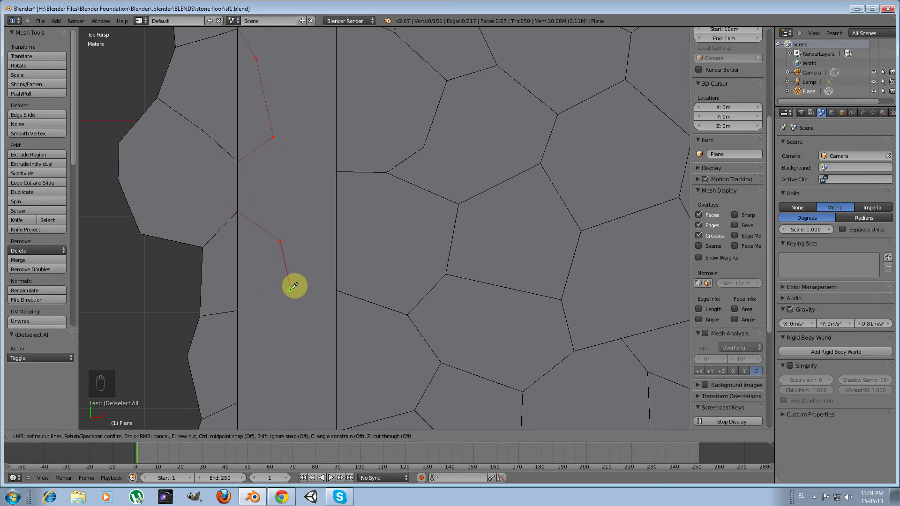
pyautogui.click(289, 290)
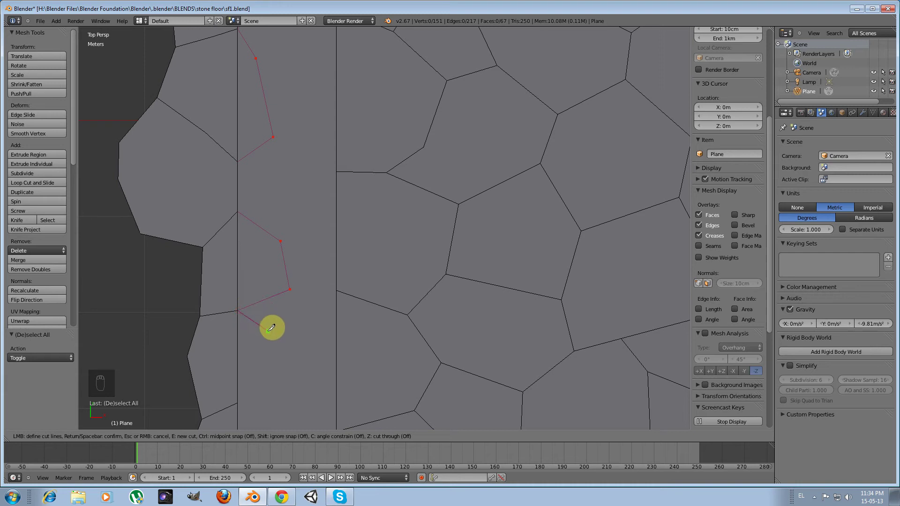
# - Continue the knife cut around the strip's two lowest stones, end it on the filler's lower edge, and apply all the cuts
pyautogui.click(253, 331)
pyautogui.click(255, 385)
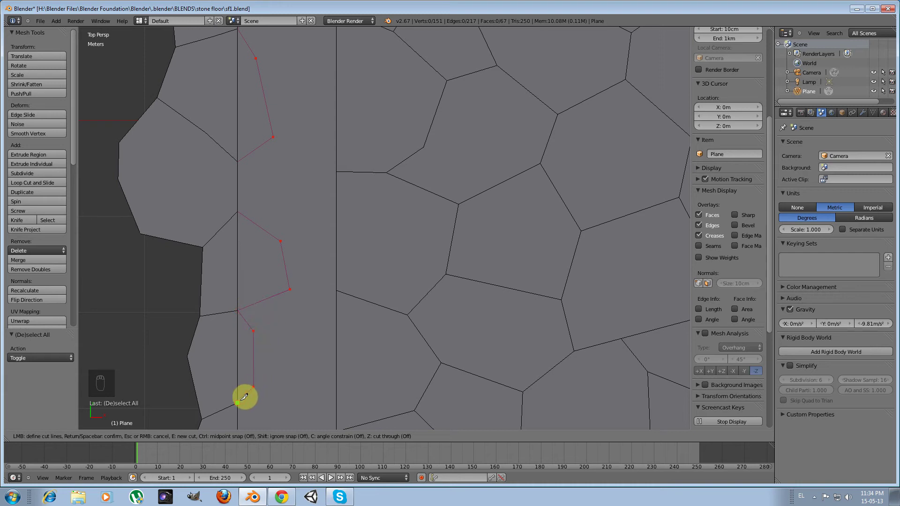
pyautogui.click(244, 398)
pyautogui.keyDown('shift'); pyautogui.moveTo(282, 321); pyautogui.dragTo(252, 160, button='middle'); pyautogui.keyUp('shift')
pyautogui.click(262, 281)
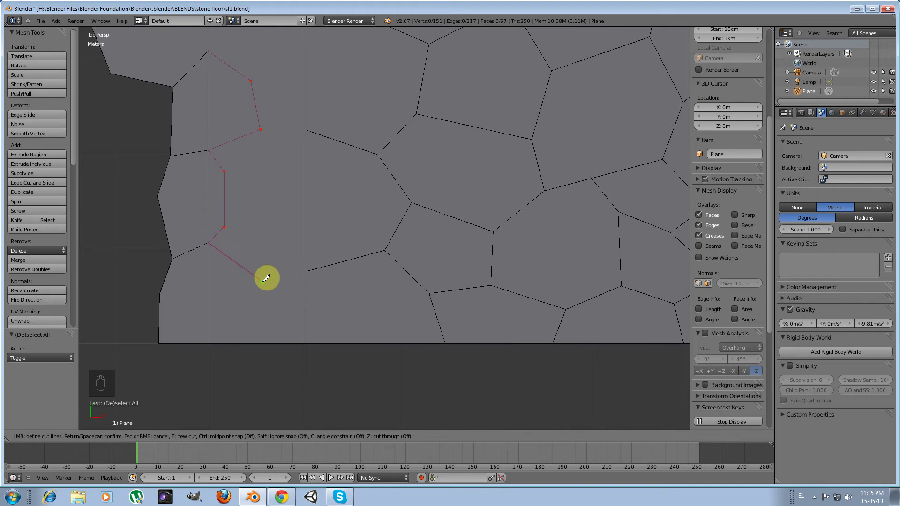
pyautogui.click(268, 342)
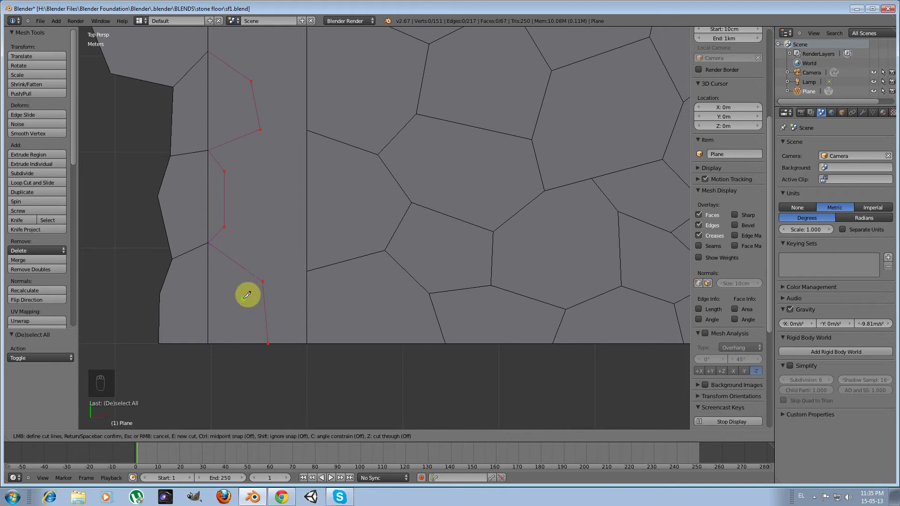
pyautogui.scroll(-4, 242, 282)
pyautogui.scroll(-2, 255, 281)
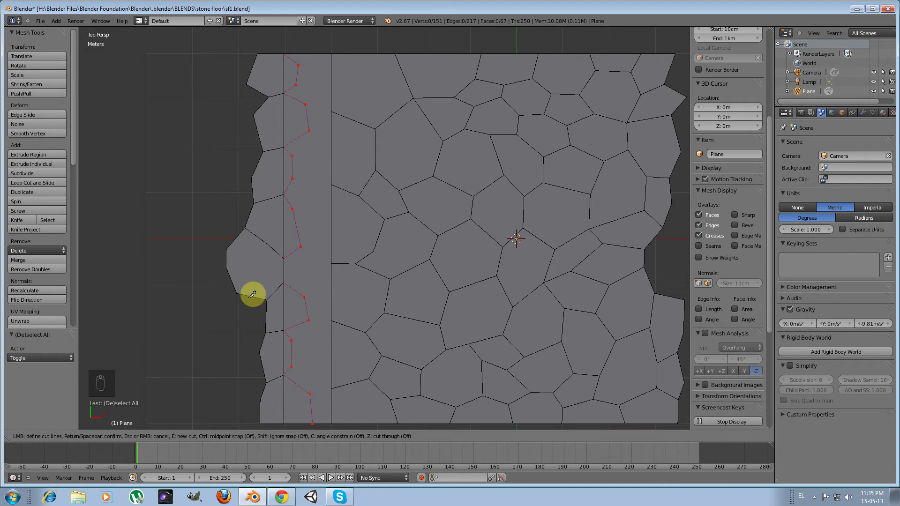
pyautogui.press('Return')
# - Start a knife cut at the main floor's uppermost junction on the filler and run two segments through the filler to its upper edge
pyautogui.keyDown('shift'); pyautogui.moveTo(305, 102); pyautogui.dragTo(257, 209, button='middle'); pyautogui.keyUp('shift')
pyautogui.scroll(2, 258, 210)
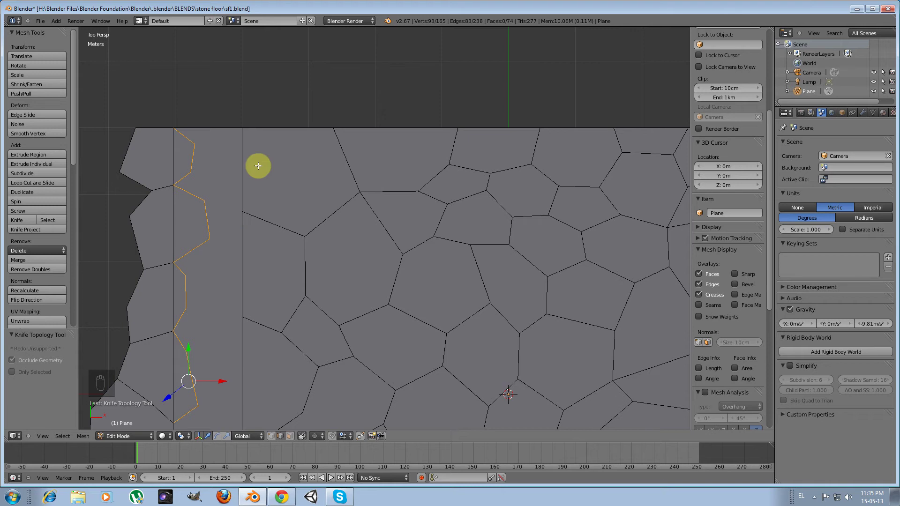
pyautogui.scroll(-8, 317, 237)
pyautogui.scroll(2, 328, 359)
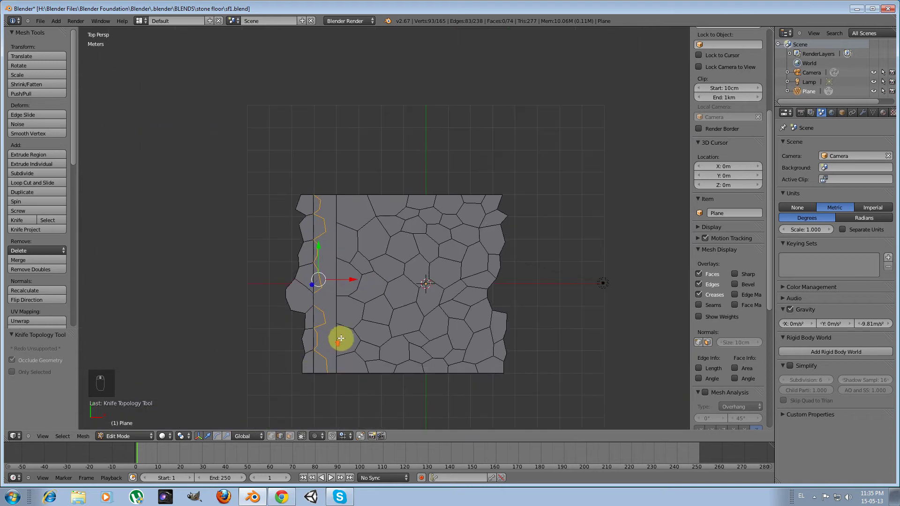
pyautogui.scroll(7, 325, 246)
pyautogui.keyDown('shift'); pyautogui.scroll(1, 325, 245); pyautogui.keyUp('shift')
pyautogui.keyDown('shift'); pyautogui.moveTo(256, 166); pyautogui.dragTo(365, 200, button='middle'); pyautogui.keyUp('shift')
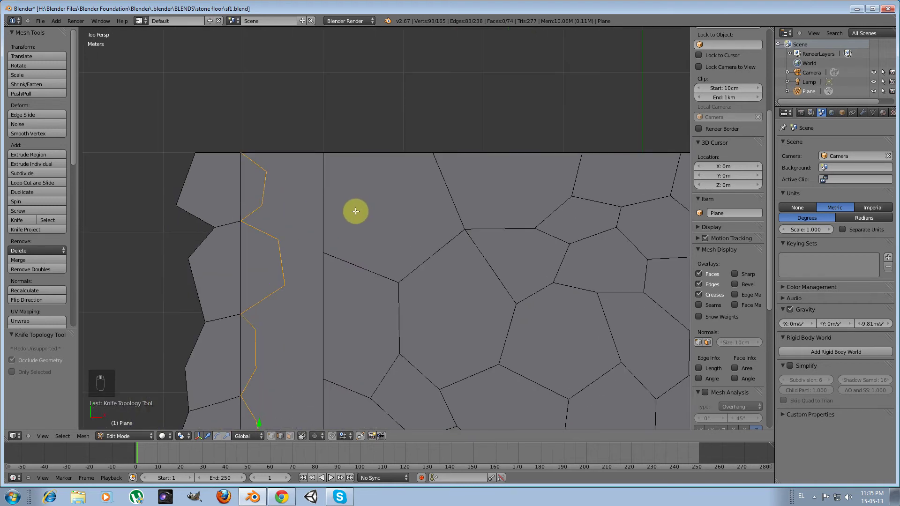
pyautogui.press('k')
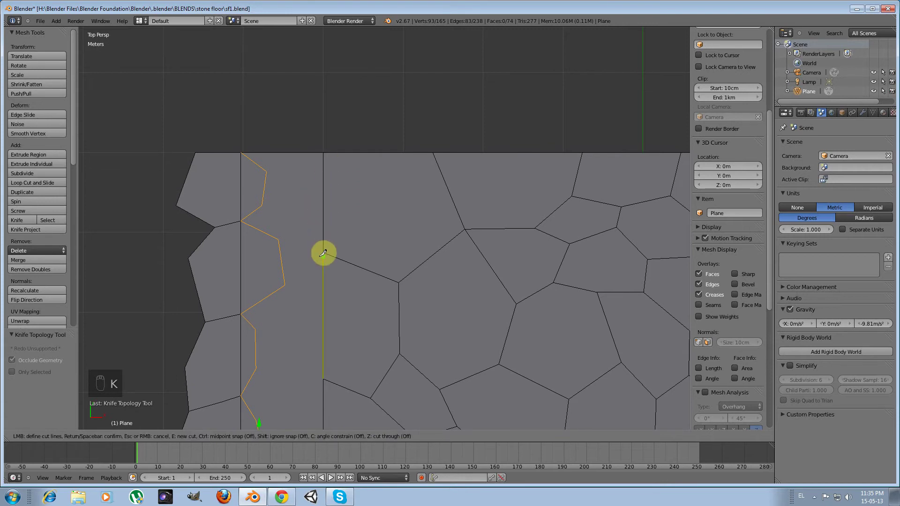
pyautogui.click(323, 153)
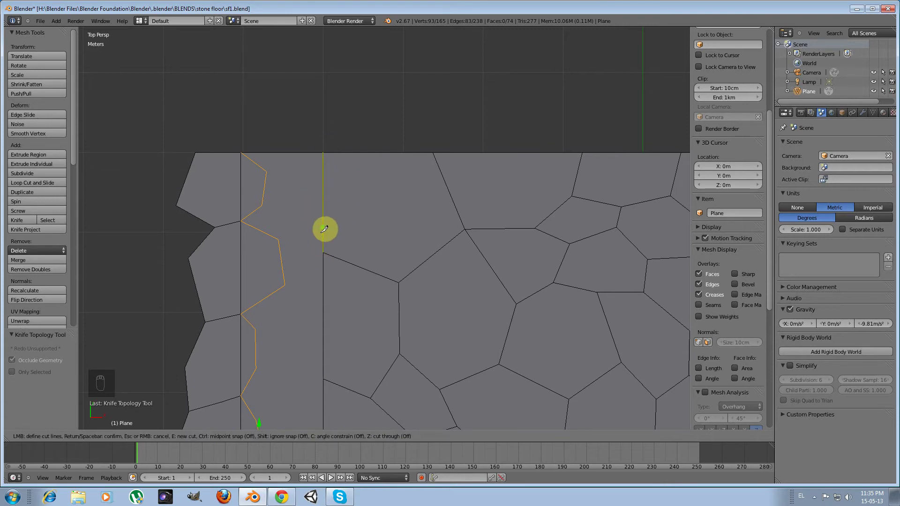
pyautogui.click(303, 214)
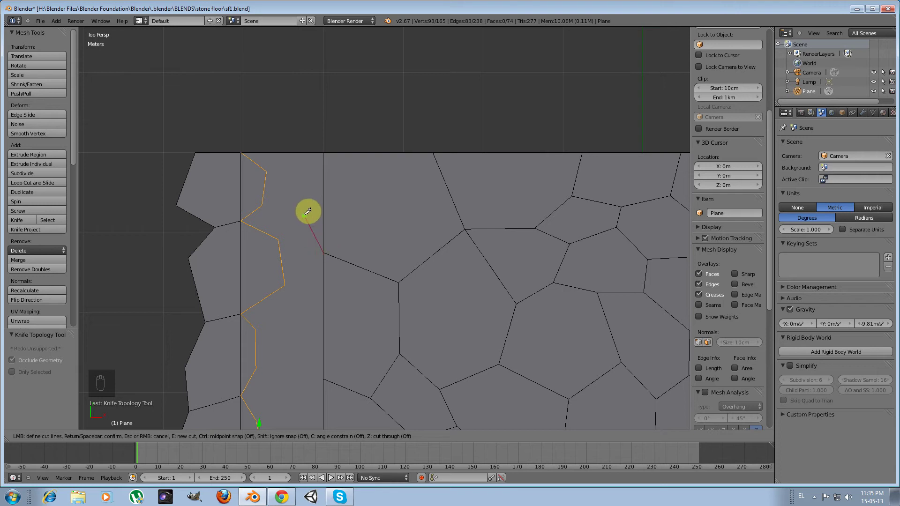
pyautogui.click(314, 152)
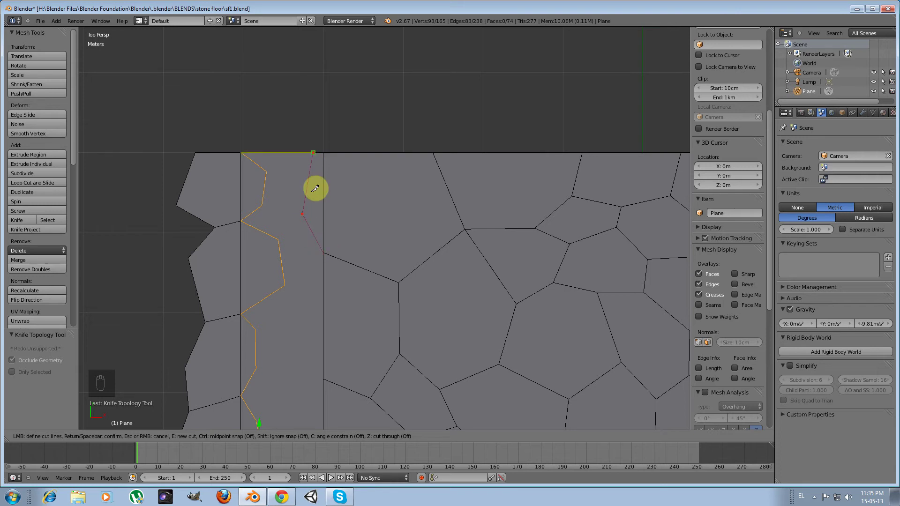
# - Cut down the main-floor side through the next two junctions, giving the second stone one corner and the third stone two corners inside the filler
pyautogui.click(325, 251)
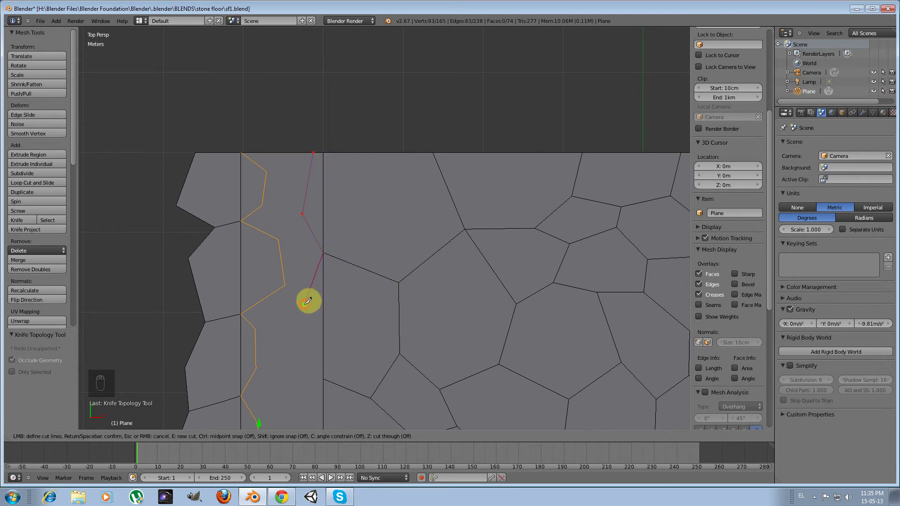
pyautogui.click(304, 305)
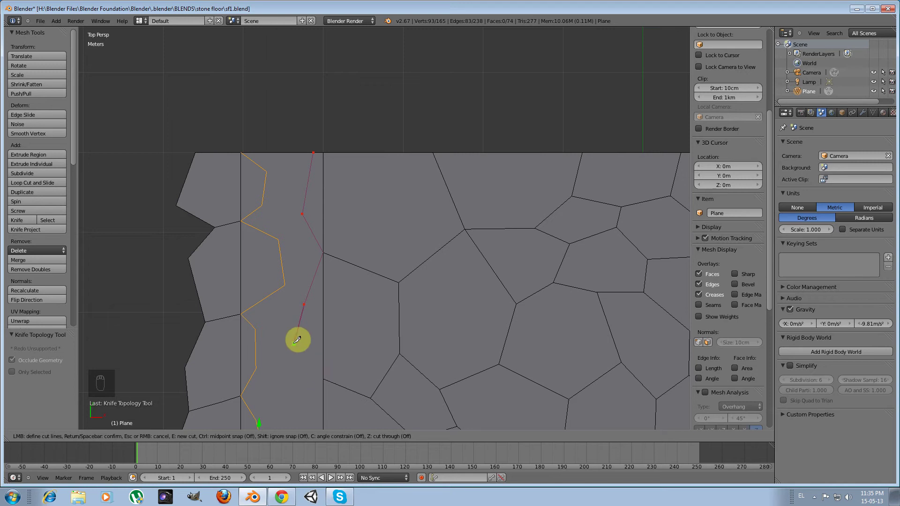
pyautogui.click(324, 377)
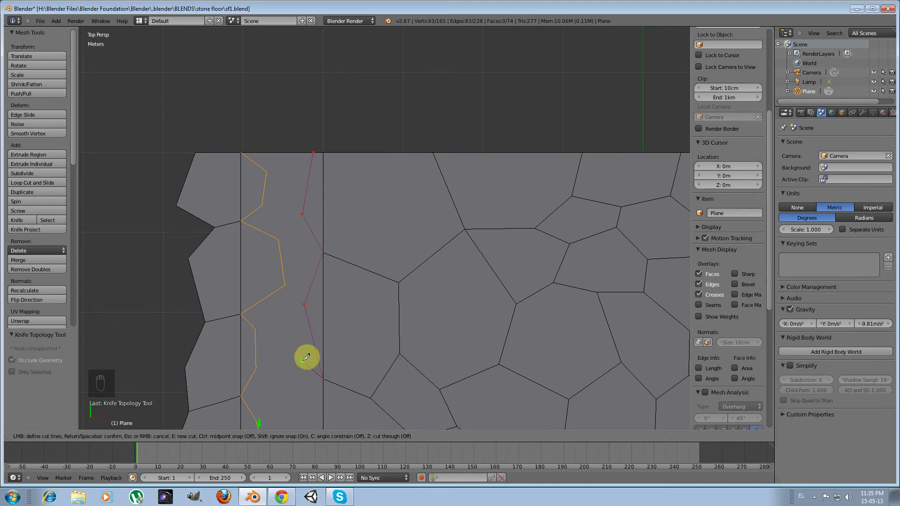
pyautogui.keyDown('shift'); pyautogui.moveTo(306, 357); pyautogui.dragTo(288, 207, button='middle'); pyautogui.keyUp('shift')
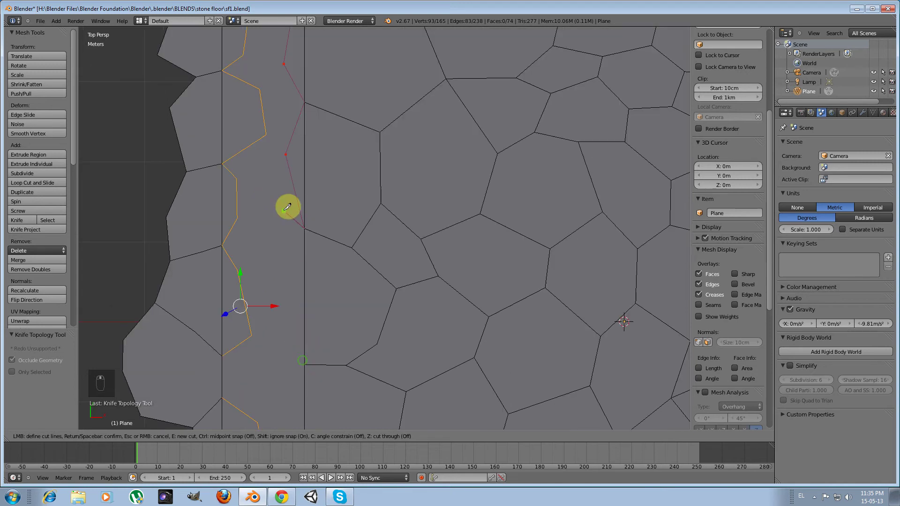
pyautogui.click(269, 254)
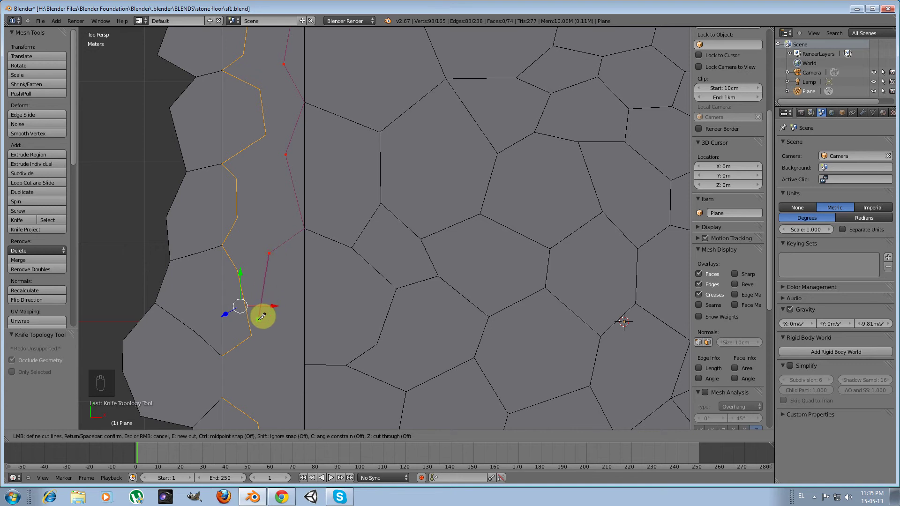
pyautogui.click(266, 304)
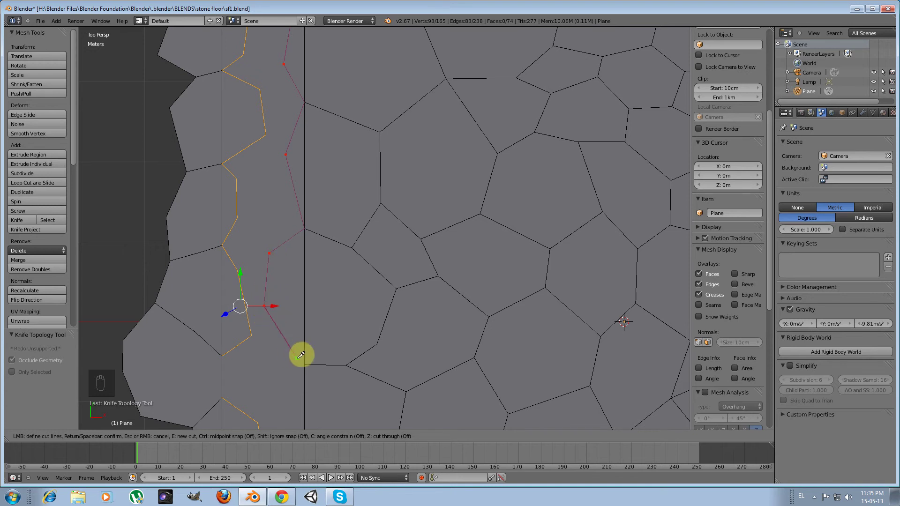
pyautogui.click(306, 363)
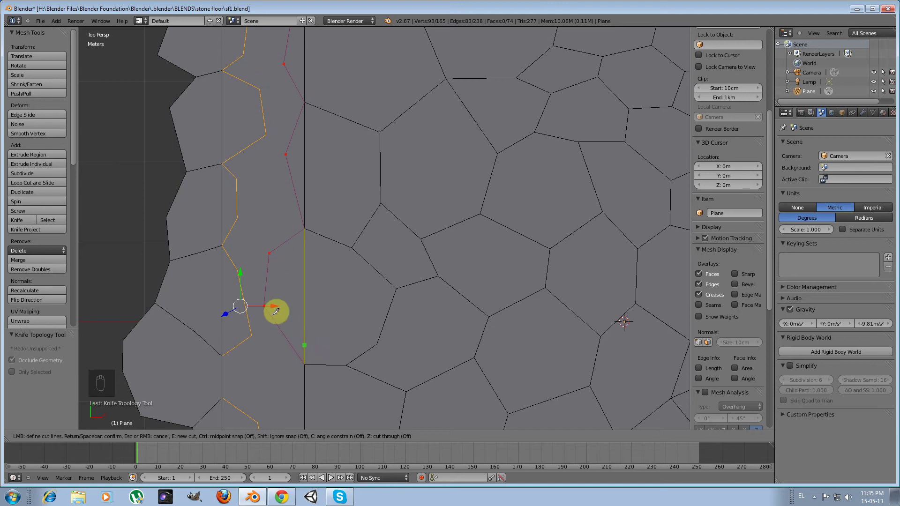
pyautogui.click(306, 227)
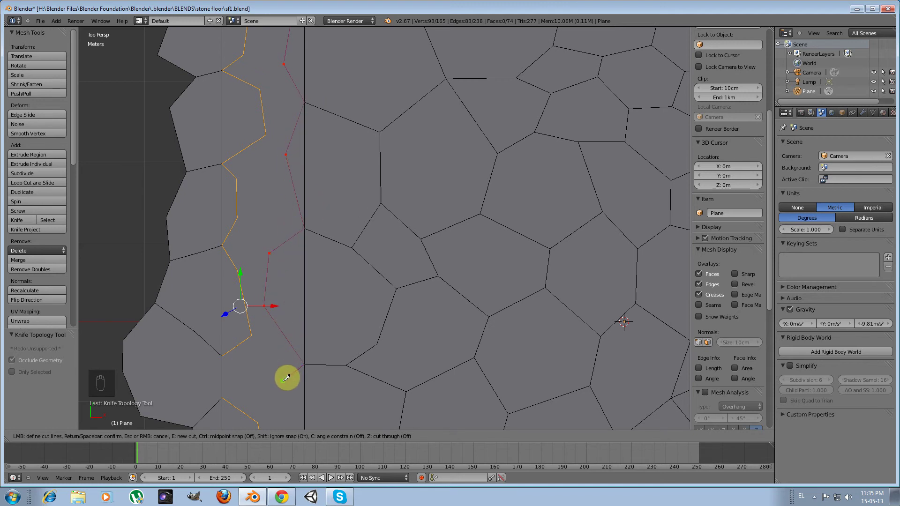
# - Extend the fourth main-floor stone across the filler to two corners of the opposite stone outline and return to the next junction
pyautogui.keyDown('shift'); pyautogui.moveTo(284, 381); pyautogui.dragTo(281, 251, button='middle'); pyautogui.keyUp('shift')
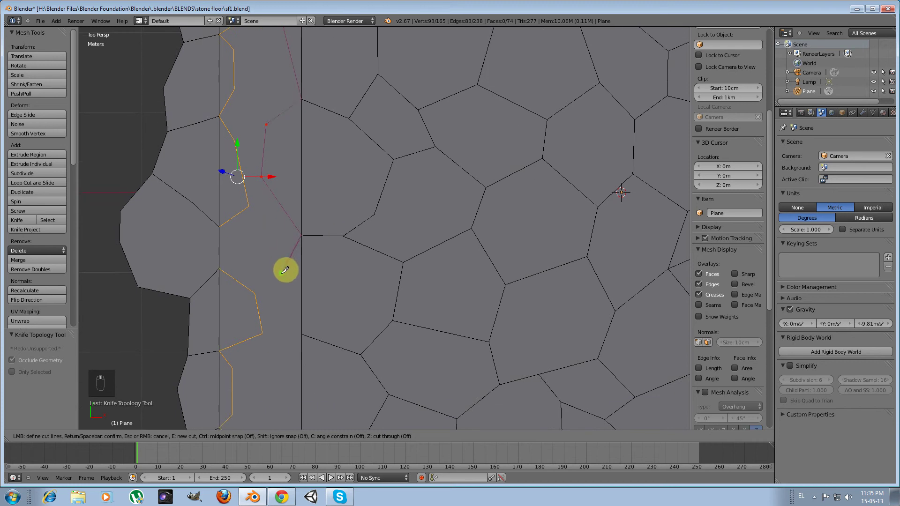
pyautogui.click(255, 293)
pyautogui.click(263, 333)
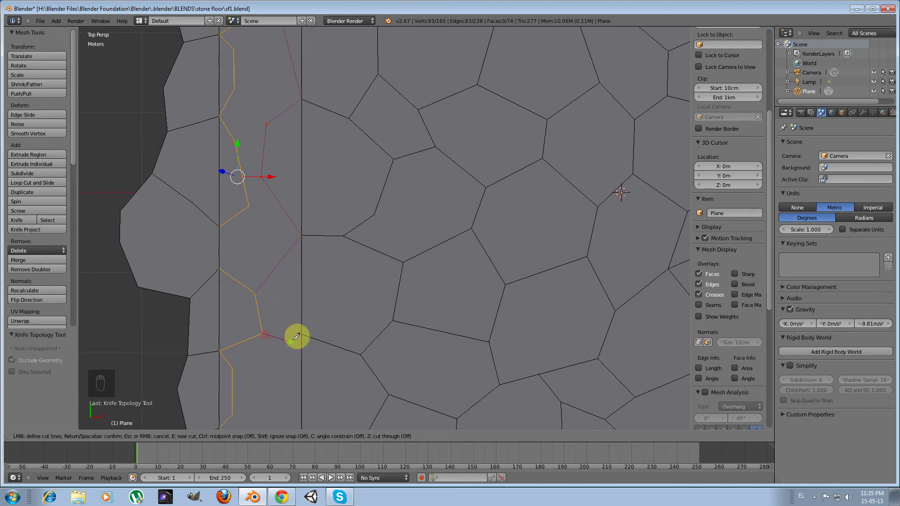
pyautogui.scroll(-2, 300, 334)
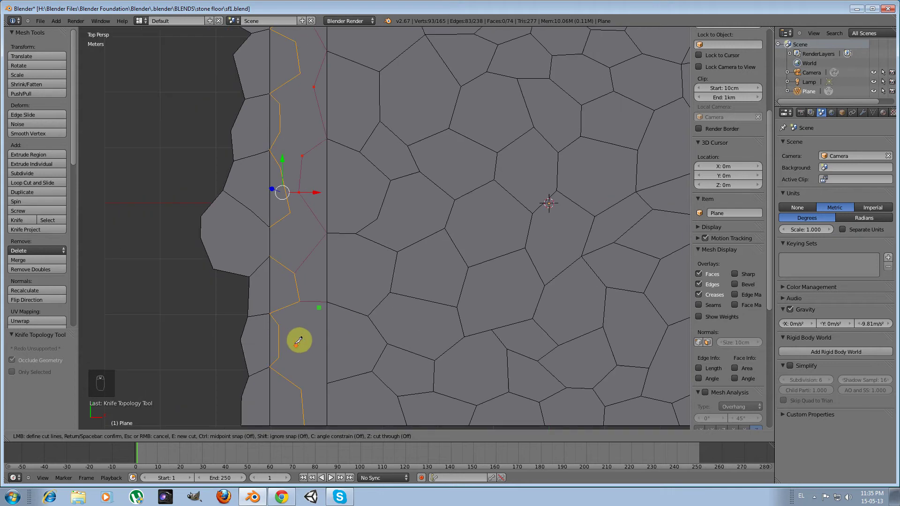
pyautogui.click(328, 301)
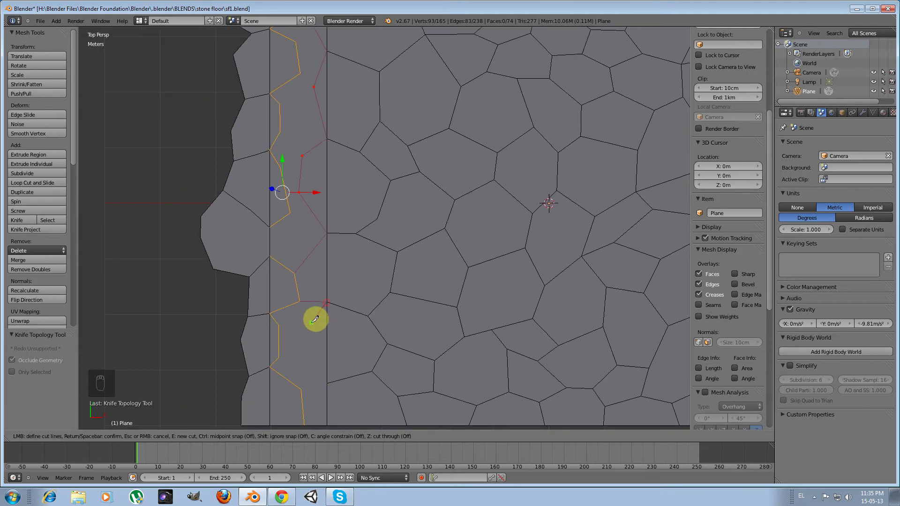
# - Outline the next main-floor stone with two corners, continue from its lower junction to the filler's lower edge, and apply the cuts
pyautogui.click(308, 325)
pyautogui.click(307, 362)
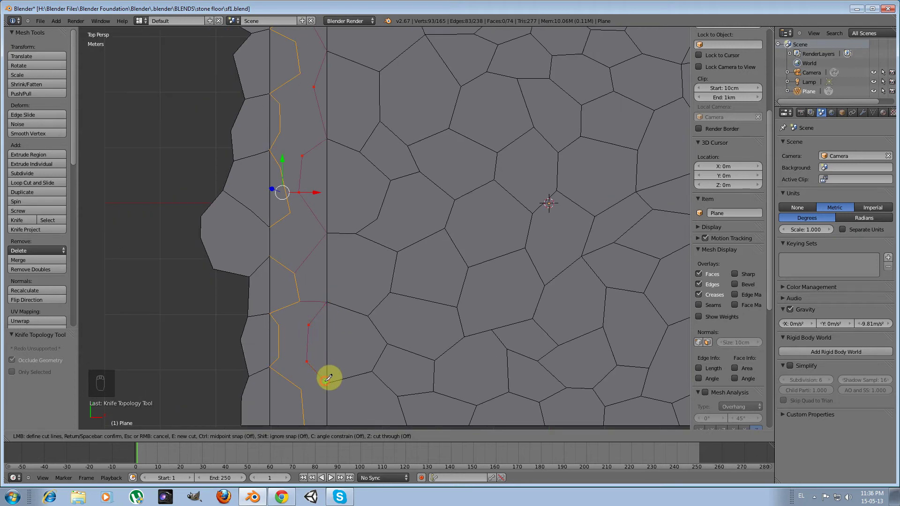
pyautogui.keyDown('shift'); pyautogui.moveTo(329, 378); pyautogui.dragTo(315, 255, button='middle'); pyautogui.keyUp('shift')
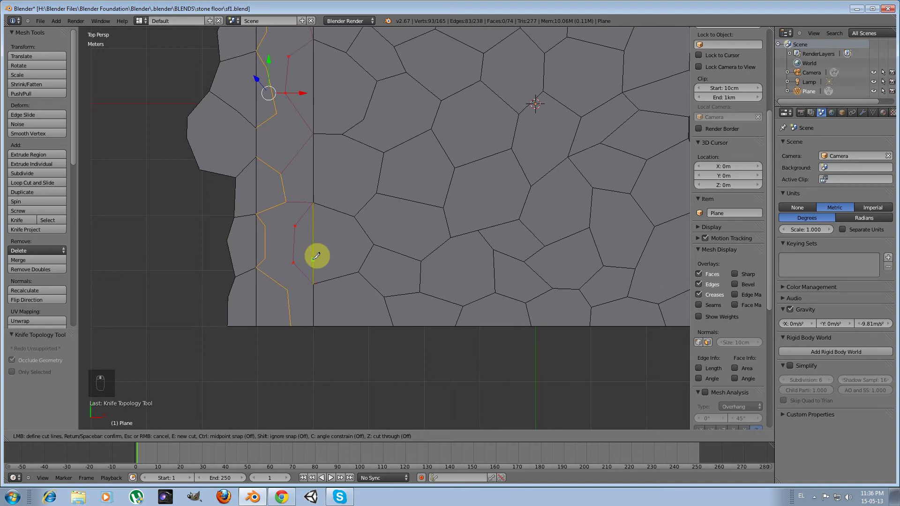
pyautogui.click(315, 283)
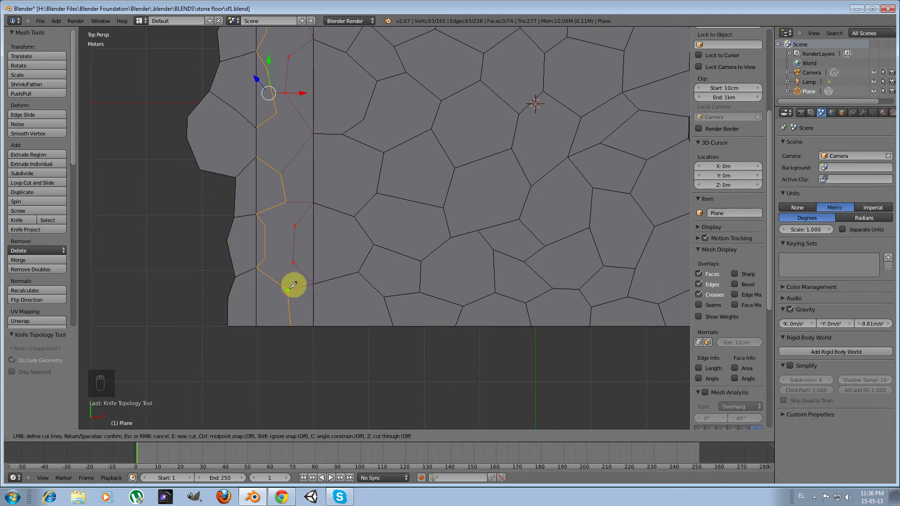
pyautogui.click(305, 324)
pyautogui.press('Return')
# - Knife two crosscuts between the facing outlines at the upper end of the filler, starting from the topmost strip stone's two corners
pyautogui.keyDown('shift'); pyautogui.moveTo(270, 128); pyautogui.dragTo(259, 334, button='middle'); pyautogui.keyUp('shift')
pyautogui.keyDown('shift'); pyautogui.scroll(7, 262, 338); pyautogui.keyUp('shift')
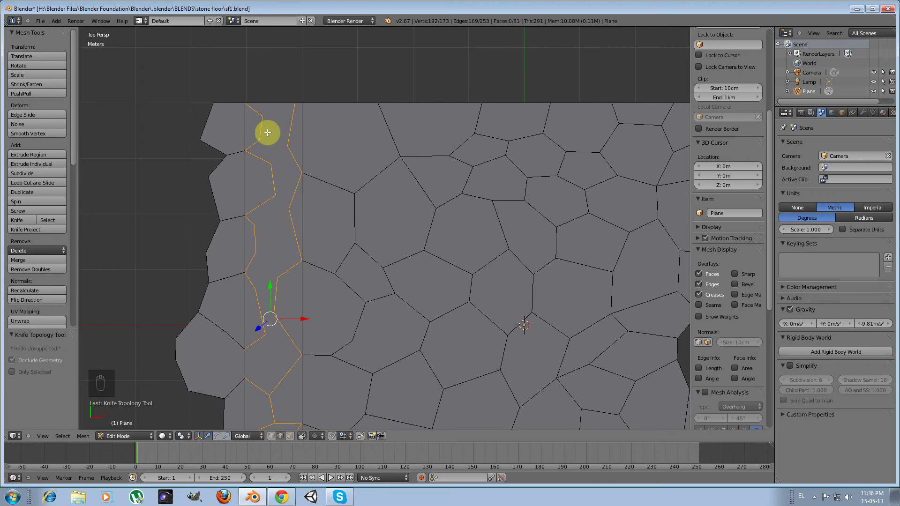
pyautogui.scroll(3, 265, 126)
pyautogui.keyDown('shift'); pyautogui.moveTo(254, 106); pyautogui.dragTo(339, 288, button='middle'); pyautogui.keyUp('shift')
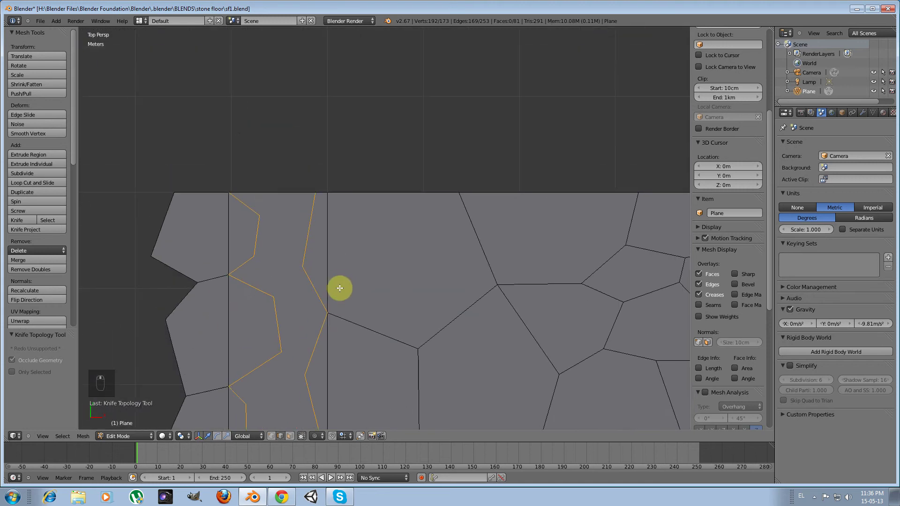
pyautogui.scroll(-1, 338, 286)
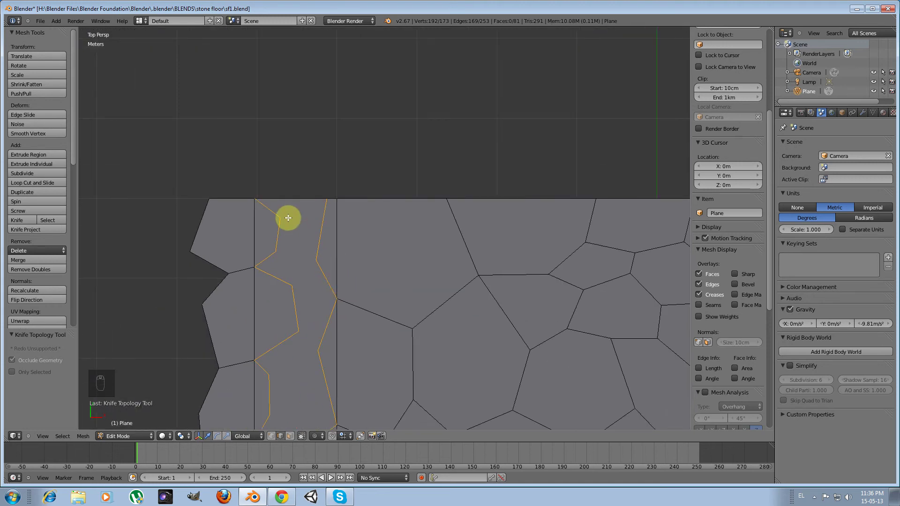
pyautogui.press('k')
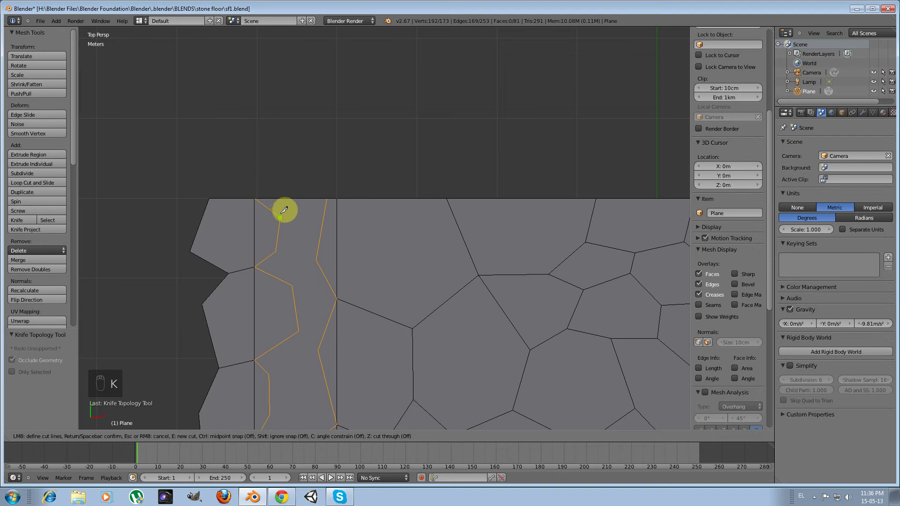
pyautogui.click(283, 214)
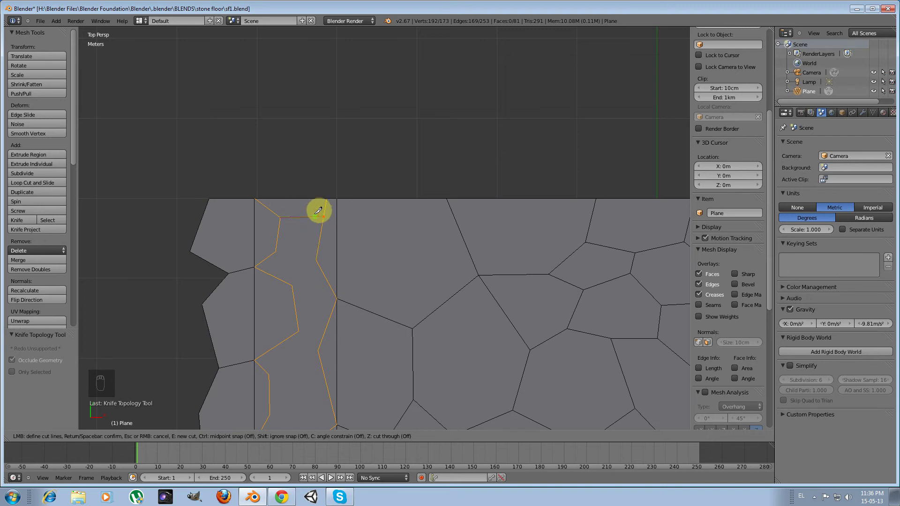
pyautogui.click(318, 211)
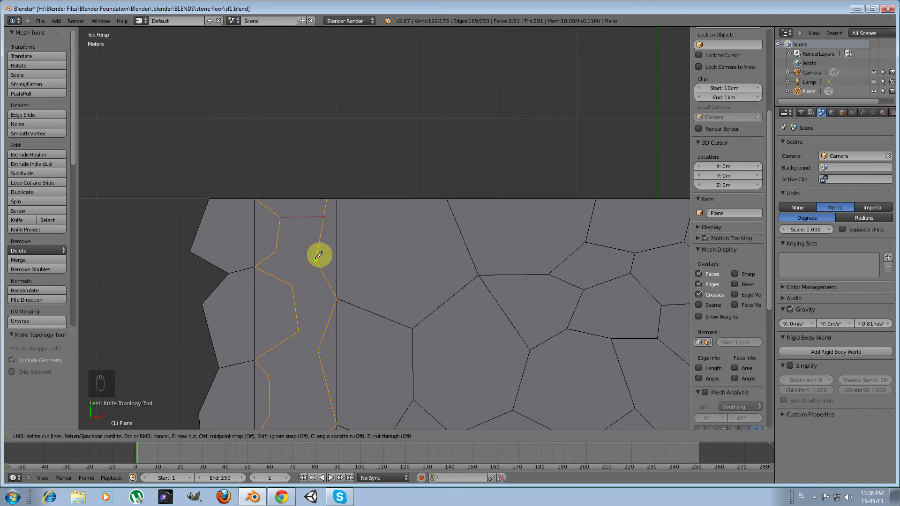
pyautogui.click(277, 251)
pyautogui.click(316, 258)
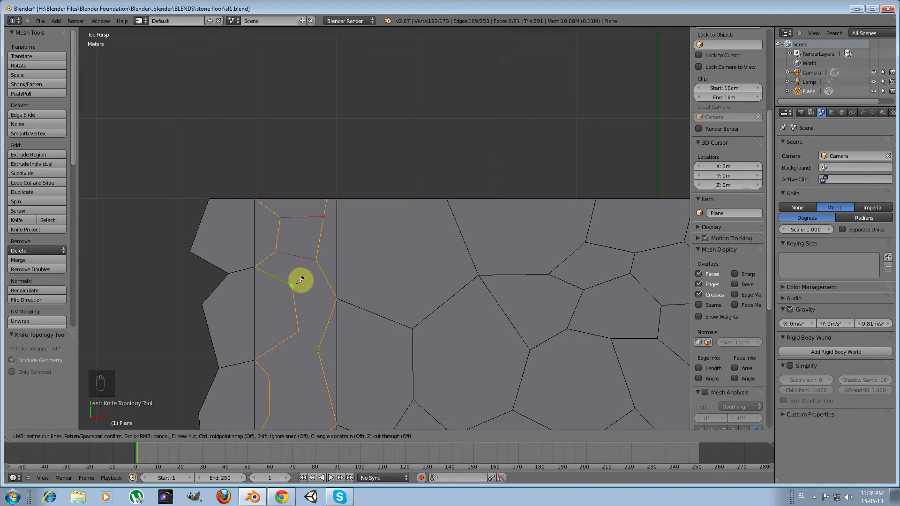
# - Knife two crosscuts over the filler from the second strip stone's two corners to the facing main-floor outline
pyautogui.click(299, 281)
pyautogui.click(330, 281)
pyautogui.press('e')
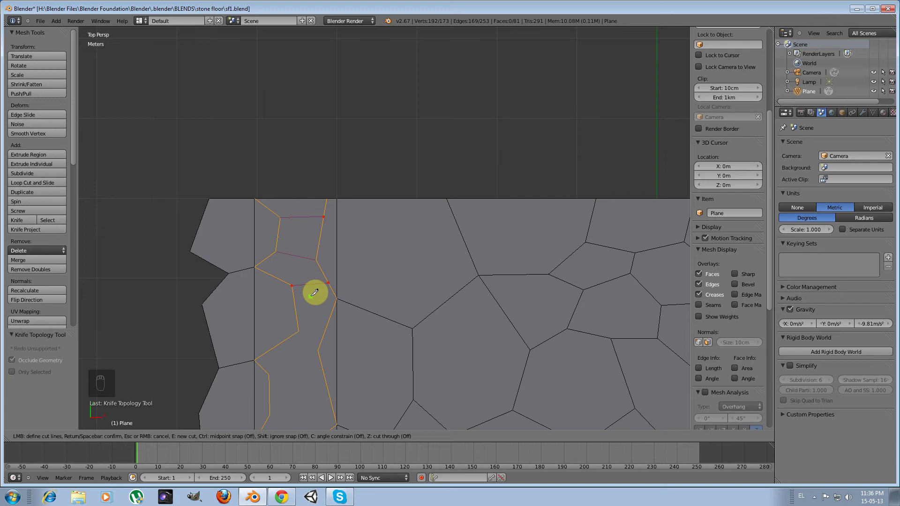
pyautogui.click(307, 329)
pyautogui.click(318, 349)
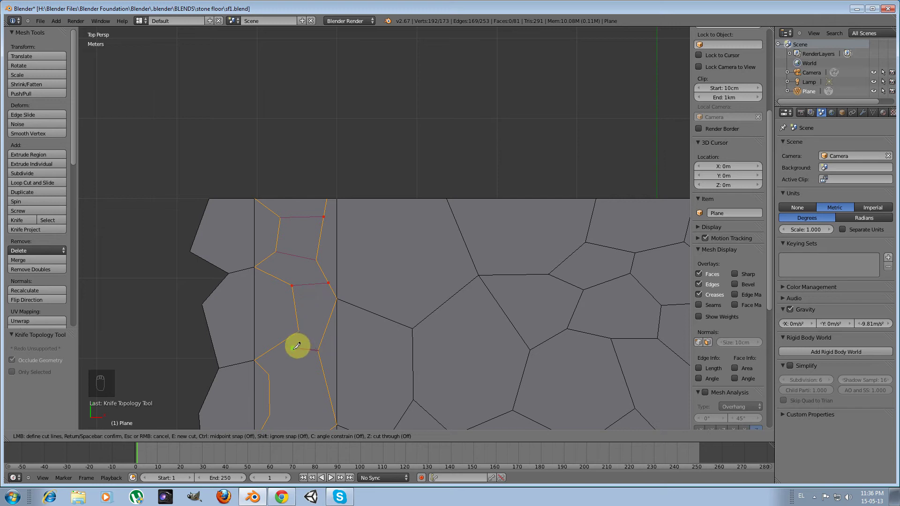
# - Cut across the filler from the third strip stone's two corners to the opposite outline
pyautogui.keyDown('shift'); pyautogui.moveTo(297, 351); pyautogui.dragTo(293, 198, button='middle'); pyautogui.keyUp('shift')
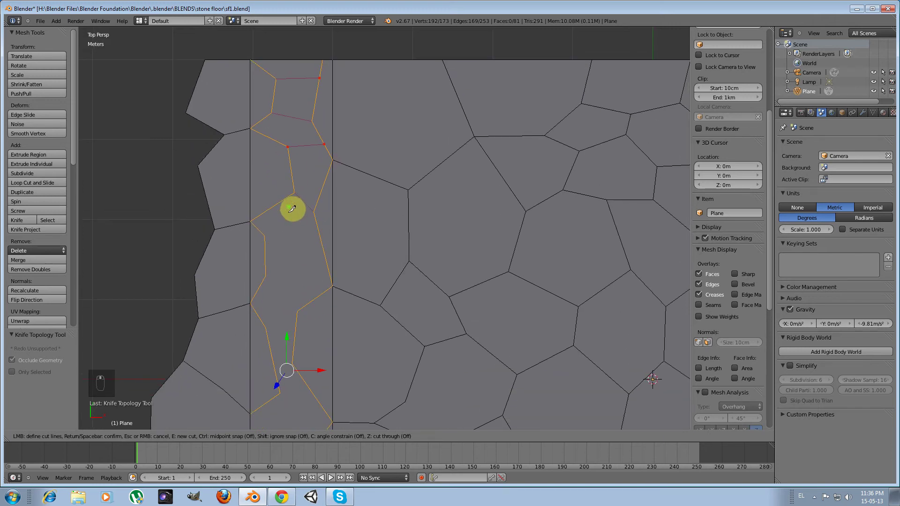
pyautogui.click(265, 237)
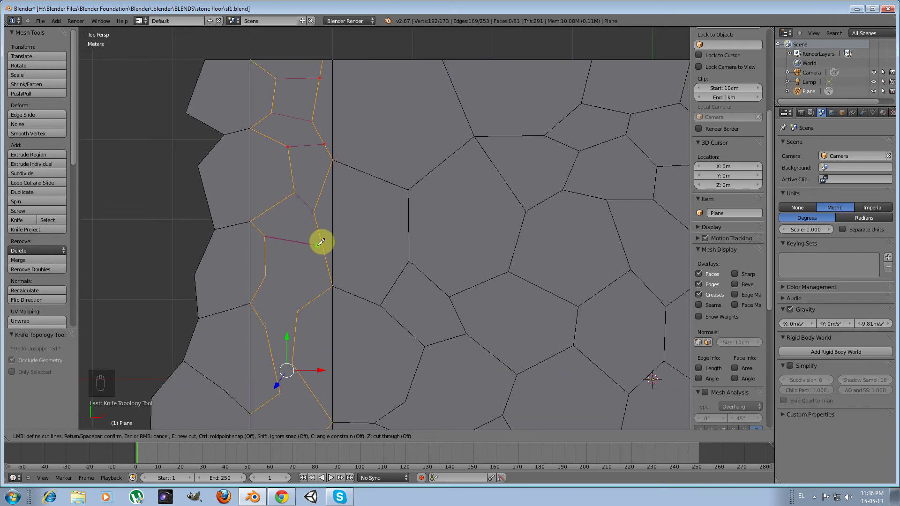
pyautogui.click(322, 243)
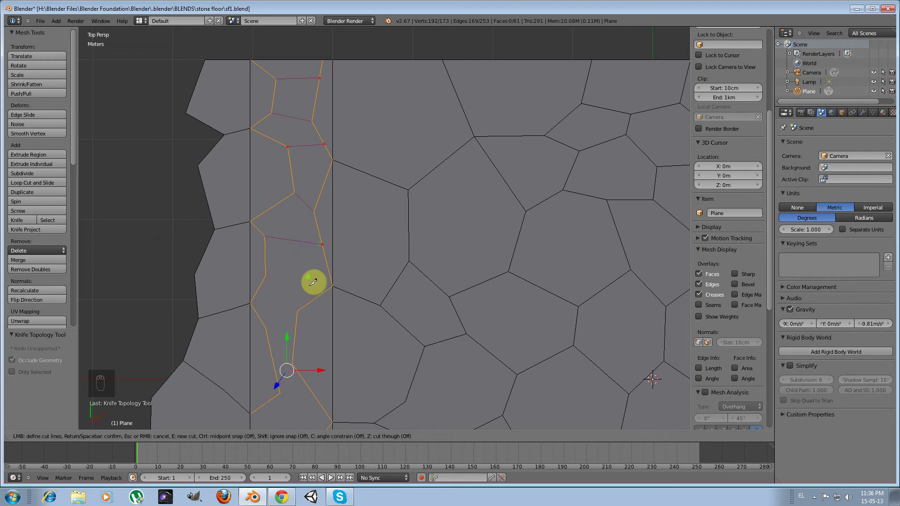
pyautogui.click(297, 309)
pyautogui.click(267, 277)
pyautogui.press('e')
# - Add three crosscuts at the filler's narrow middle, from the fourth strip stone's corners and the outline edge just below
pyautogui.keyDown('shift'); pyautogui.moveTo(274, 317); pyautogui.dragTo(266, 236, button='middle'); pyautogui.keyUp('shift')
pyautogui.click(262, 242)
pyautogui.click(286, 255)
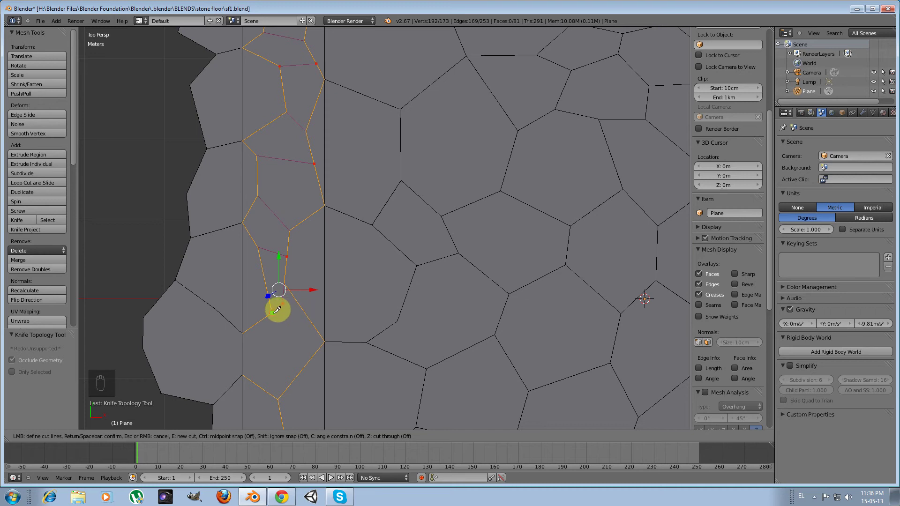
pyautogui.keyDown('shift'); pyautogui.moveTo(270, 298); pyautogui.dragTo(240, 186, button='middle'); pyautogui.keyUp('shift')
pyautogui.click(232, 211)
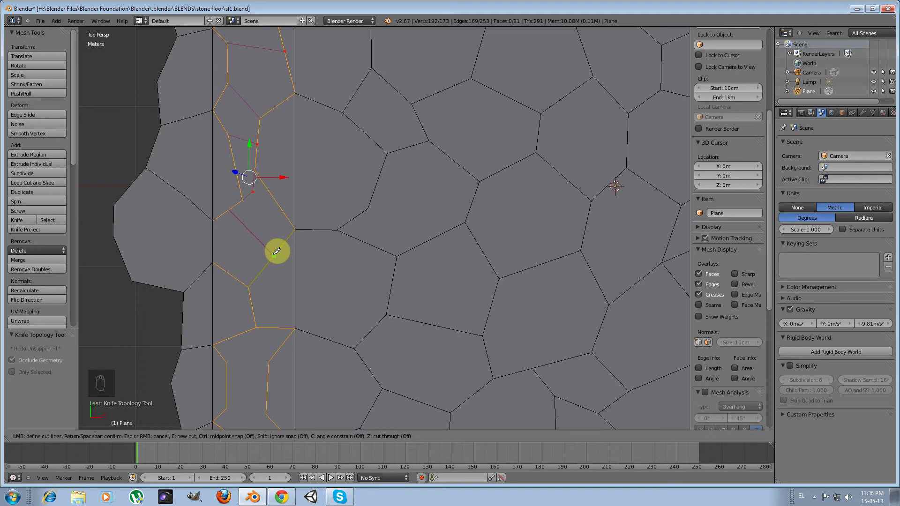
pyautogui.press('e')
# - Knife three more crosscuts between the facing outlines at the filler's lower end and apply all the cuts
pyautogui.keyDown('shift'); pyautogui.moveTo(248, 265); pyautogui.dragTo(243, 123, button='middle'); pyautogui.keyUp('shift')
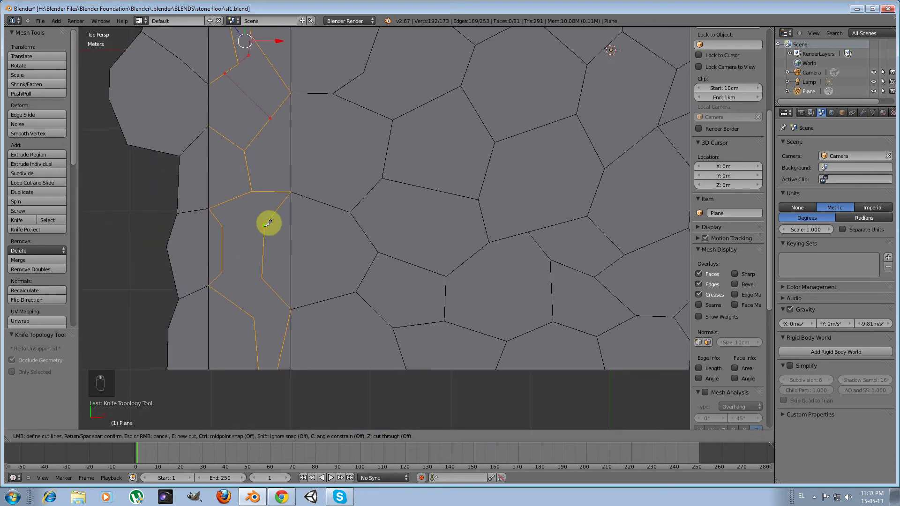
pyautogui.click(265, 225)
pyautogui.press('e')
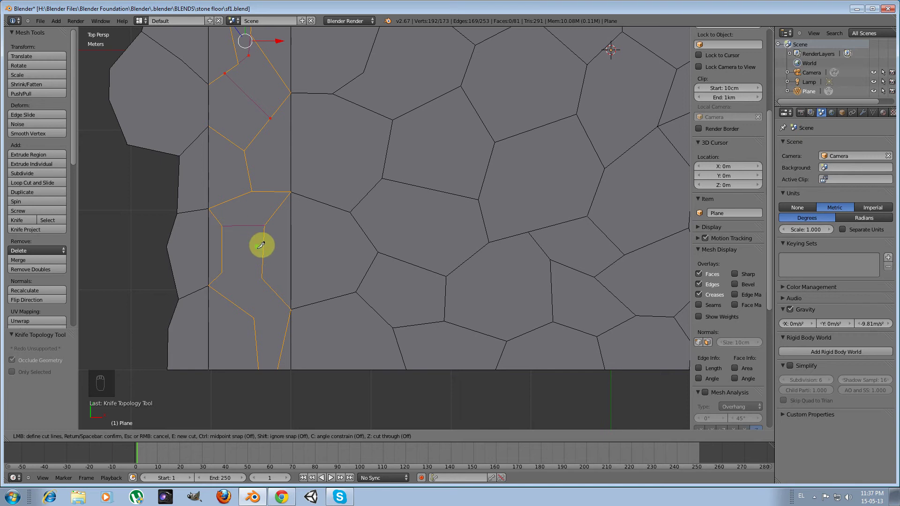
pyautogui.click(263, 278)
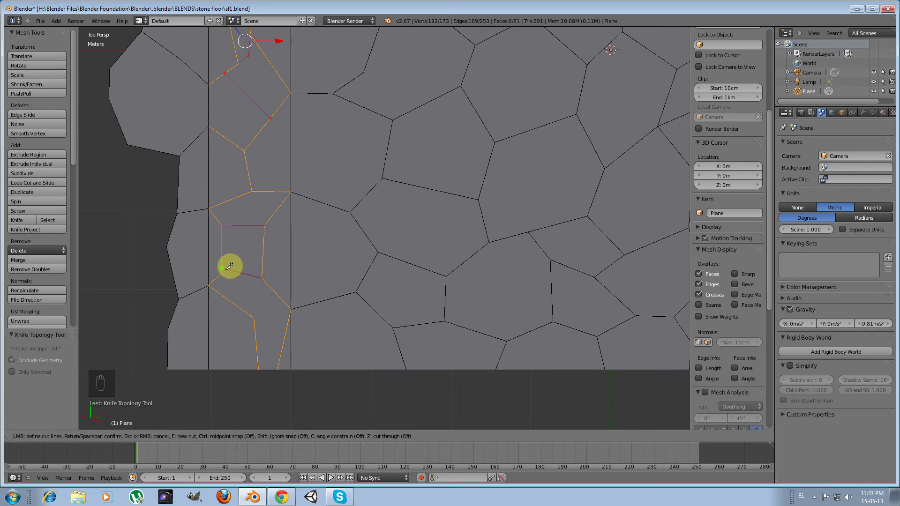
pyautogui.click(230, 269)
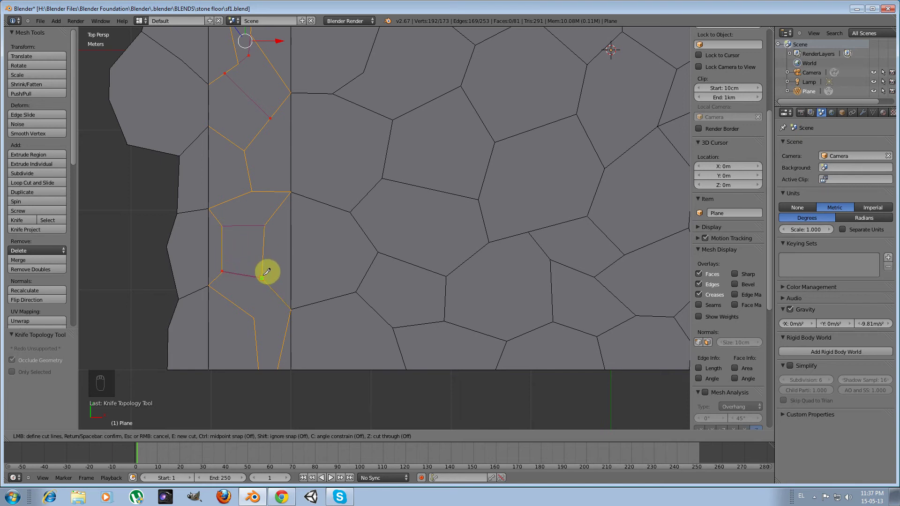
pyautogui.click(264, 277)
pyautogui.click(271, 288)
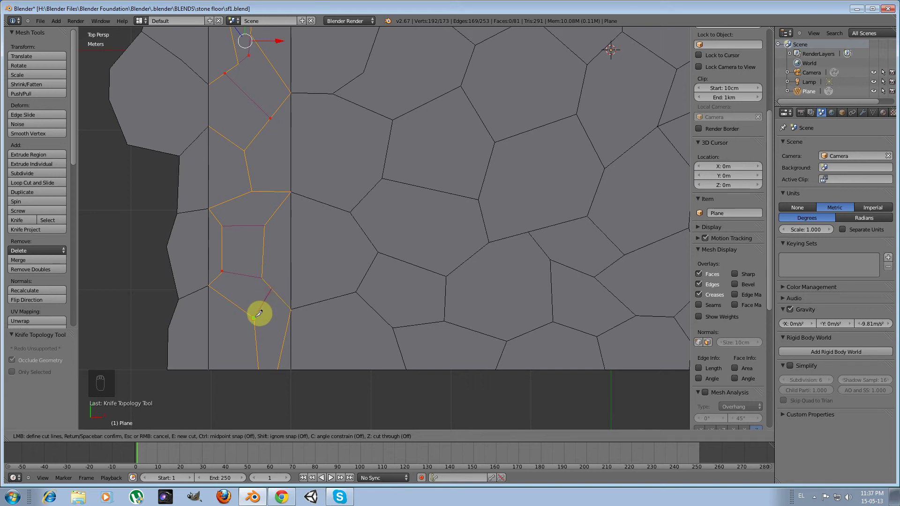
pyautogui.click(257, 314)
pyautogui.scroll(-5, 208, 250)
pyautogui.keyDown('shift'); pyautogui.moveTo(240, 154); pyautogui.dragTo(217, 299, button='middle'); pyautogui.keyUp('shift')
pyautogui.press('Return')
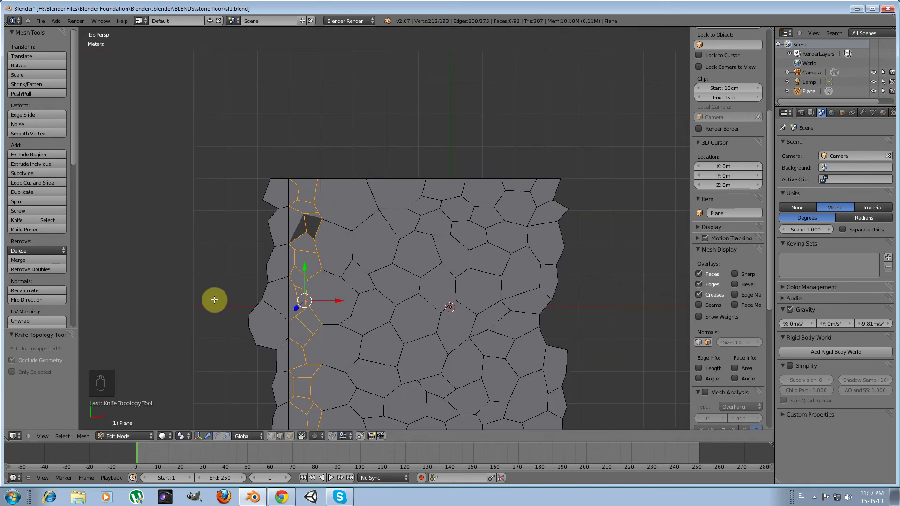
# - Select the whole mesh and run Remove Doubles to repair the dark faces near the filler's upper end
pyautogui.scroll(3, 224, 257)
pyautogui.scroll(3, 224, 234)
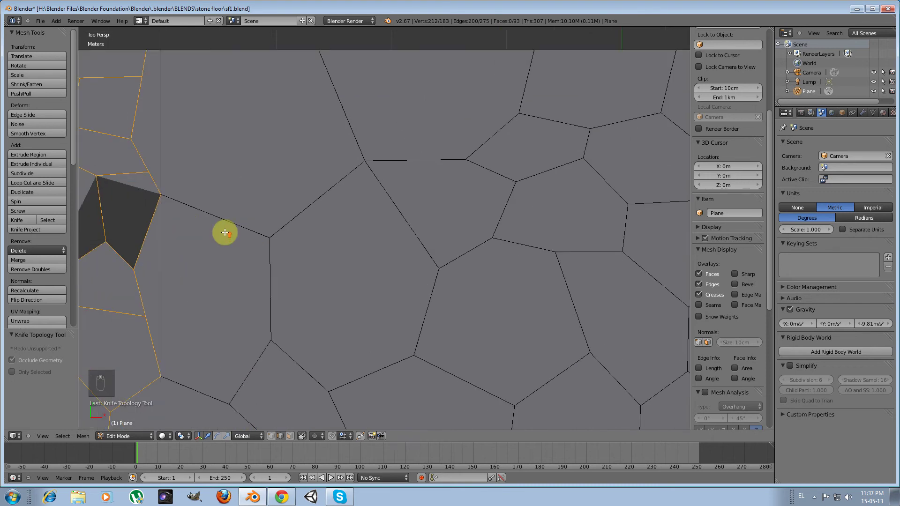
pyautogui.keyDown('shift'); pyautogui.moveTo(170, 214); pyautogui.dragTo(368, 244, button='middle'); pyautogui.keyUp('shift')
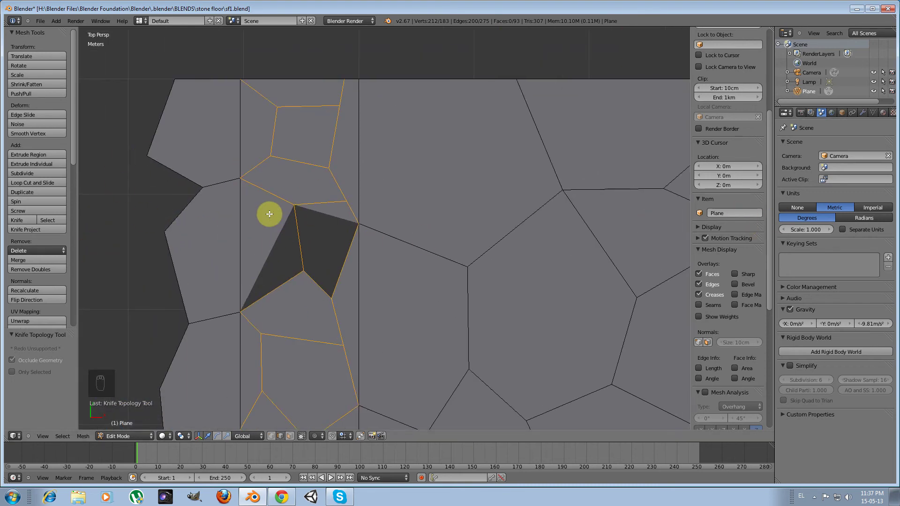
pyautogui.press('a')
pyautogui.press('a')
pyautogui.press('a')
pyautogui.press('w')
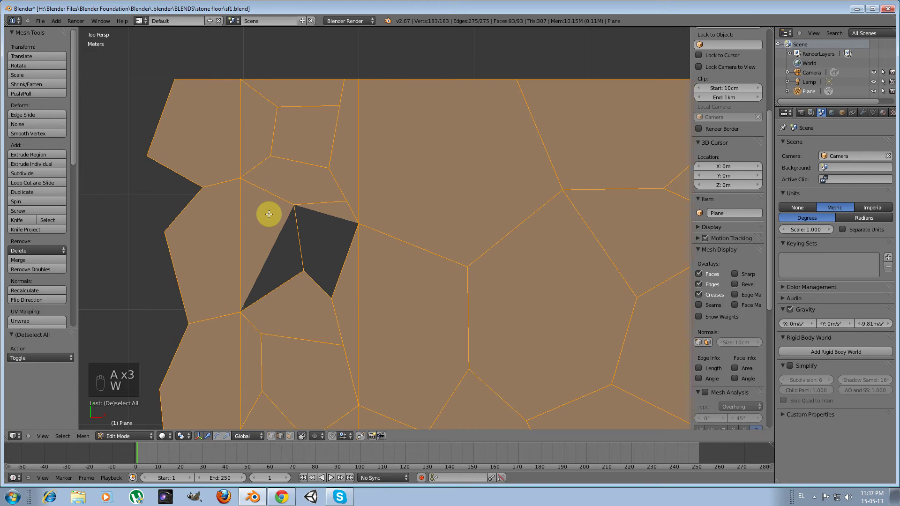
pyautogui.press('w')
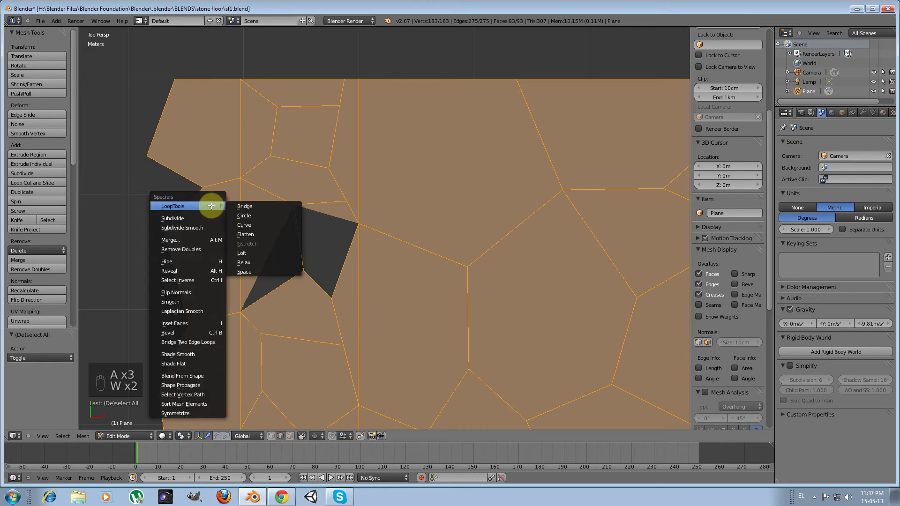
pyautogui.click(195, 247)
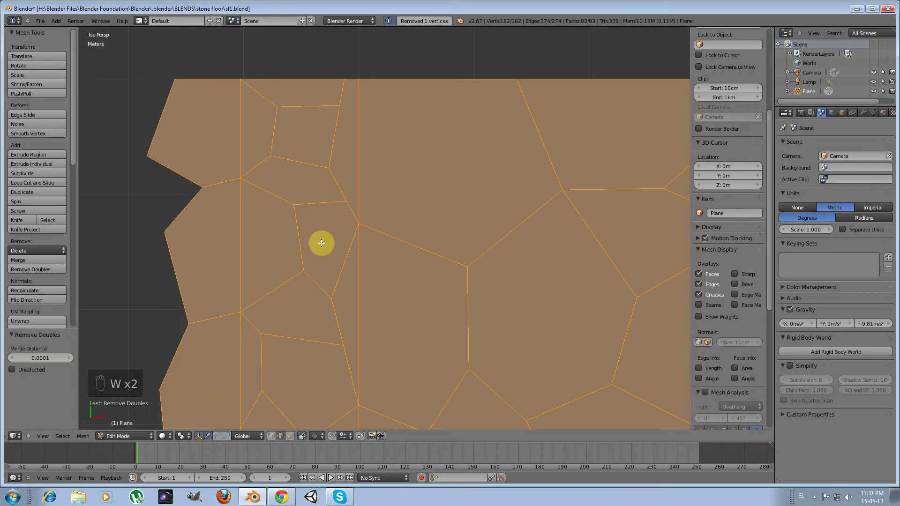
# - Select all edges of the straight vertical seam between the filler and the main floor and delete them as edges
pyautogui.scroll(-4, 319, 244)
pyautogui.keyDown('shift'); pyautogui.moveTo(372, 309); pyautogui.dragTo(298, 153, button='middle'); pyautogui.keyUp('shift')
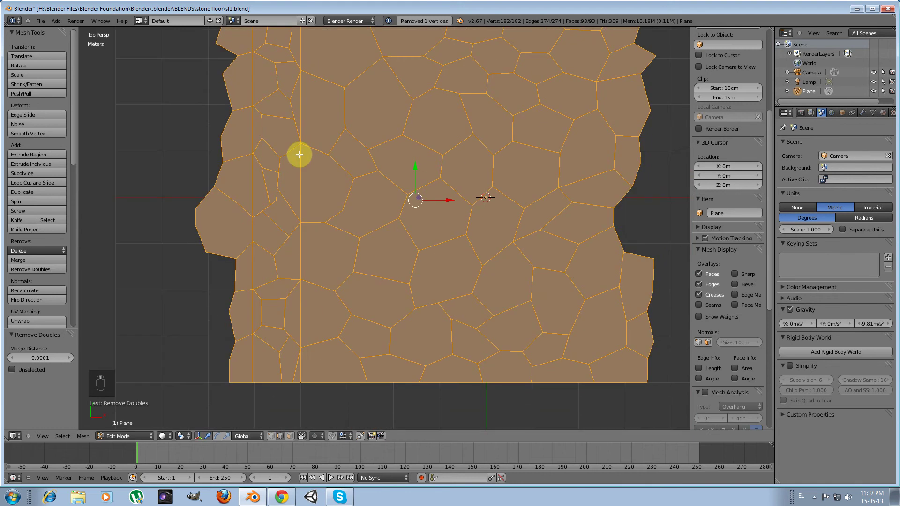
pyautogui.press('a')
pyautogui.keyDown('shift'); pyautogui.moveTo(279, 109); pyautogui.dragTo(312, 167, button='middle'); pyautogui.keyUp('shift')
pyautogui.scroll(-1, 328, 125)
pyautogui.keyDown('shift'); pyautogui.scroll(-1, 337, 205); pyautogui.keyUp('shift')
pyautogui.rightClick(313, 99)
pyautogui.press('a')
pyautogui.rightClick(314, 100)
pyautogui.keyDown('shift'); pyautogui.rightClick(313, 141); pyautogui.keyUp('shift')
pyautogui.keyDown('shift'); pyautogui.rightClick(314, 208); pyautogui.keyUp('shift')
pyautogui.keyDown('shift'); pyautogui.rightClick(321, 264); pyautogui.keyUp('shift')
pyautogui.keyDown('shift'); pyautogui.rightClick(315, 308); pyautogui.keyUp('shift')
pyautogui.keyDown('shift'); pyautogui.rightClick(316, 362); pyautogui.keyUp('shift')
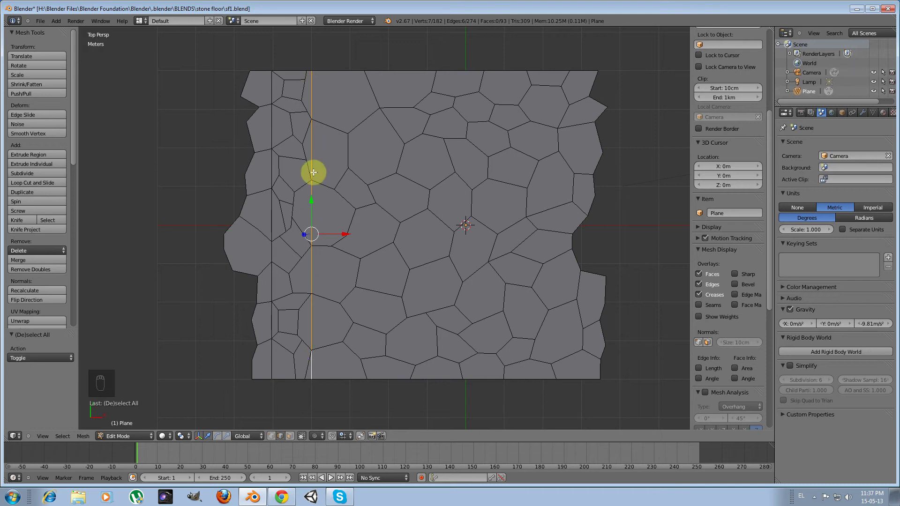
pyautogui.press('x')
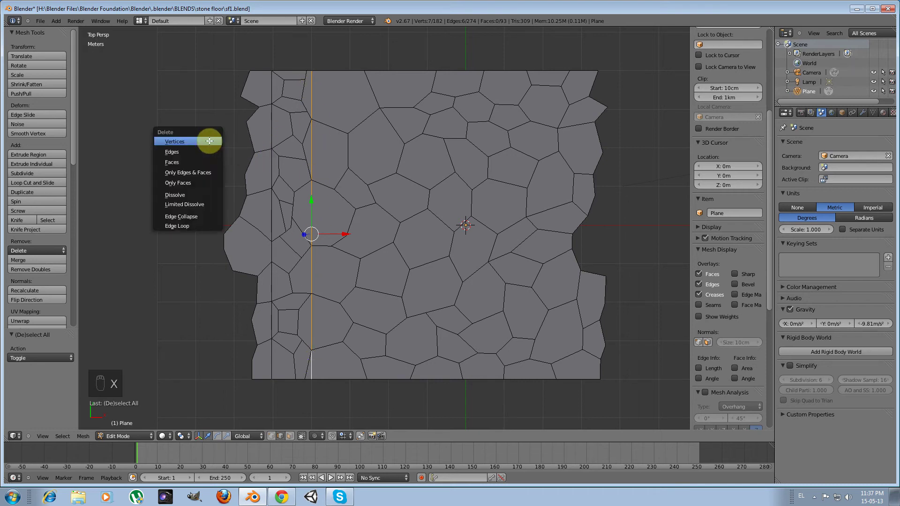
pyautogui.click(207, 149)
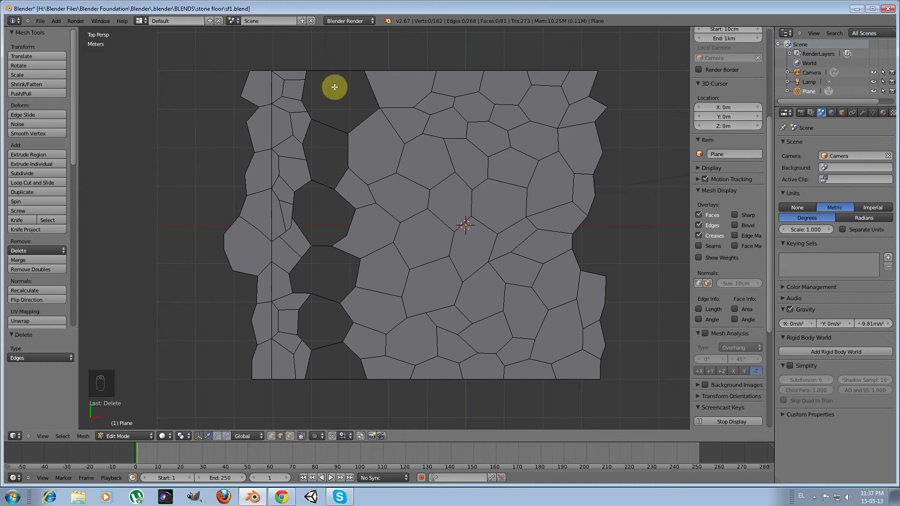
# - Select the complete border of the topmost hole left by the seam and fill it with one face
pyautogui.rightClick(307, 85)
pyautogui.keyDown('alt'); pyautogui.keyDown('shift'); pyautogui.rightClick(307, 86); pyautogui.keyUp('shift'); pyautogui.keyUp('alt')
pyautogui.keyDown('alt'); pyautogui.keyDown('shift'); pyautogui.rightClick(306, 85); pyautogui.keyUp('shift'); pyautogui.keyUp('alt')
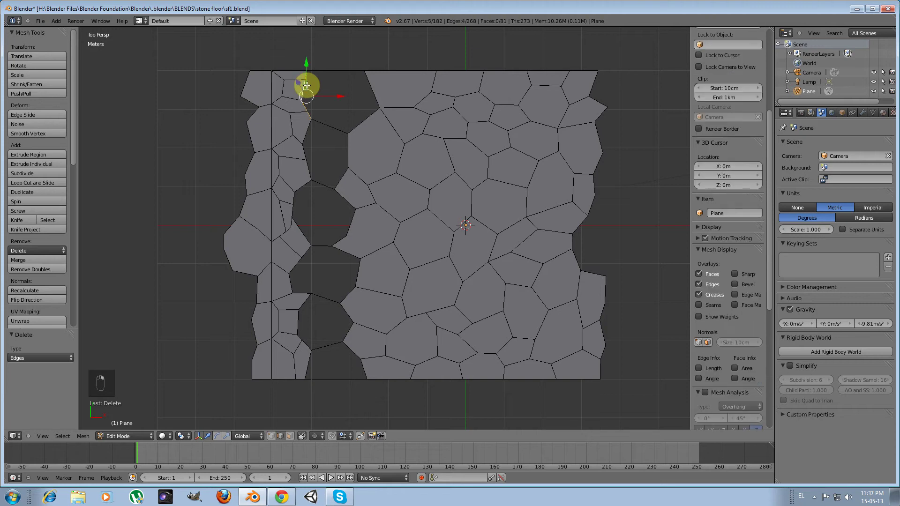
pyautogui.keyDown('shift'); pyautogui.rightClick(356, 121); pyautogui.keyUp('shift')
pyautogui.keyDown('shift'); pyautogui.rightClick(365, 92); pyautogui.keyUp('shift')
pyautogui.keyDown('shift'); pyautogui.rightClick(346, 72); pyautogui.keyUp('shift')
pyautogui.keyDown('shift'); pyautogui.rightClick(310, 71); pyautogui.keyUp('shift')
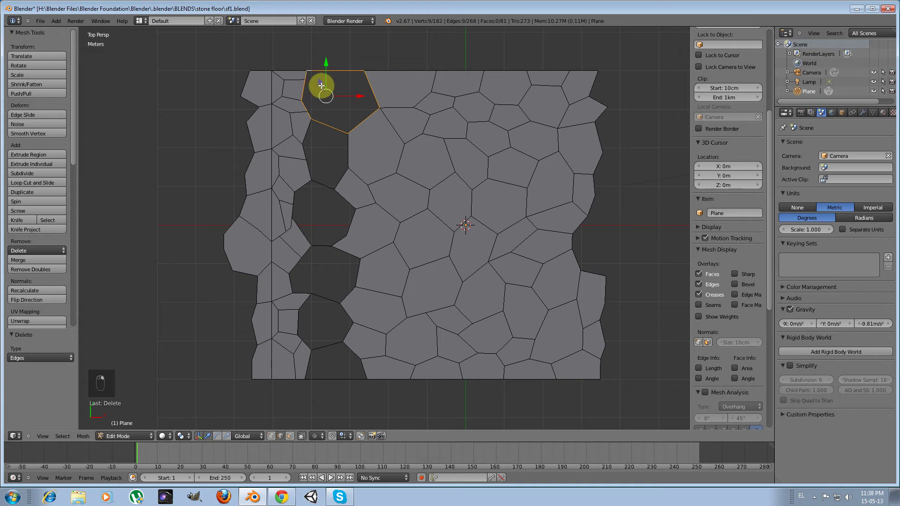
pyautogui.press('f')
pyautogui.scroll(2, 312, 127)
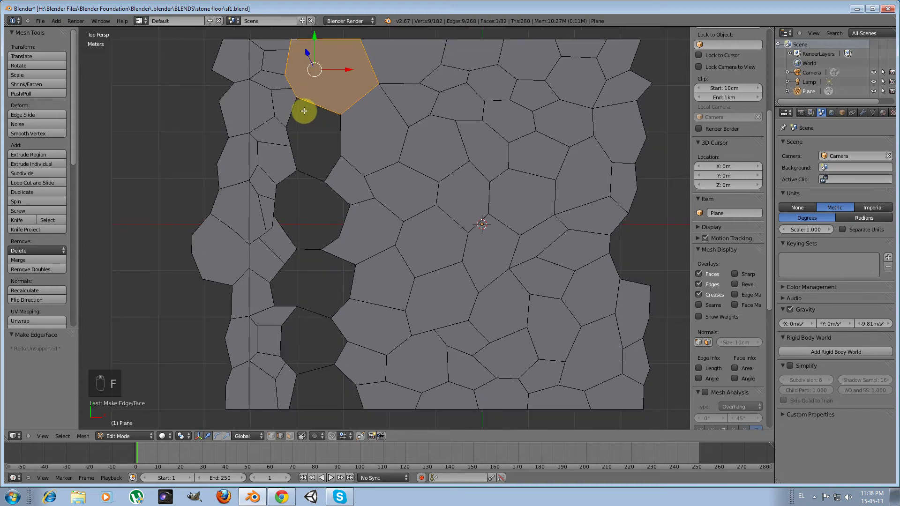
# - Select the edge loop around the second hole from the top and fill it with a face
pyautogui.keyDown('shift'); pyautogui.moveTo(318, 118); pyautogui.dragTo(344, 141, button='middle'); pyautogui.keyUp('shift')
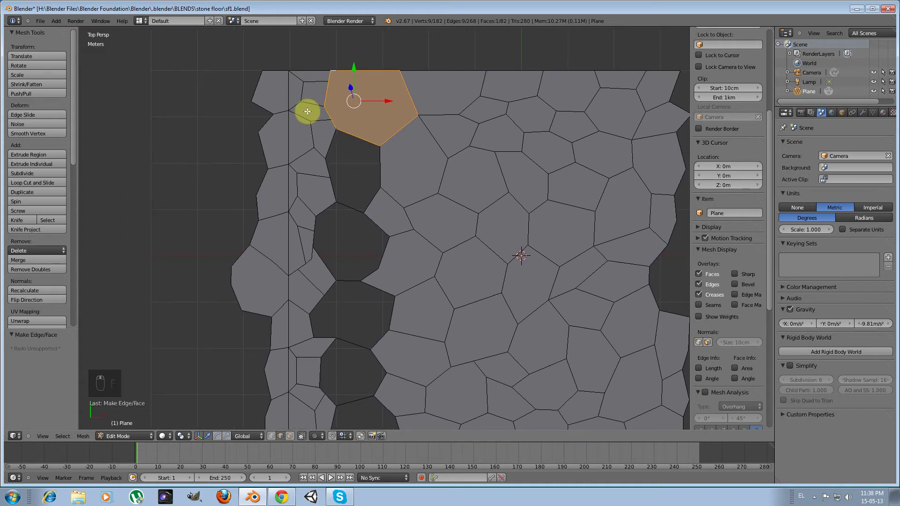
pyautogui.keyDown('alt'); pyautogui.rightClick(336, 143); pyautogui.keyUp('alt')
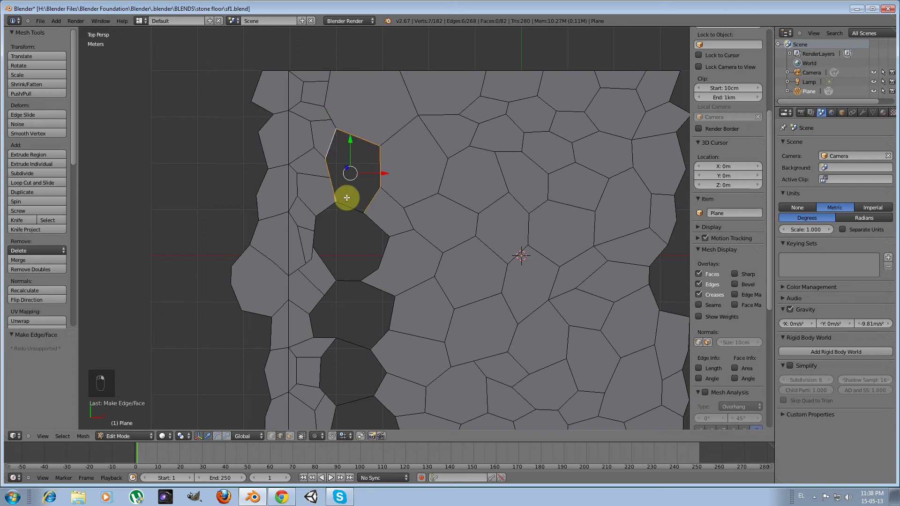
pyautogui.rightClick(332, 154)
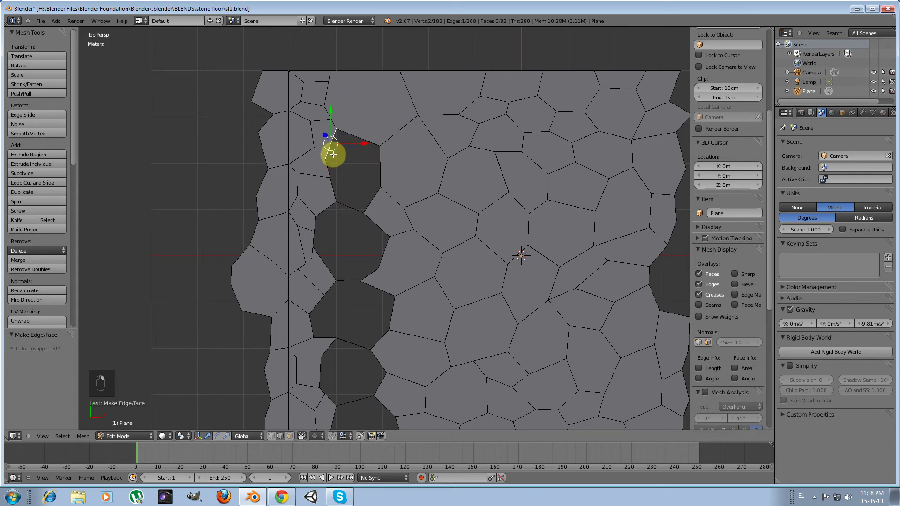
pyautogui.keyDown('alt'); pyautogui.rightClick(332, 154); pyautogui.keyUp('alt')
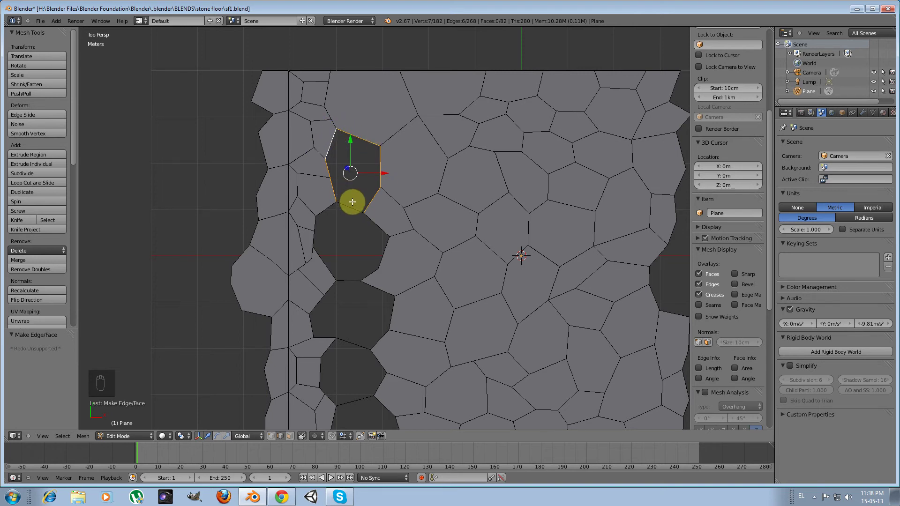
pyautogui.press('f')
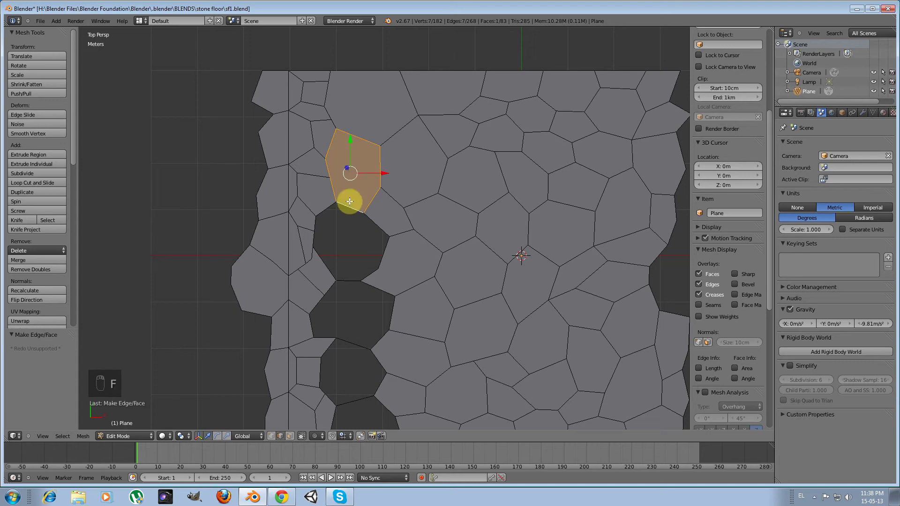
# - Complete the border selection around the third hole, including its lower edges, and fill it with a face
pyautogui.rightClick(364, 223)
pyautogui.keyDown('alt'); pyautogui.rightClick(364, 223); pyautogui.keyUp('alt')
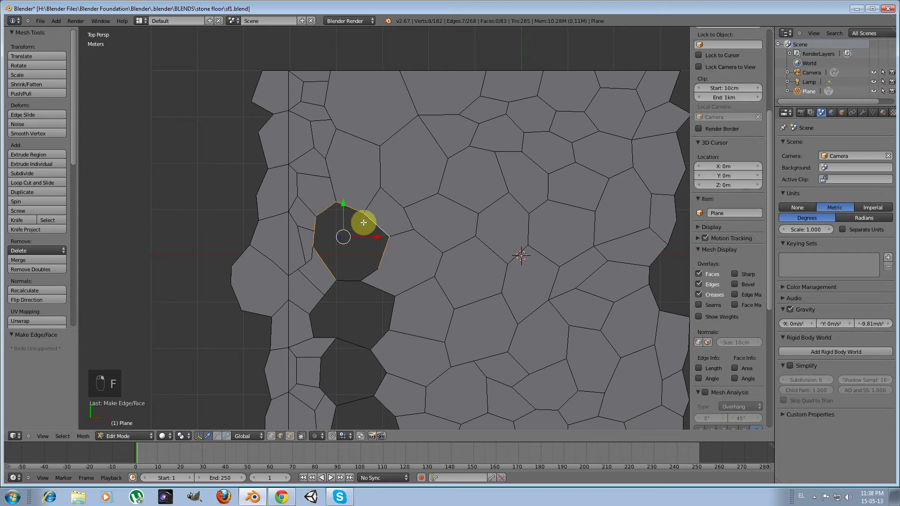
pyautogui.keyDown('shift'); pyautogui.rightClick(346, 276); pyautogui.keyUp('shift')
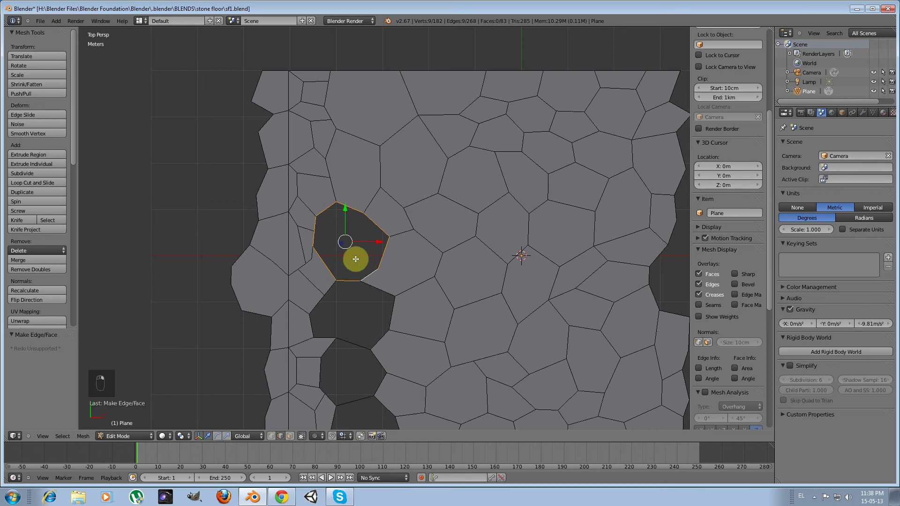
pyautogui.press('f')
# - Select the full border of the fourth hole and fill it with a single face
pyautogui.keyDown('shift'); pyautogui.moveTo(346, 286); pyautogui.dragTo(323, 192, button='middle'); pyautogui.keyUp('shift')
pyautogui.rightClick(352, 197)
pyautogui.keyDown('alt'); pyautogui.rightClick(352, 197); pyautogui.keyUp('alt')
pyautogui.keyDown('shift'); pyautogui.rightClick(330, 244); pyautogui.keyUp('shift')
pyautogui.press('f')
# - Fill the last two holes, including the one on the floor's lower edge, each with a single face
pyautogui.keyDown('alt'); pyautogui.rightClick(328, 253); pyautogui.keyUp('alt')
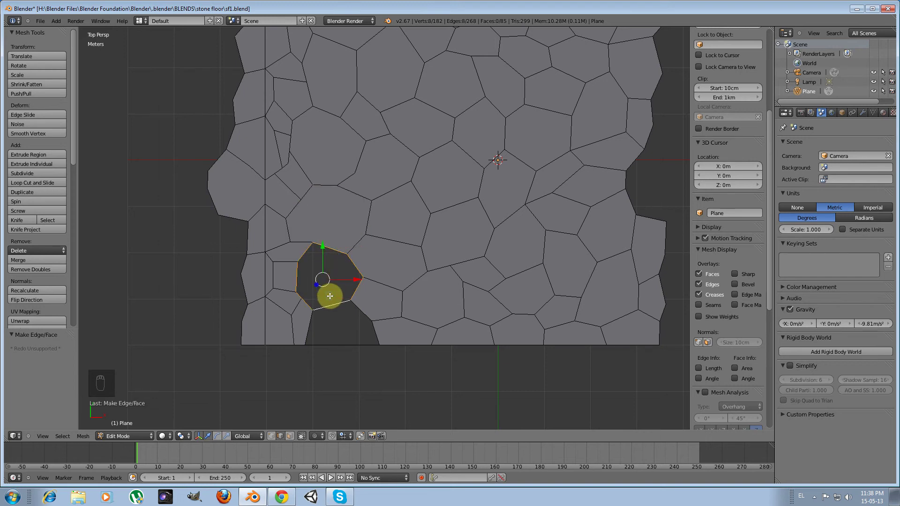
pyautogui.press('f')
pyautogui.keyDown('alt'); pyautogui.rightClick(333, 312); pyautogui.keyUp('alt')
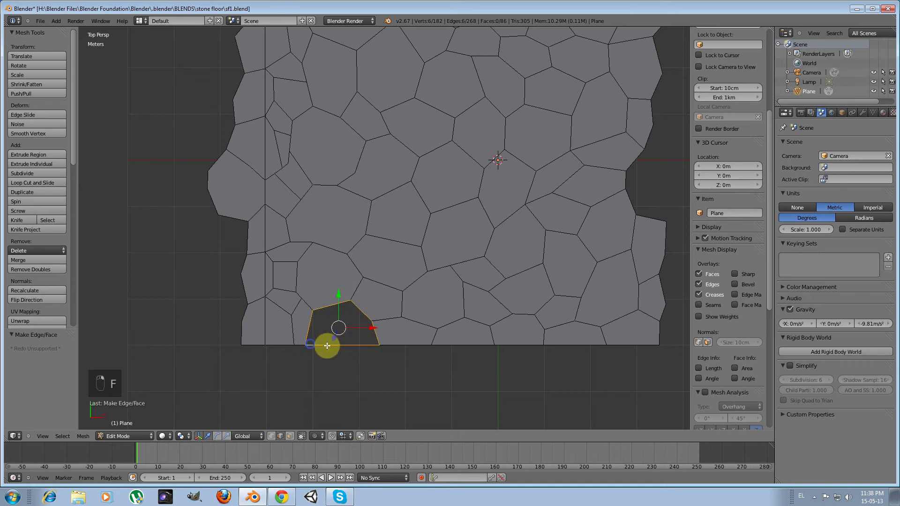
pyautogui.press('f')
pyautogui.scroll(-3, 314, 291)
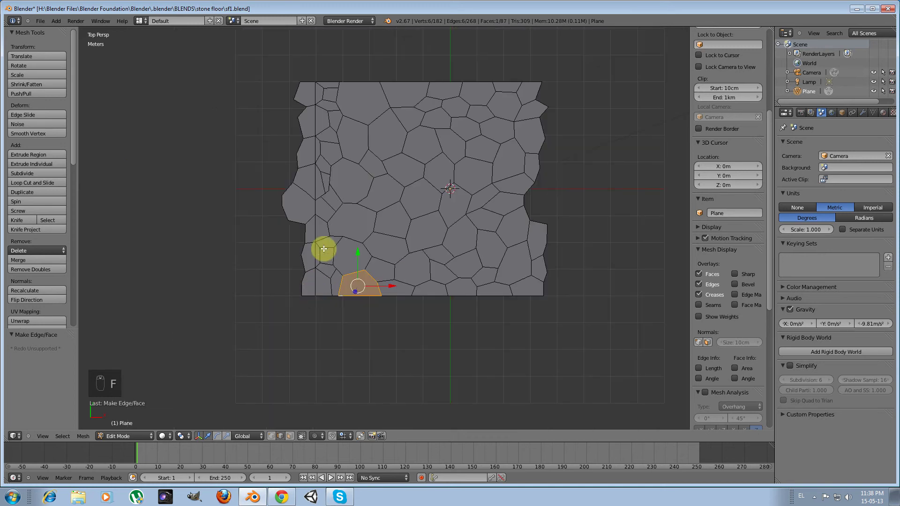
# - Knife-cut the large stone on the floor's upper edge from its lowest corner up to the border
pyautogui.press('a')
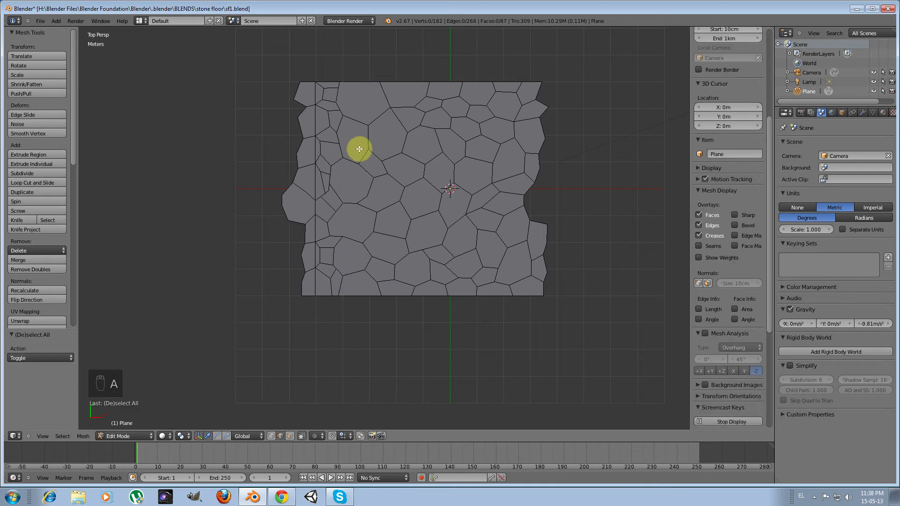
pyautogui.keyDown('shift'); pyautogui.moveTo(349, 121); pyautogui.dragTo(384, 195, button='middle'); pyautogui.keyUp('shift')
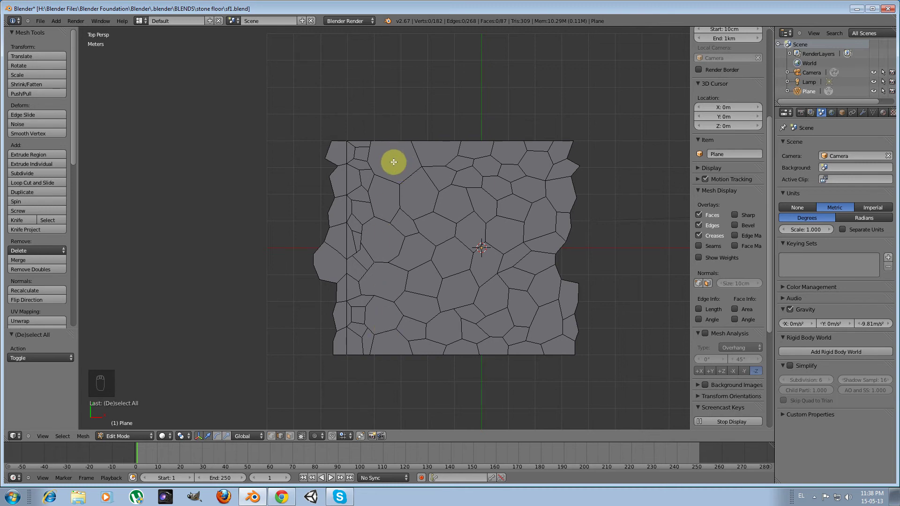
pyautogui.press('k')
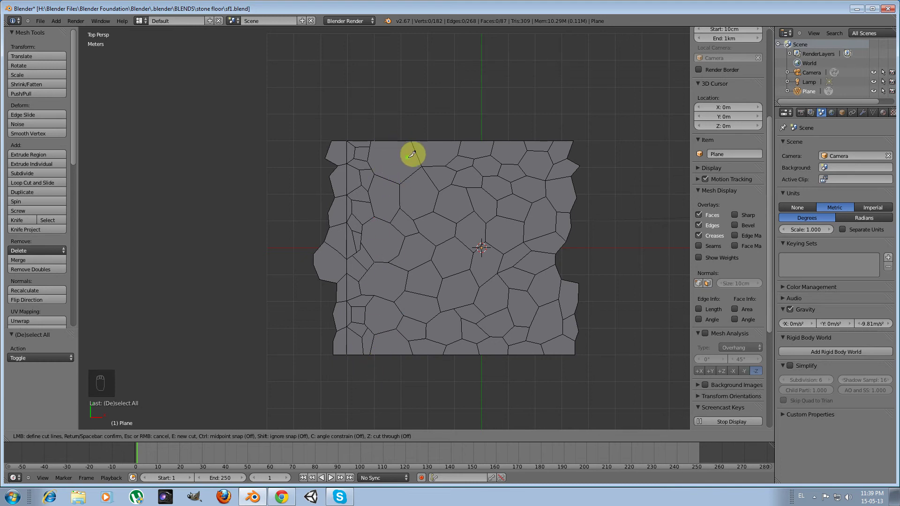
pyautogui.click(400, 183)
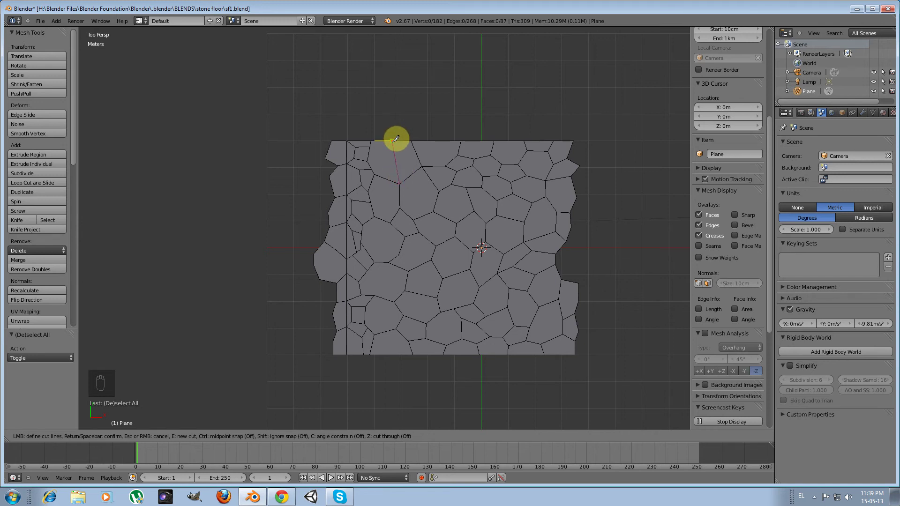
pyautogui.click(395, 139)
pyautogui.press('Return')
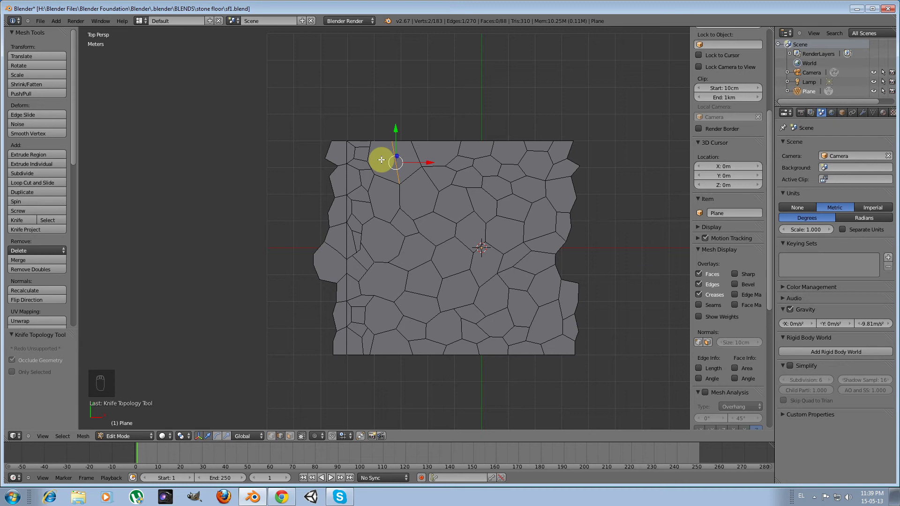
# - Knife-cut the left half of that split stone crosswise, from its left side to the new cut
pyautogui.press('k')
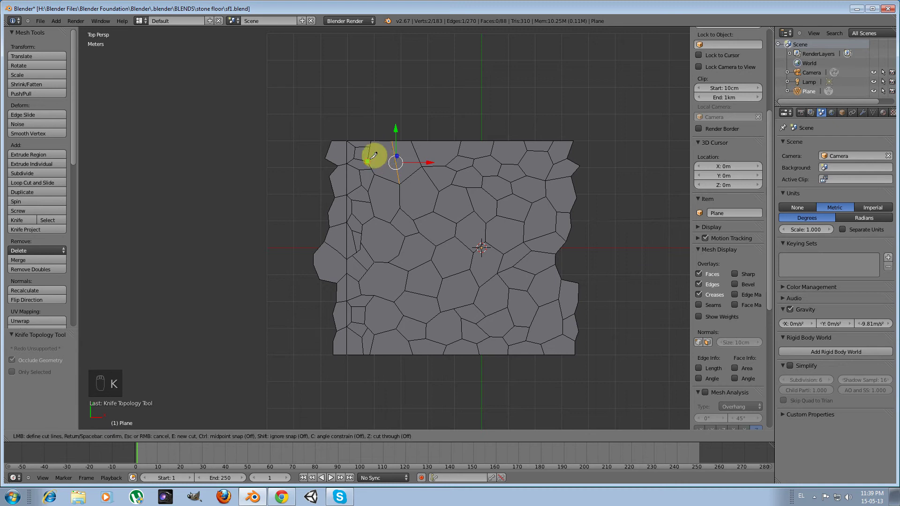
pyautogui.click(371, 158)
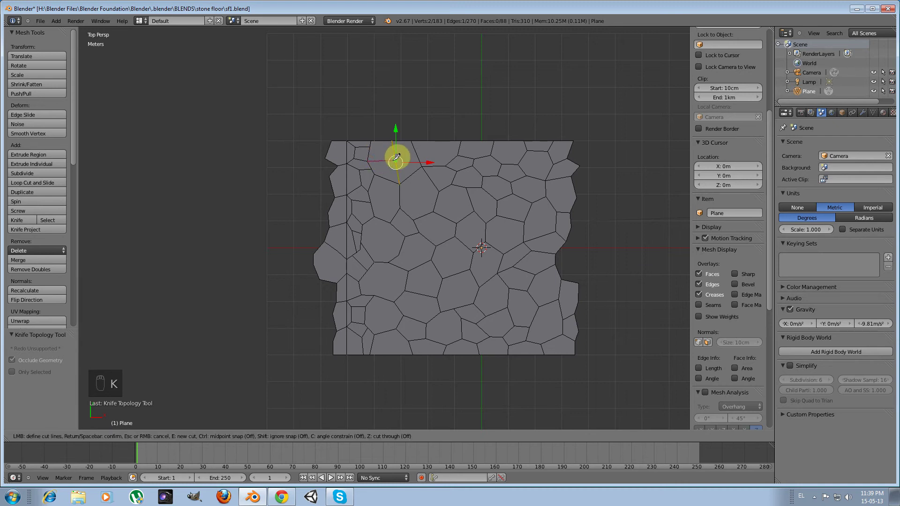
pyautogui.click(394, 157)
pyautogui.press('Return')
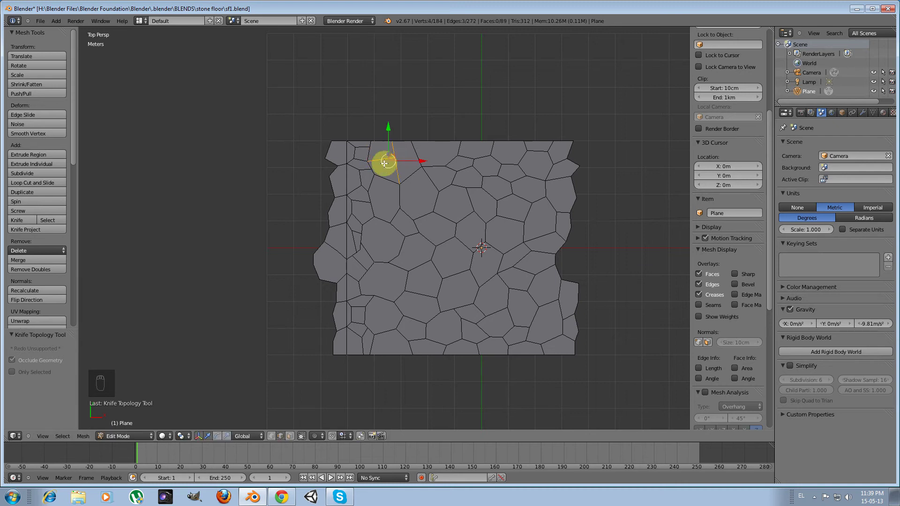
# - Knife-cut the stone directly below diagonally, from its lower right corner to its left side
pyautogui.scroll(1, 367, 207)
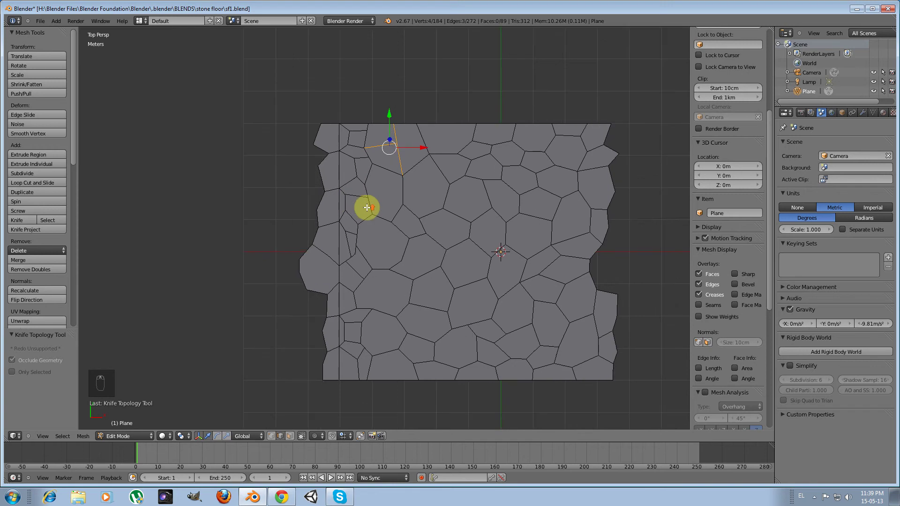
pyautogui.press('k')
pyautogui.click(405, 200)
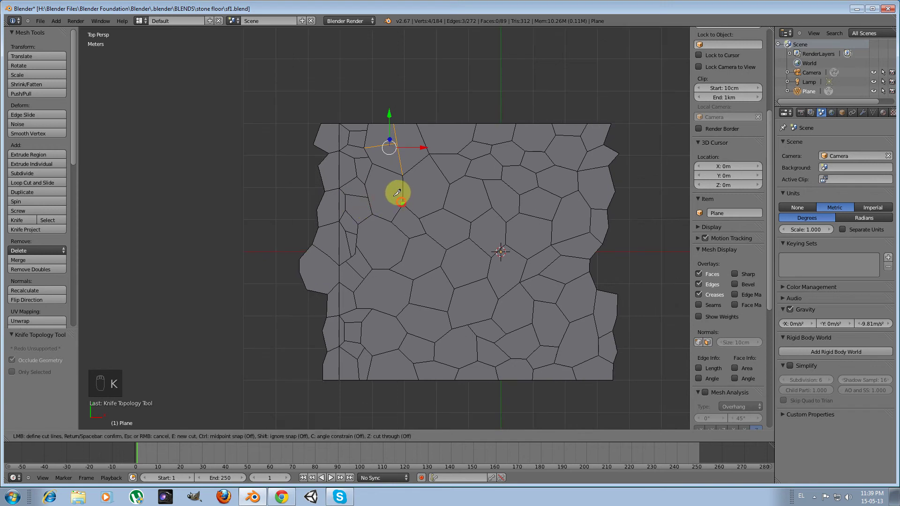
pyautogui.click(372, 181)
pyautogui.press('Return')
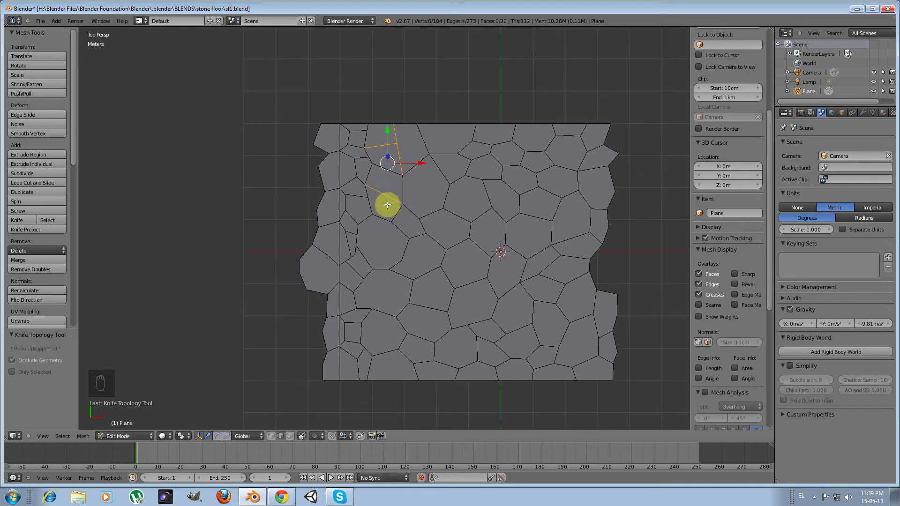
# - Knife-cut two more large stones near the left seam, one crosswise and the one below it diagonally between opposite corners
pyautogui.press('k')
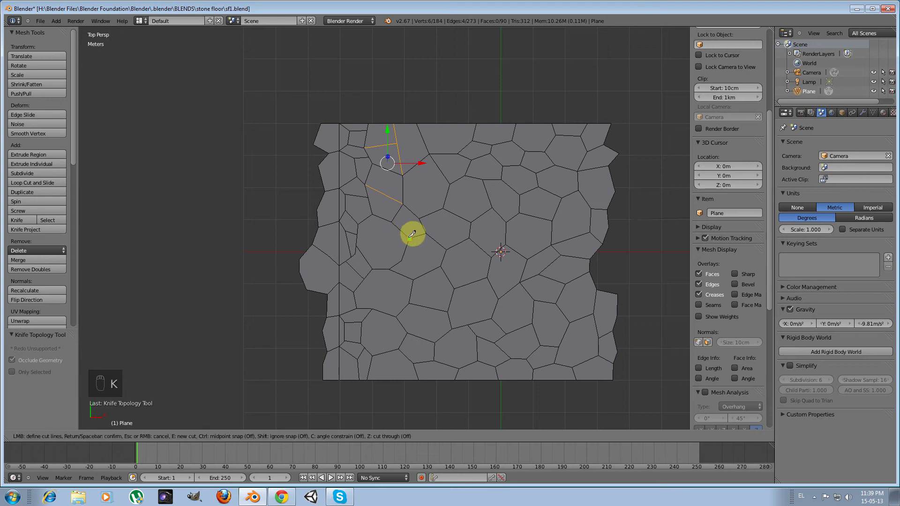
pyautogui.click(409, 239)
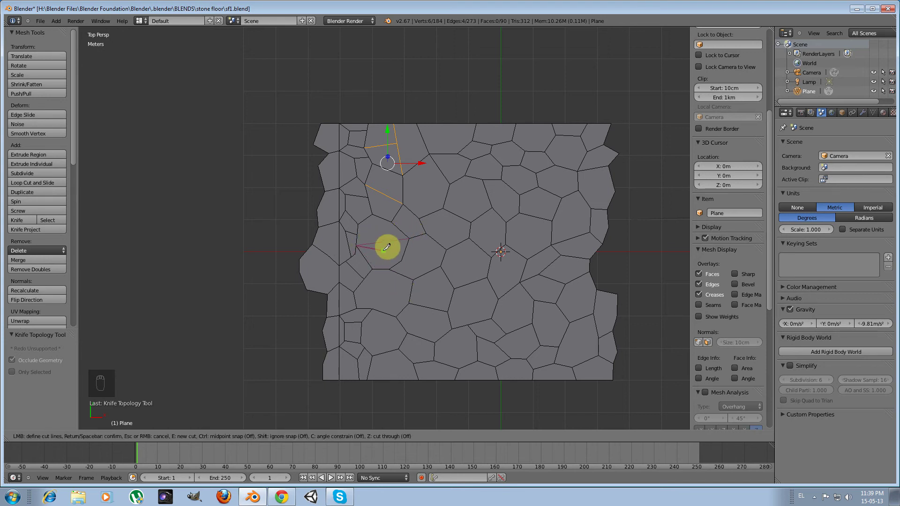
pyautogui.click(395, 315)
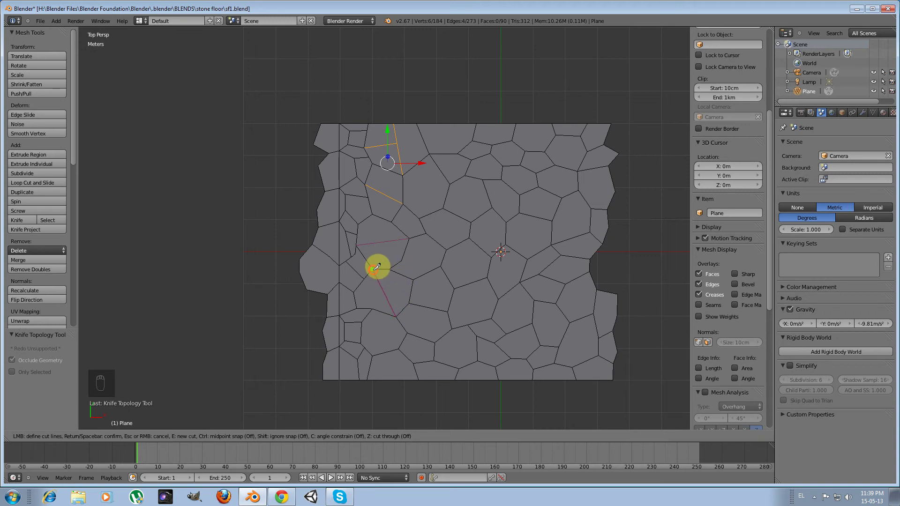
pyautogui.click(373, 270)
pyautogui.press('e')
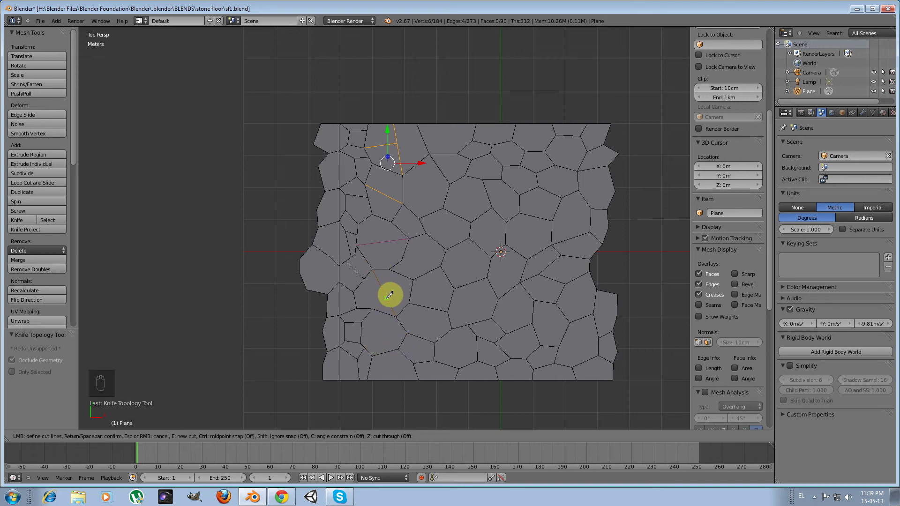
pyautogui.press('Return')
# - Select all edges of the straight vertical seam along the floor's left side and delete them as edges
pyautogui.press('a')
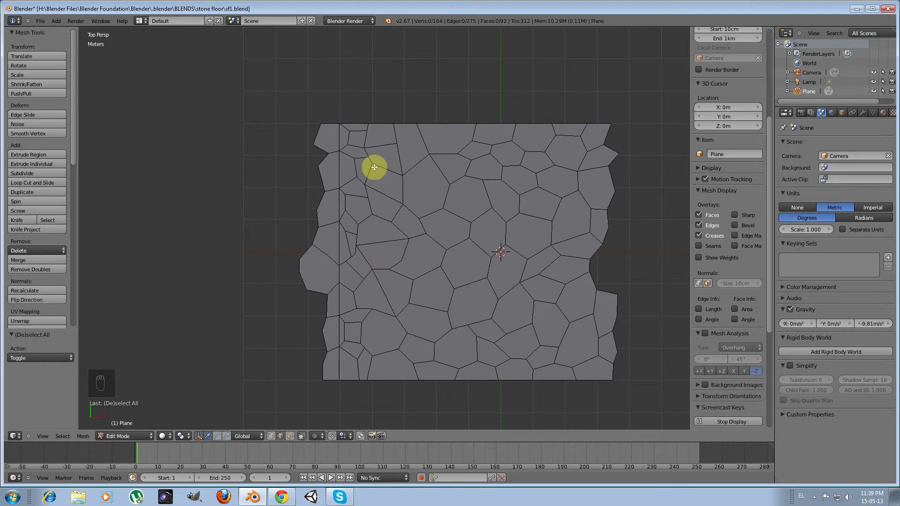
pyautogui.rightClick(337, 137)
pyautogui.keyDown('shift'); pyautogui.rightClick(336, 165); pyautogui.keyUp('shift')
pyautogui.keyDown('shift'); pyautogui.rightClick(336, 161); pyautogui.keyUp('shift')
pyautogui.keyDown('shift'); pyautogui.rightClick(336, 166); pyautogui.keyUp('shift')
pyautogui.keyDown('shift'); pyautogui.rightClick(337, 202); pyautogui.keyUp('shift')
pyautogui.keyDown('shift'); pyautogui.rightClick(334, 237); pyautogui.keyUp('shift')
pyautogui.keyDown('shift'); pyautogui.rightClick(337, 271); pyautogui.keyUp('shift')
pyautogui.keyDown('shift'); pyautogui.rightClick(336, 300); pyautogui.keyUp('shift')
pyautogui.keyDown('shift'); pyautogui.rightClick(335, 331); pyautogui.keyUp('shift')
pyautogui.keyDown('shift'); pyautogui.rightClick(335, 364); pyautogui.keyUp('shift')
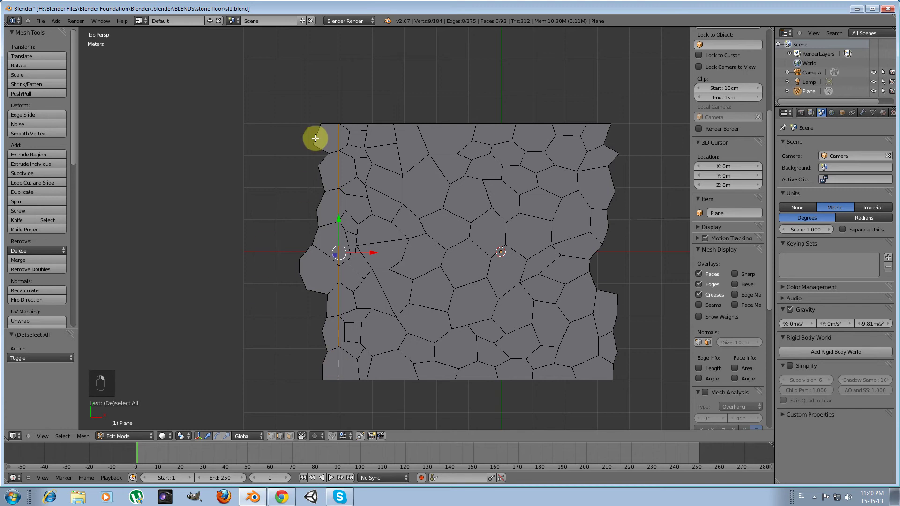
pyautogui.press('x')
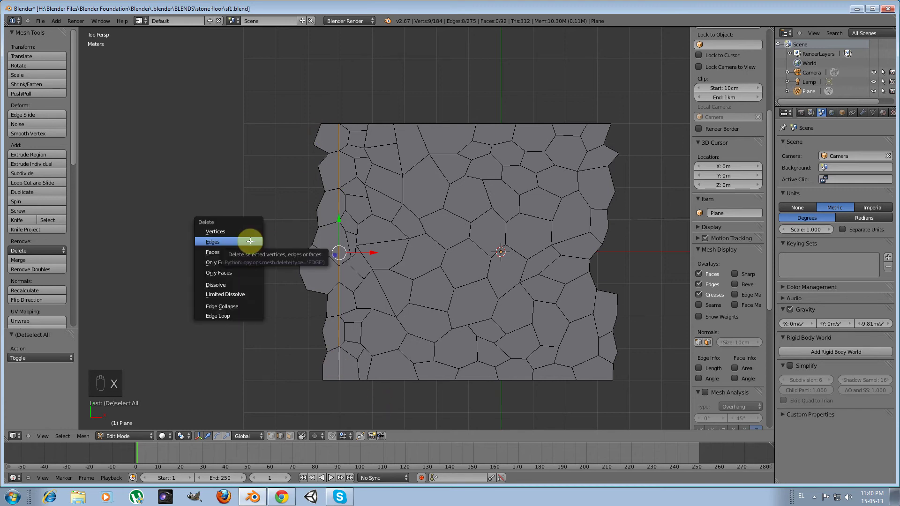
pyautogui.click(250, 242)
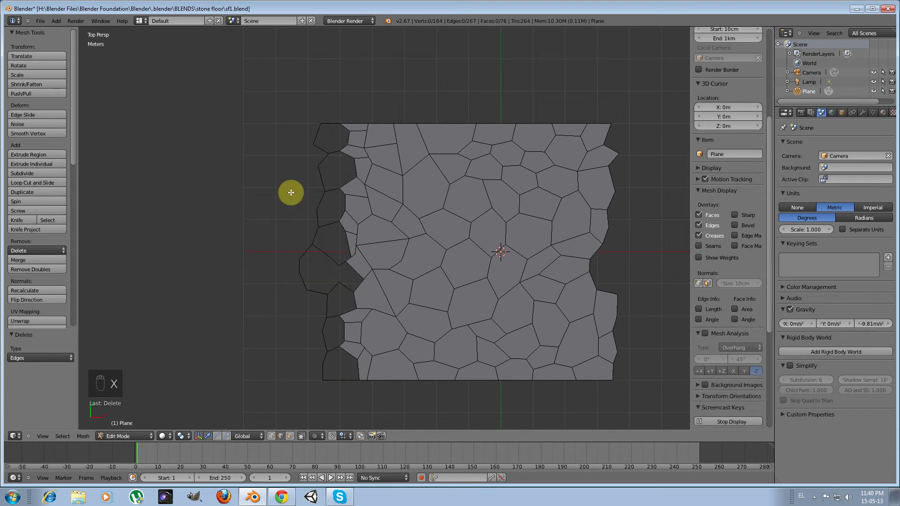
pyautogui.rightClick(349, 135)
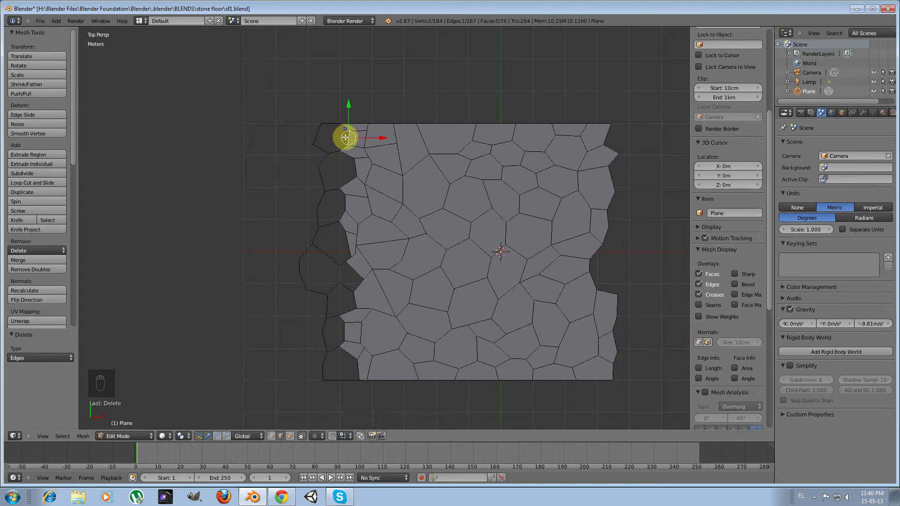
pyautogui.keyDown('alt'); pyautogui.keyDown('shift'); pyautogui.rightClick(346, 138); pyautogui.keyUp('shift'); pyautogui.keyUp('alt')
pyautogui.keyDown('alt'); pyautogui.keyDown('shift'); pyautogui.rightClick(346, 139); pyautogui.keyUp('shift'); pyautogui.keyUp('alt')
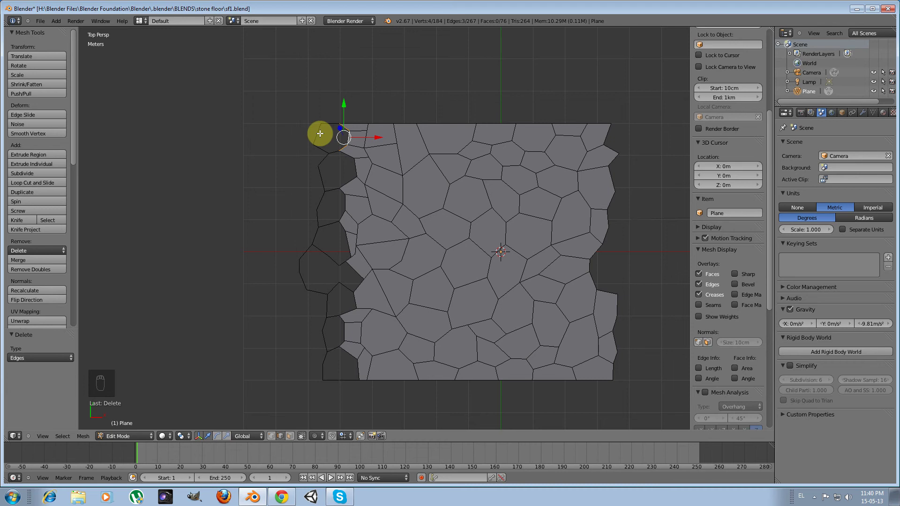
pyautogui.keyDown('alt'); pyautogui.keyDown('shift'); pyautogui.rightClick(321, 133); pyautogui.keyUp('shift'); pyautogui.keyUp('alt')
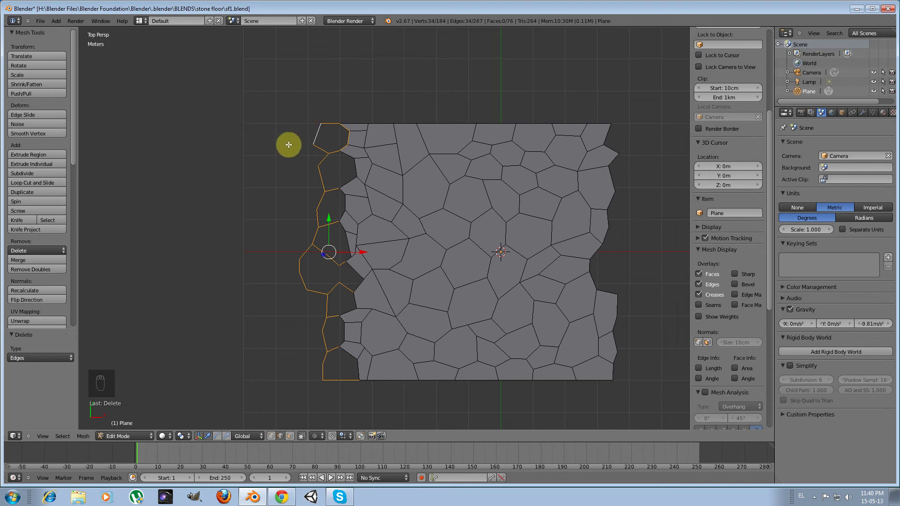
# - Select the border edges of the topmost hole on the left side one by one and fill it with a face
pyautogui.rightClick(342, 133)
pyautogui.keyDown('alt'); pyautogui.keyDown('shift'); pyautogui.rightClick(343, 135); pyautogui.keyUp('shift'); pyautogui.keyUp('alt')
pyautogui.keyDown('shift'); pyautogui.rightClick(346, 138); pyautogui.keyUp('shift')
pyautogui.keyDown('shift'); pyautogui.rightClick(339, 126); pyautogui.keyUp('shift')
pyautogui.keyDown('shift'); pyautogui.rightClick(331, 125); pyautogui.keyUp('shift')
pyautogui.keyDown('shift'); pyautogui.rightClick(320, 131); pyautogui.keyUp('shift')
pyautogui.keyDown('shift'); pyautogui.rightClick(322, 143); pyautogui.keyUp('shift')
pyautogui.keyDown('shift'); pyautogui.rightClick(341, 142); pyautogui.keyUp('shift')
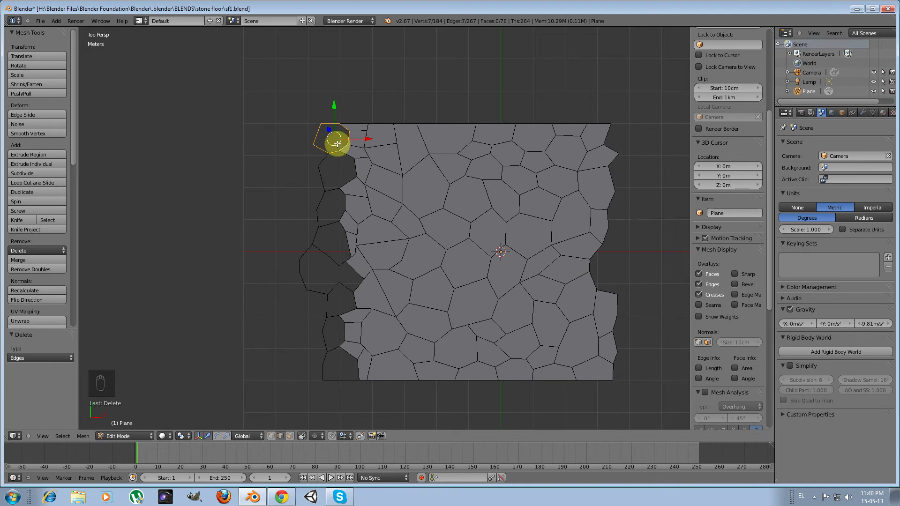
pyautogui.press('f')
# - Select the edges around the second hole from the top on the left side and fill it with a face
pyautogui.rightClick(343, 158)
pyautogui.keyDown('shift'); pyautogui.rightClick(334, 157); pyautogui.keyUp('shift')
pyautogui.keyDown('shift'); pyautogui.rightClick(327, 163); pyautogui.keyUp('shift')
pyautogui.keyDown('shift'); pyautogui.rightClick(324, 175); pyautogui.keyUp('shift')
pyautogui.keyDown('shift'); pyautogui.rightClick(330, 186); pyautogui.keyUp('shift')
pyautogui.keyDown('shift'); pyautogui.rightClick(347, 180); pyautogui.keyUp('shift')
pyautogui.keyDown('shift'); pyautogui.rightClick(353, 168); pyautogui.keyUp('shift')
pyautogui.press('f')
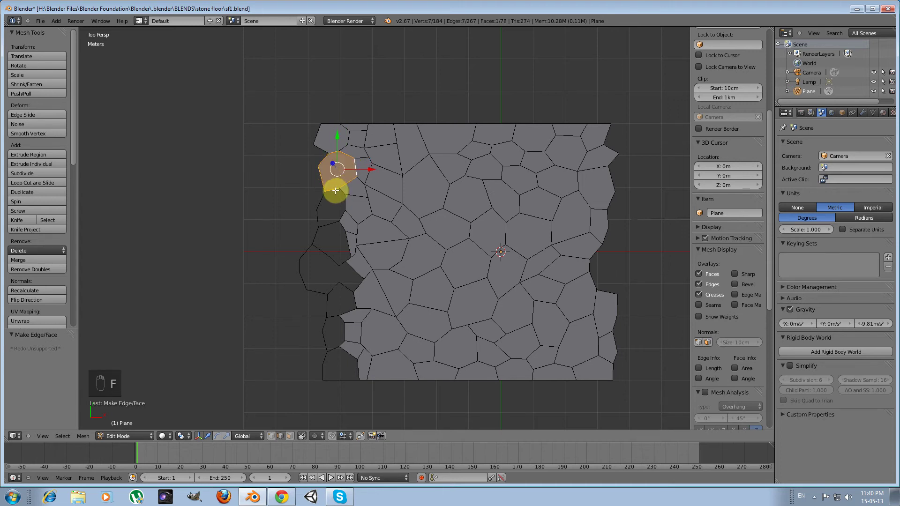
# - Select the edges around the third hole from the top on the left side and fill it with a face
pyautogui.rightClick(334, 191)
pyautogui.keyDown('shift'); pyautogui.rightClick(342, 193); pyautogui.keyUp('shift')
pyautogui.keyDown('shift'); pyautogui.rightClick(341, 201); pyautogui.keyUp('shift')
pyautogui.keyDown('shift'); pyautogui.rightClick(338, 213); pyautogui.keyUp('shift')
pyautogui.keyDown('shift'); pyautogui.rightClick(334, 218); pyautogui.keyUp('shift')
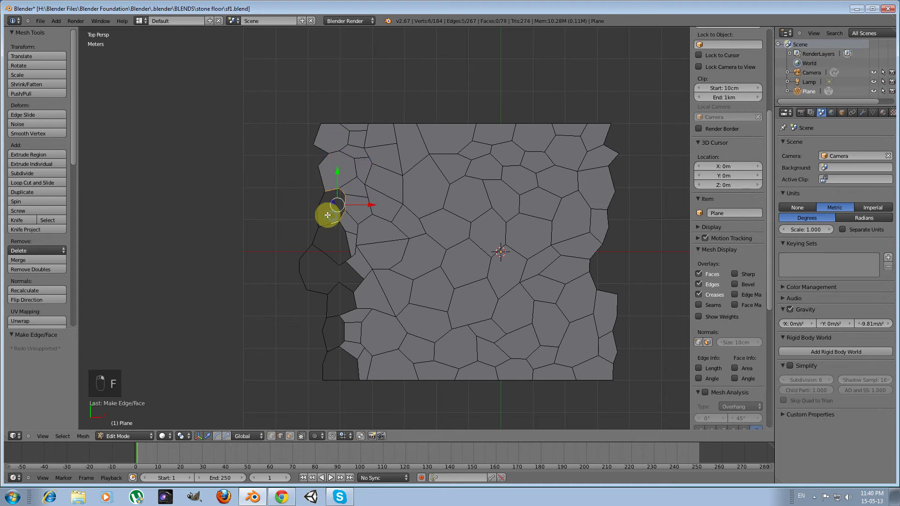
pyautogui.keyDown('shift'); pyautogui.rightClick(319, 216); pyautogui.keyUp('shift')
pyautogui.keyDown('shift'); pyautogui.rightClick(323, 221); pyautogui.keyUp('shift')
pyautogui.keyDown('shift'); pyautogui.rightClick(325, 202); pyautogui.keyUp('shift')
pyautogui.press('f')
# - Select the full border of the fourth hole on the left side, just above the protruding outline, and fill it with a face
pyautogui.rightClick(327, 230)
pyautogui.keyDown('shift'); pyautogui.rightClick(330, 229); pyautogui.keyUp('shift')
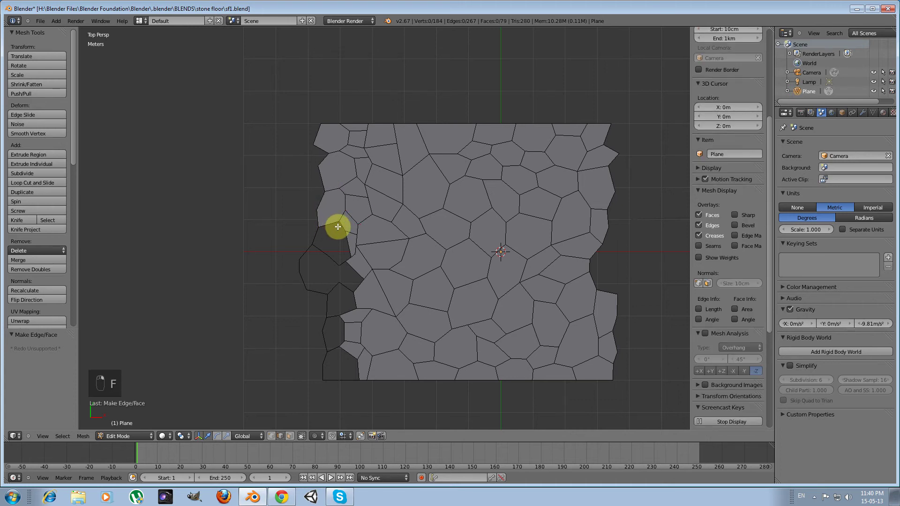
pyautogui.keyDown('shift'); pyautogui.rightClick(331, 226); pyautogui.keyUp('shift')
pyautogui.keyDown('shift'); pyautogui.rightClick(339, 228); pyautogui.keyUp('shift')
pyautogui.keyDown('shift'); pyautogui.rightClick(344, 244); pyautogui.keyUp('shift')
pyautogui.keyDown('shift'); pyautogui.rightClick(344, 256); pyautogui.keyUp('shift')
pyautogui.keyDown('shift'); pyautogui.rightClick(341, 259); pyautogui.keyUp('shift')
pyautogui.keyDown('shift'); pyautogui.rightClick(331, 253); pyautogui.keyUp('shift')
pyautogui.keyDown('shift'); pyautogui.rightClick(318, 244); pyautogui.keyUp('shift')
pyautogui.keyDown('shift'); pyautogui.rightClick(317, 239); pyautogui.keyUp('shift')
pyautogui.keyDown('shift'); pyautogui.rightClick(335, 224); pyautogui.keyUp('shift')
pyautogui.press('f')
# - Select the edges around the small notch right of the protruding outline and fill it with a face, closing its open side
pyautogui.rightClick(350, 269)
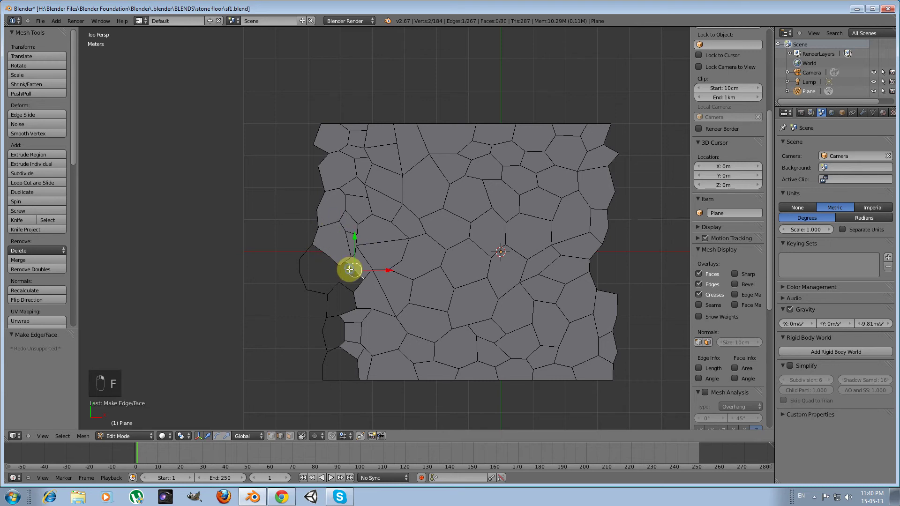
pyautogui.keyDown('shift'); pyautogui.rightClick(356, 282); pyautogui.keyUp('shift')
pyautogui.keyDown('shift'); pyautogui.rightClick(347, 283); pyautogui.keyUp('shift')
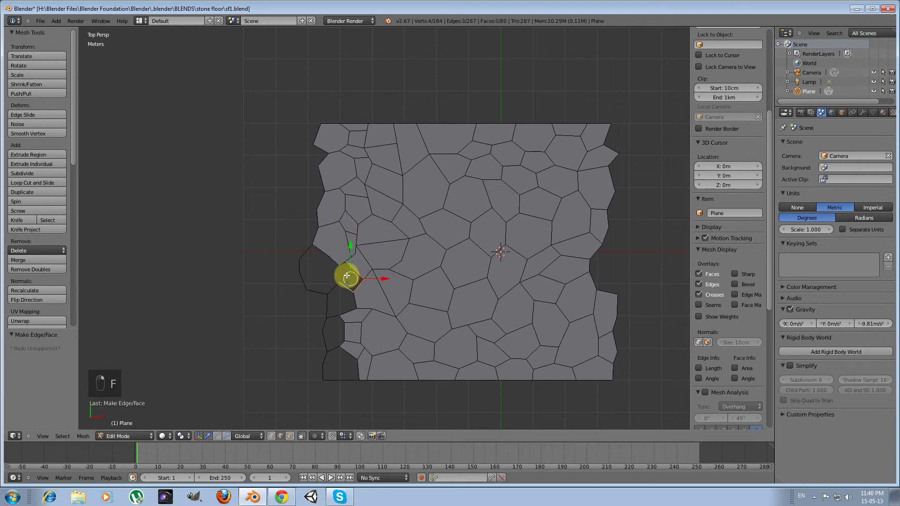
pyautogui.keyDown('shift'); pyautogui.rightClick(343, 273); pyautogui.keyUp('shift')
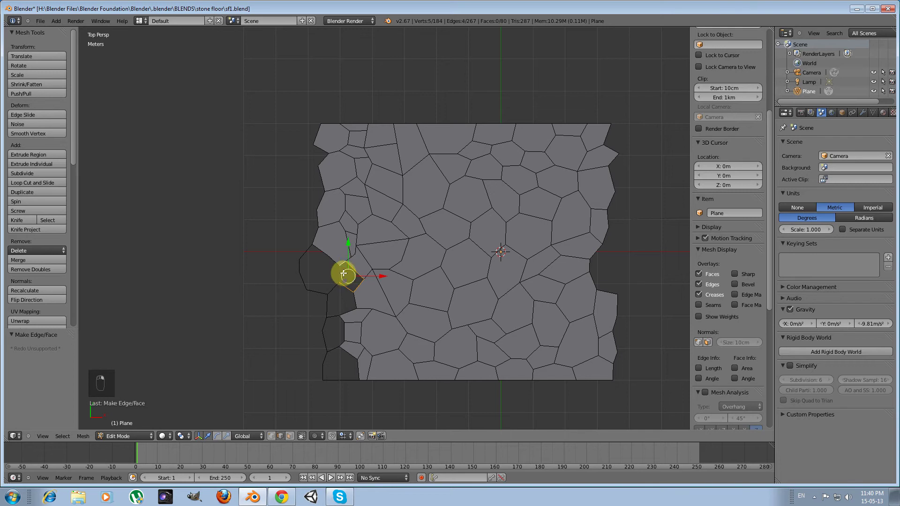
pyautogui.press('f')
# - Select the border of the large protruding hole on the left side and fill it with a face
pyautogui.rightClick(335, 271)
pyautogui.keyDown('shift'); pyautogui.rightClick(335, 271); pyautogui.keyUp('shift')
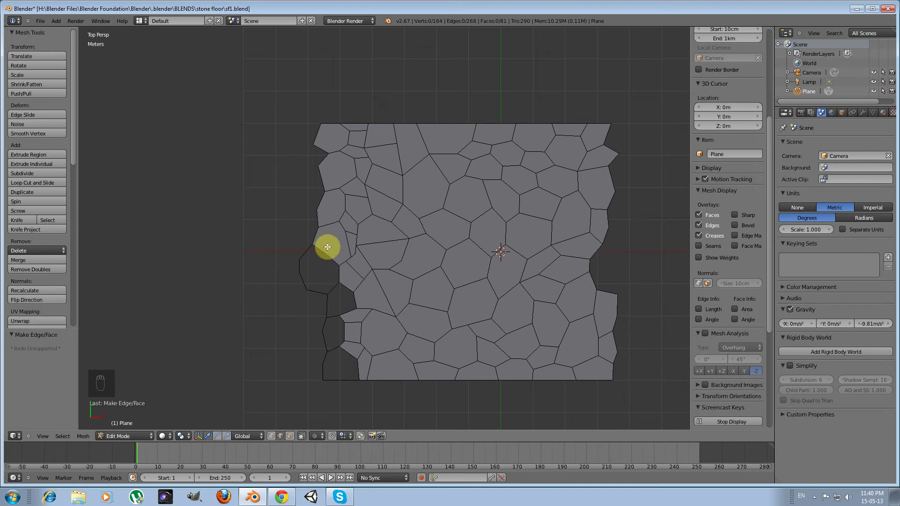
pyautogui.hotkey('alt', 'shift')
pyautogui.keyDown('shift'); pyautogui.rightClick(321, 251); pyautogui.keyUp('shift')
pyautogui.keyDown('shift'); pyautogui.rightClick(311, 252); pyautogui.keyUp('shift')
pyautogui.keyDown('shift'); pyautogui.rightClick(304, 267); pyautogui.keyUp('shift')
pyautogui.keyDown('shift'); pyautogui.rightClick(305, 280); pyautogui.keyUp('shift')
pyautogui.keyDown('shift'); pyautogui.rightClick(315, 287); pyautogui.keyUp('shift')
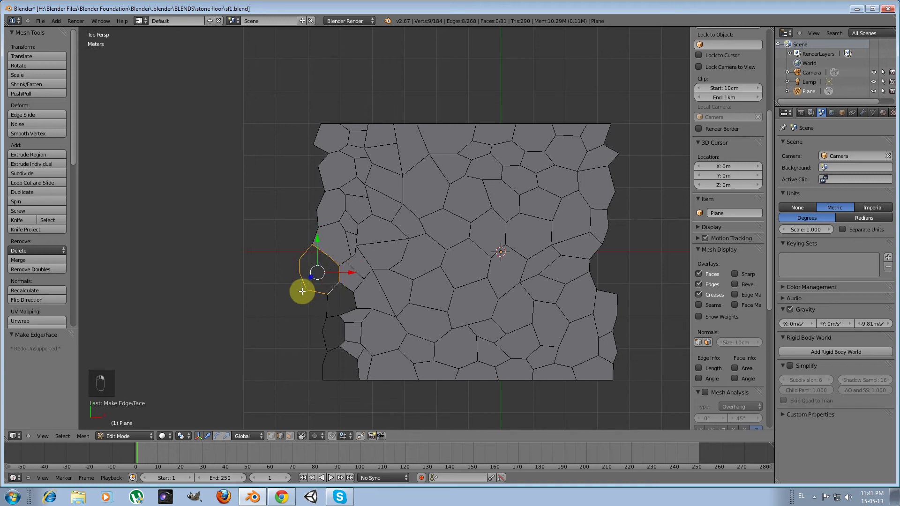
pyautogui.press('f')
# - Select the edges around the hole just below the protruding stone and fill it with a face
pyautogui.rightClick(347, 290)
pyautogui.keyDown('alt'); pyautogui.rightClick(347, 292); pyautogui.keyUp('alt')
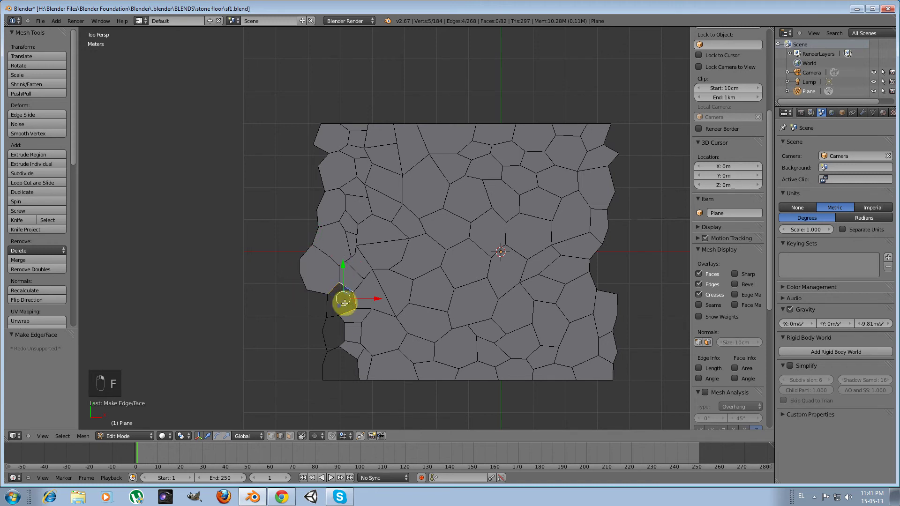
pyautogui.keyDown('shift'); pyautogui.rightClick(334, 312); pyautogui.keyUp('shift')
pyautogui.keyDown('shift'); pyautogui.rightClick(331, 303); pyautogui.keyUp('shift')
pyautogui.press('f')
# - Select the border of the second-lowest hole on the left side and fill it with a face
pyautogui.rightClick(339, 323)
pyautogui.keyDown('alt'); pyautogui.rightClick(338, 322); pyautogui.keyUp('alt')
pyautogui.keyDown('shift'); pyautogui.rightClick(328, 330); pyautogui.keyUp('shift')
pyautogui.keyDown('shift'); pyautogui.rightClick(327, 332); pyautogui.keyUp('shift')
pyautogui.keyDown('shift'); pyautogui.rightClick(332, 343); pyautogui.keyUp('shift')
pyautogui.keyDown('shift'); pyautogui.rightClick(338, 343); pyautogui.keyUp('shift')
pyautogui.keyDown('shift'); pyautogui.rightClick(342, 343); pyautogui.keyUp('shift')
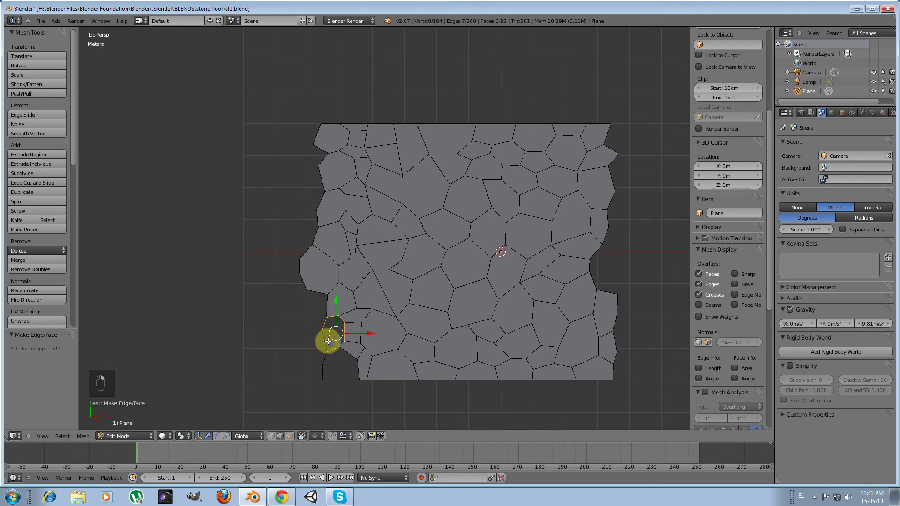
pyautogui.keyDown('shift'); pyautogui.rightClick(327, 341); pyautogui.keyUp('shift')
pyautogui.press('f')
# - Select the border of the last hole in the floor's lower left corner and fill it with a face
pyautogui.rightClick(343, 355)
pyautogui.keyDown('alt'); pyautogui.rightClick(346, 355); pyautogui.keyUp('alt')
pyautogui.keyDown('shift'); pyautogui.rightClick(328, 361); pyautogui.keyUp('shift')
pyautogui.keyDown('shift'); pyautogui.rightClick(327, 369); pyautogui.keyUp('shift')
pyautogui.keyDown('shift'); pyautogui.rightClick(337, 375); pyautogui.keyUp('shift')
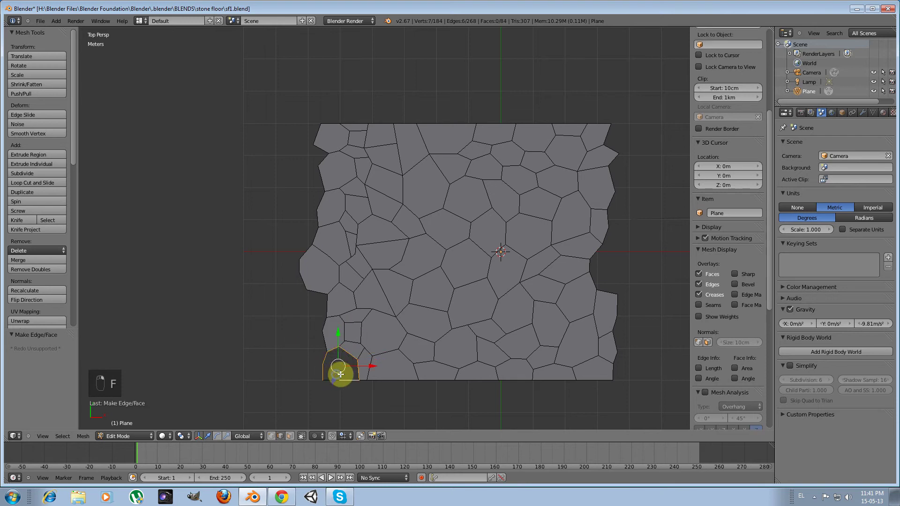
pyautogui.press('f')
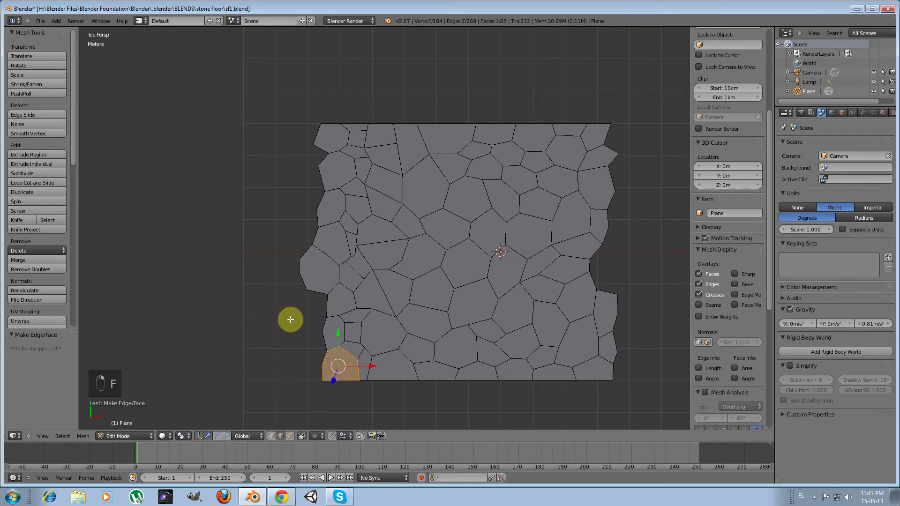
# - Select the whole row of stone faces along the floor's straight upper edge and split it from the mesh
pyautogui.press('a')
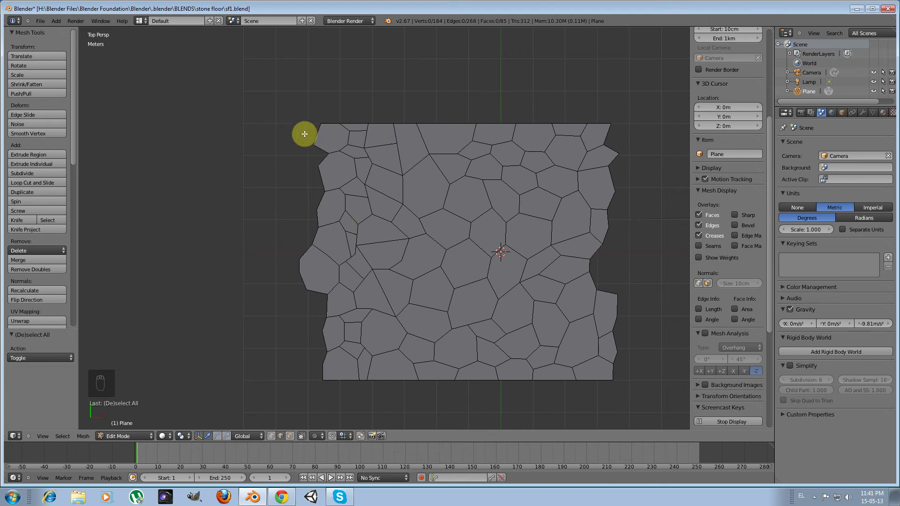
pyautogui.click(291, 436)
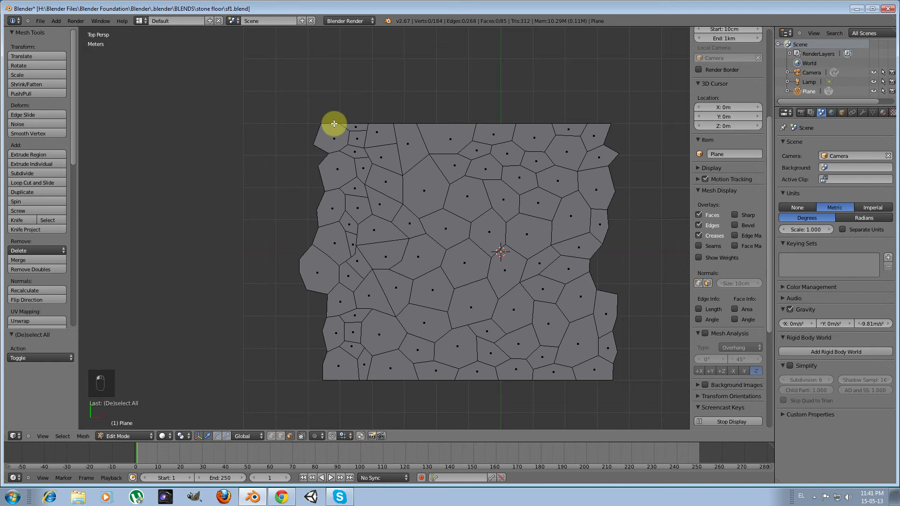
pyautogui.rightClick(328, 135)
pyautogui.keyDown('shift'); pyautogui.rightClick(354, 126); pyautogui.keyUp('shift')
pyautogui.keyDown('shift'); pyautogui.rightClick(379, 137); pyautogui.keyUp('shift')
pyautogui.keyDown('shift'); pyautogui.rightClick(406, 139); pyautogui.keyUp('shift')
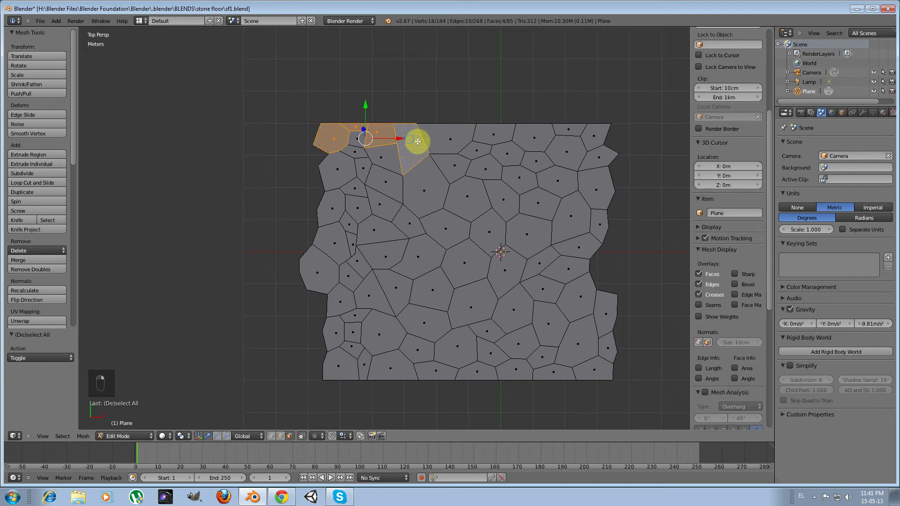
pyautogui.keyDown('shift'); pyautogui.rightClick(429, 137); pyautogui.keyUp('shift')
pyautogui.keyDown('shift'); pyautogui.rightClick(500, 135); pyautogui.keyUp('shift')
pyautogui.keyDown('shift'); pyautogui.rightClick(533, 135); pyautogui.keyUp('shift')
pyautogui.keyDown('shift'); pyautogui.rightClick(566, 130); pyautogui.keyUp('shift')
pyautogui.keyDown('shift'); pyautogui.rightClick(593, 135); pyautogui.keyUp('shift')
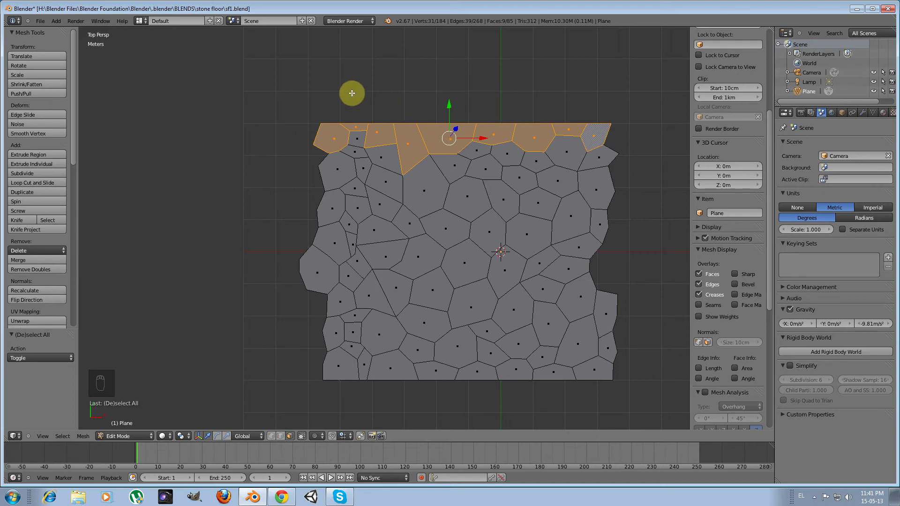
pyautogui.press('y')
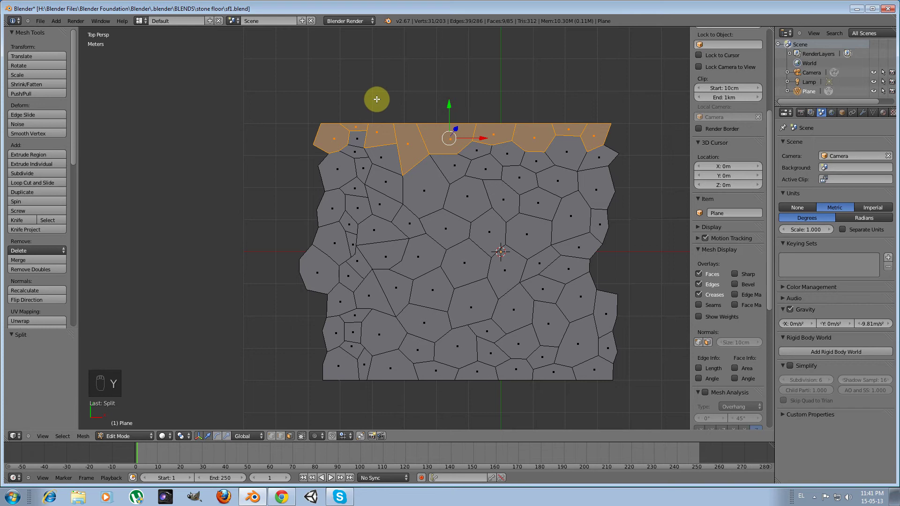
# - Move the split row of stones about -9.022 m along Y, leaving a gap beneath the floor's lower edge
pyautogui.scroll(-2, 371, 123)
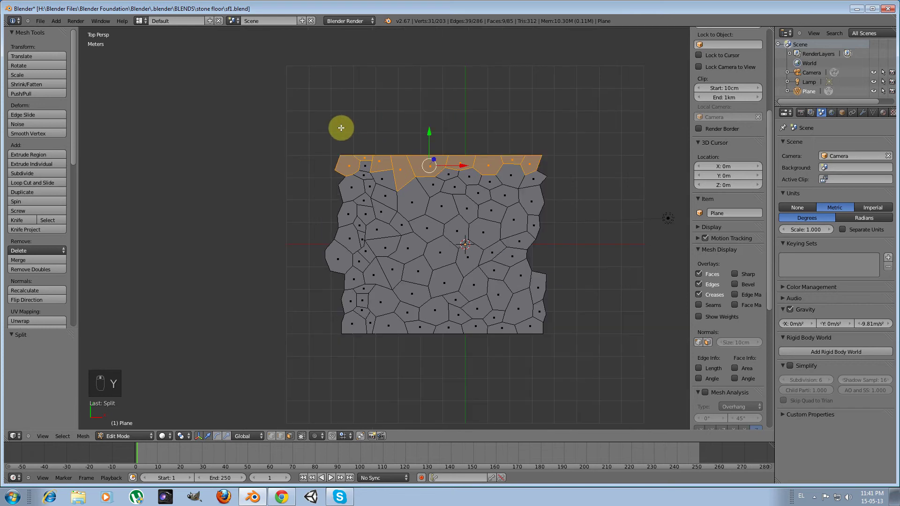
pyautogui.press('g')
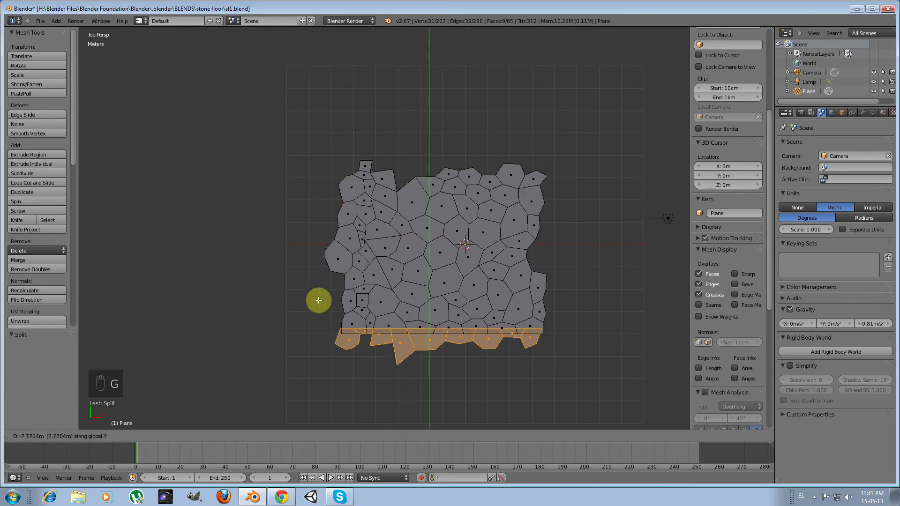
pyautogui.click(329, 329)
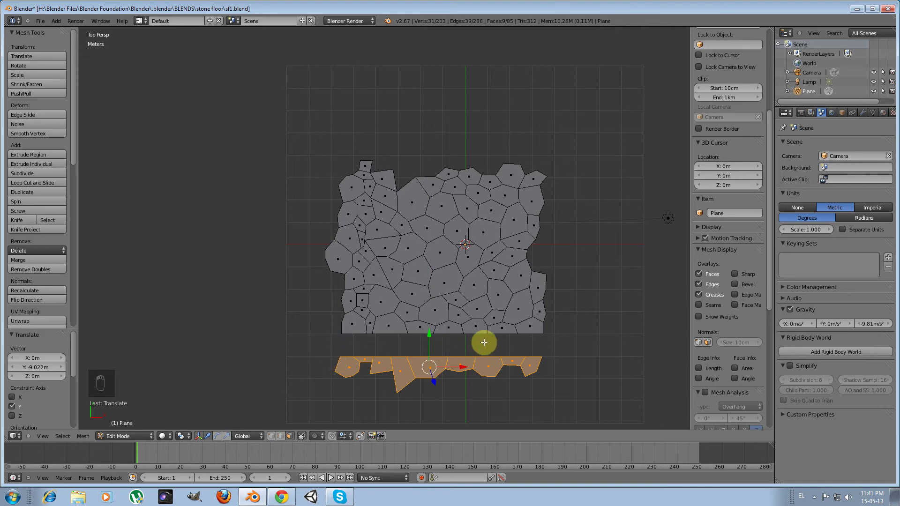
# - Select all straight upper edges of the detached stone row in edge mode, undoing stray selections
pyautogui.scroll(4, 345, 368)
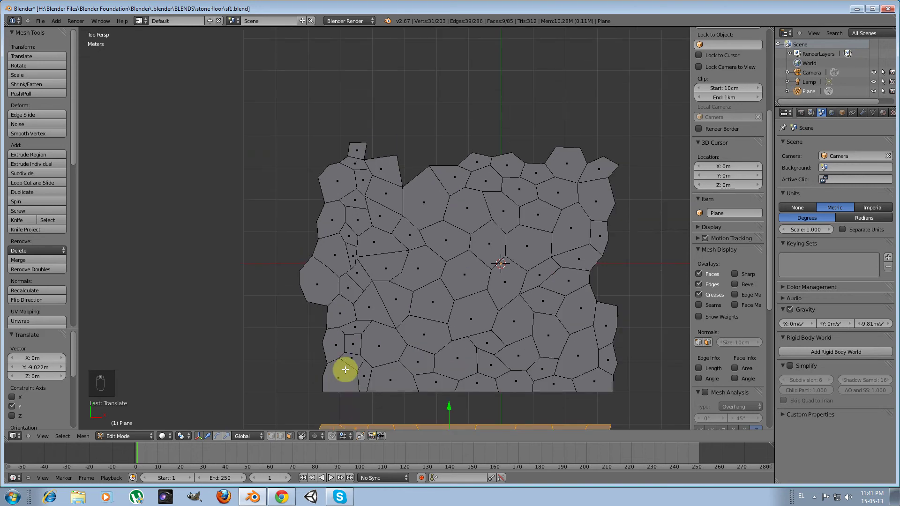
pyautogui.scroll(1, 323, 257)
pyautogui.click(282, 436)
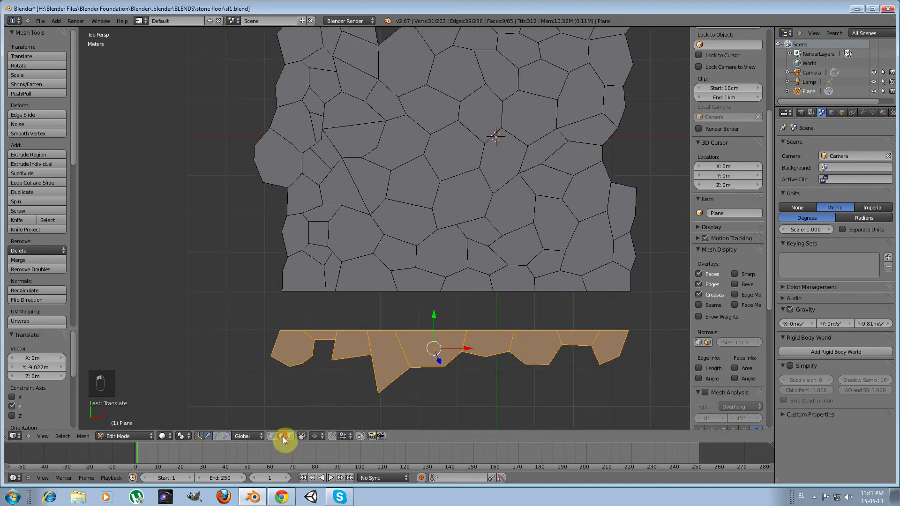
pyautogui.rightClick(356, 327)
pyautogui.keyDown('alt'); pyautogui.rightClick(357, 326); pyautogui.keyUp('alt')
pyautogui.keyDown('shift'); pyautogui.rightClick(324, 327); pyautogui.keyUp('shift')
pyautogui.keyDown('shift'); pyautogui.rightClick(293, 329); pyautogui.keyUp('shift')
pyautogui.keyDown('shift'); pyautogui.rightClick(339, 331); pyautogui.keyUp('shift')
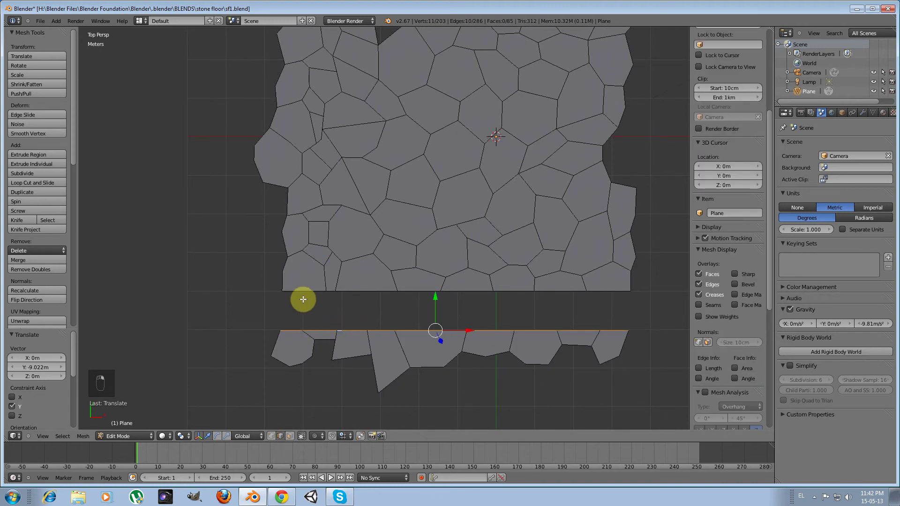
pyautogui.hotkey('ctrl', 'z')
pyautogui.hotkey('ctrl', 'z')
pyautogui.hotkey('ctrl', 'z')
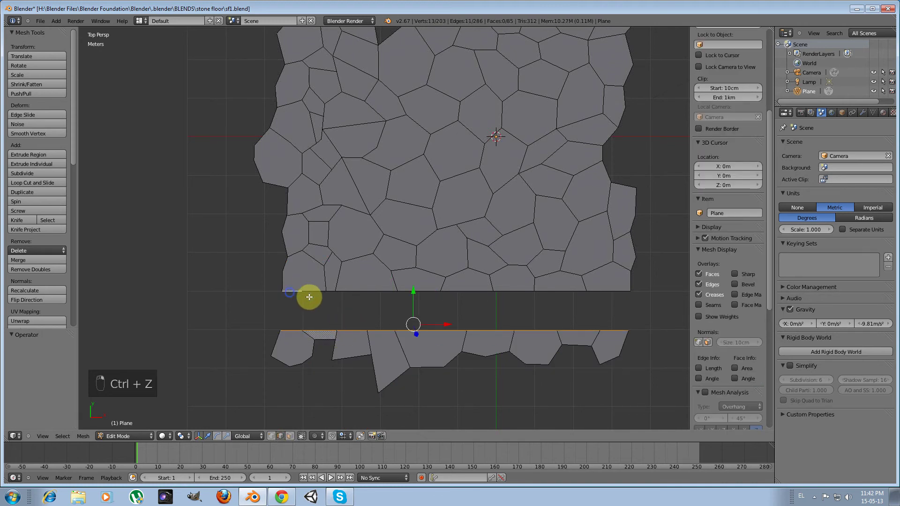
# - Add the remaining straight bottom edges of the floor to the selection and fill the gap to the detached row with a face
pyautogui.keyDown('shift'); pyautogui.rightClick(333, 291); pyautogui.keyUp('shift')
pyautogui.keyDown('shift'); pyautogui.rightClick(364, 293); pyautogui.keyUp('shift')
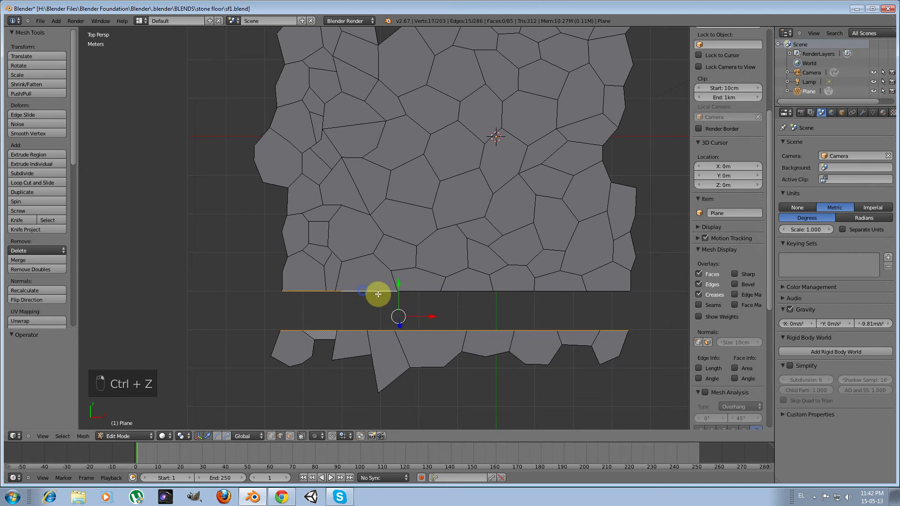
pyautogui.keyDown('shift'); pyautogui.rightClick(419, 293); pyautogui.keyUp('shift')
pyautogui.keyDown('shift'); pyautogui.rightClick(465, 294); pyautogui.keyUp('shift')
pyautogui.keyDown('shift'); pyautogui.rightClick(515, 293); pyautogui.keyUp('shift')
pyautogui.keyDown('shift'); pyautogui.rightClick(557, 296); pyautogui.keyUp('shift')
pyautogui.keyDown('shift'); pyautogui.rightClick(605, 293); pyautogui.keyUp('shift')
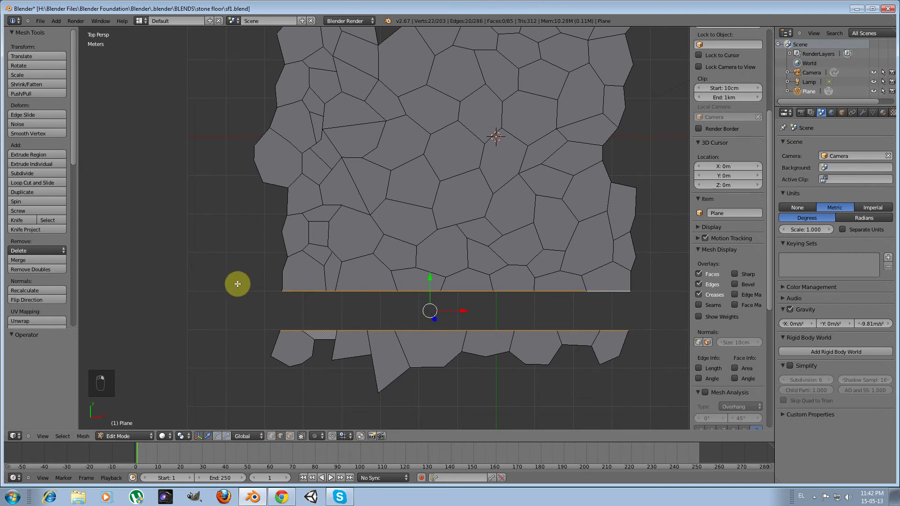
pyautogui.press('f')
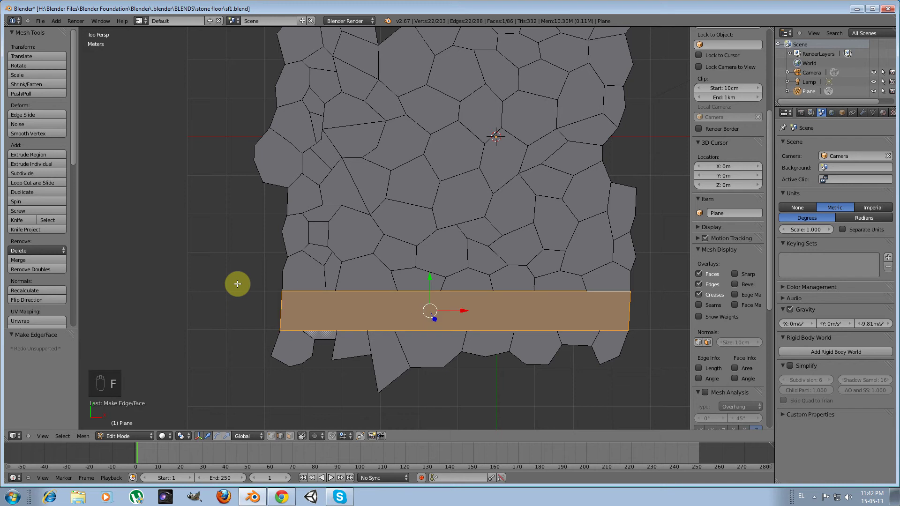
# - Start a knife cut extending the floor's lower-left corner stone into the filler strip, from its right seam to the strip's left border
pyautogui.scroll(4, 261, 334)
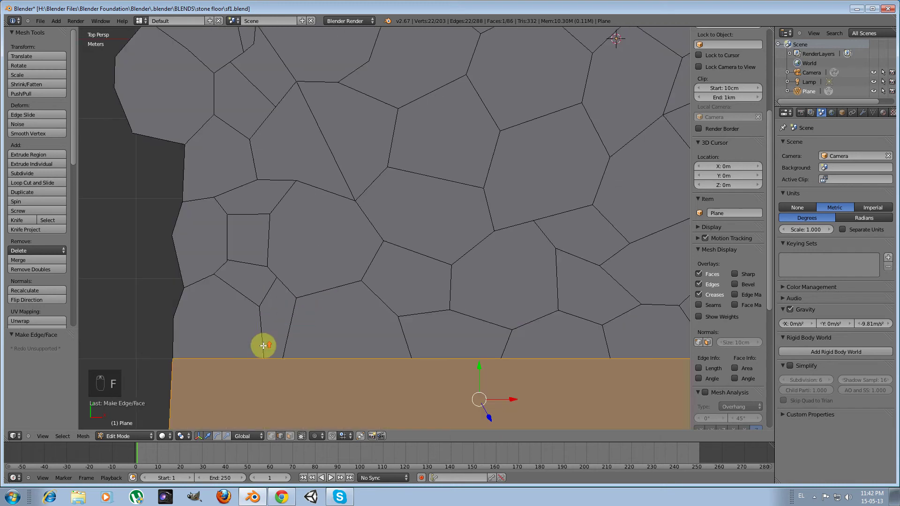
pyautogui.keyDown('shift'); pyautogui.moveTo(243, 327); pyautogui.dragTo(260, 214, button='middle'); pyautogui.keyUp('shift')
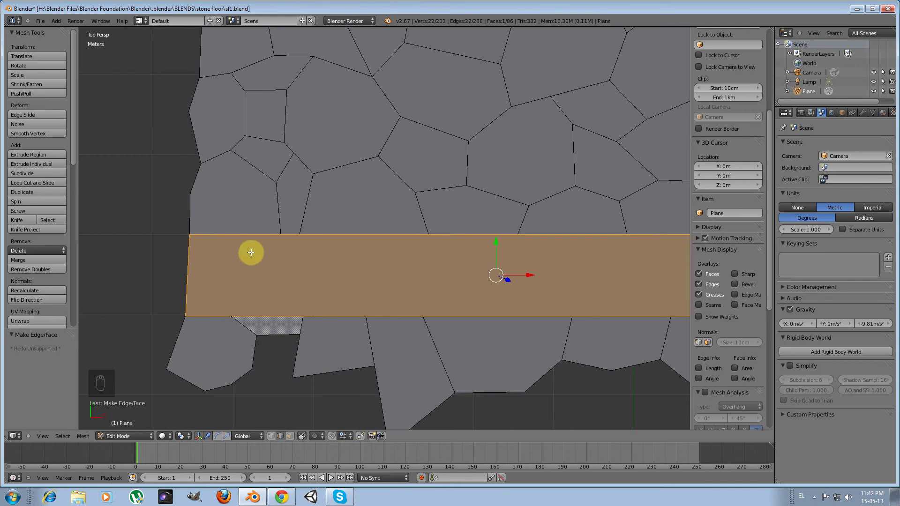
pyautogui.press('a')
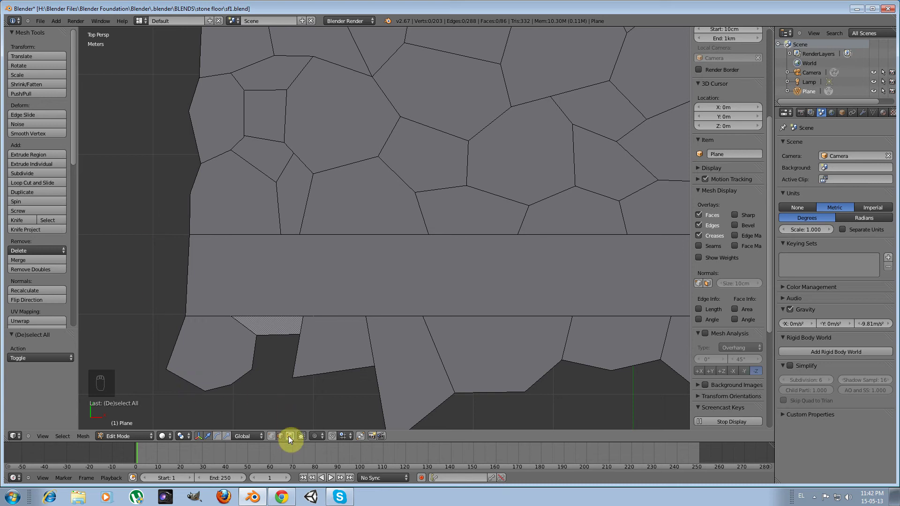
pyautogui.press('k')
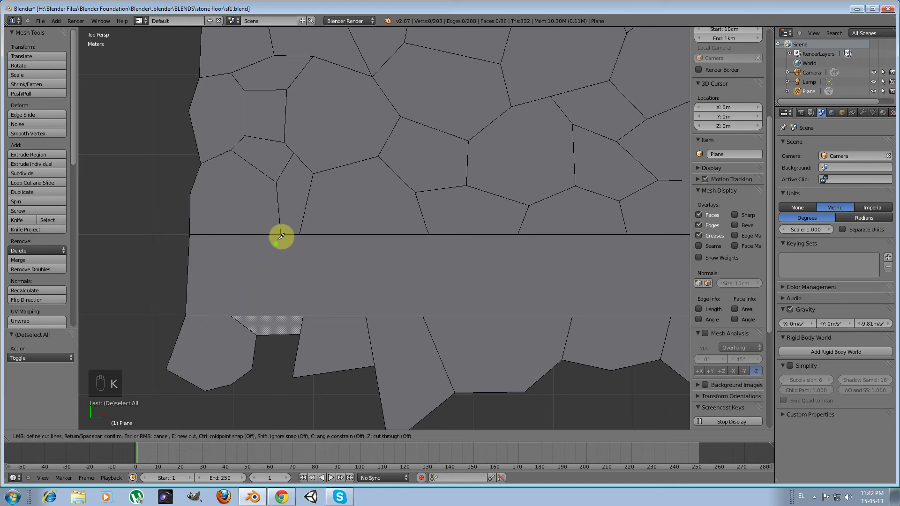
pyautogui.click(283, 233)
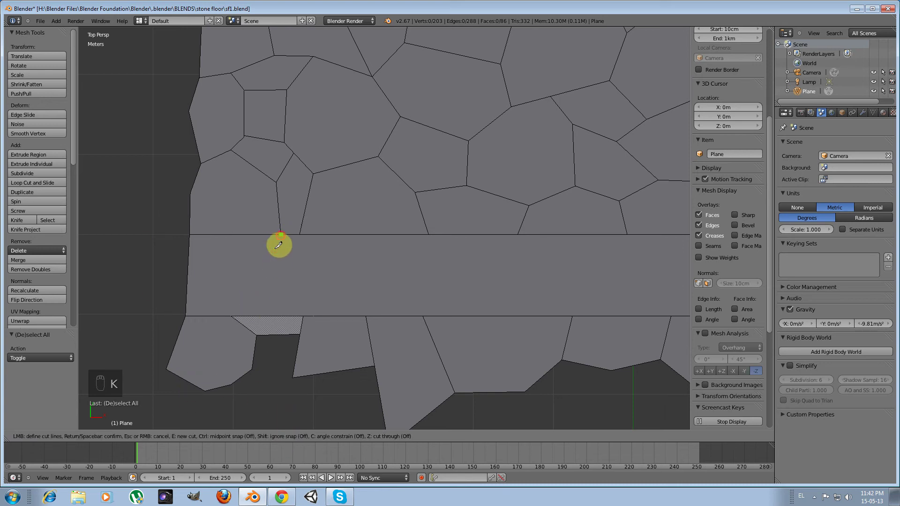
pyautogui.click(253, 262)
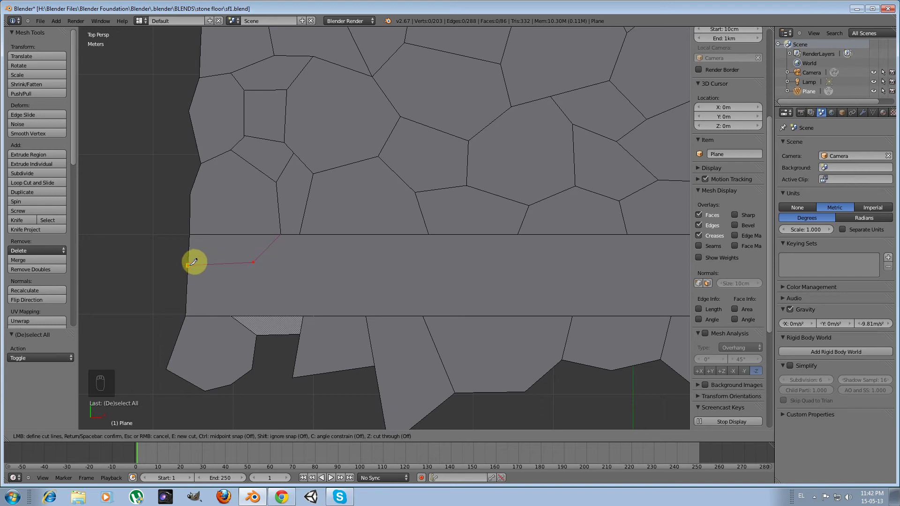
pyautogui.click(189, 266)
pyautogui.press('e')
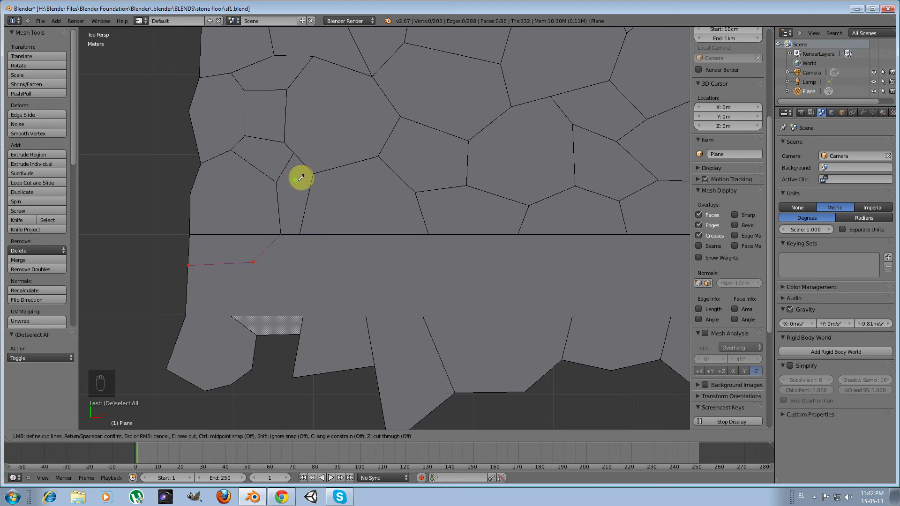
# - Knife a rounded outline into the filler strip below the wide stone to the right of the narrow one, joining its two seams
pyautogui.click(300, 234)
pyautogui.click(321, 266)
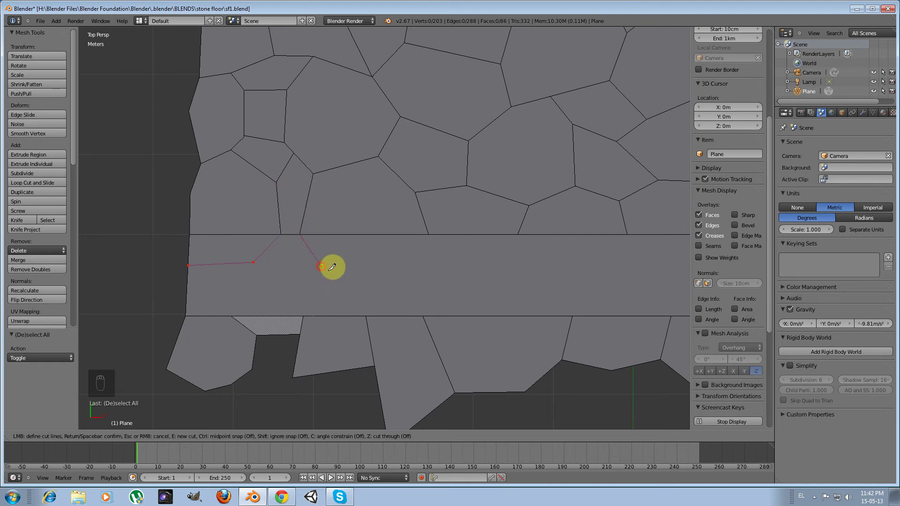
pyautogui.click(375, 276)
pyautogui.click(411, 266)
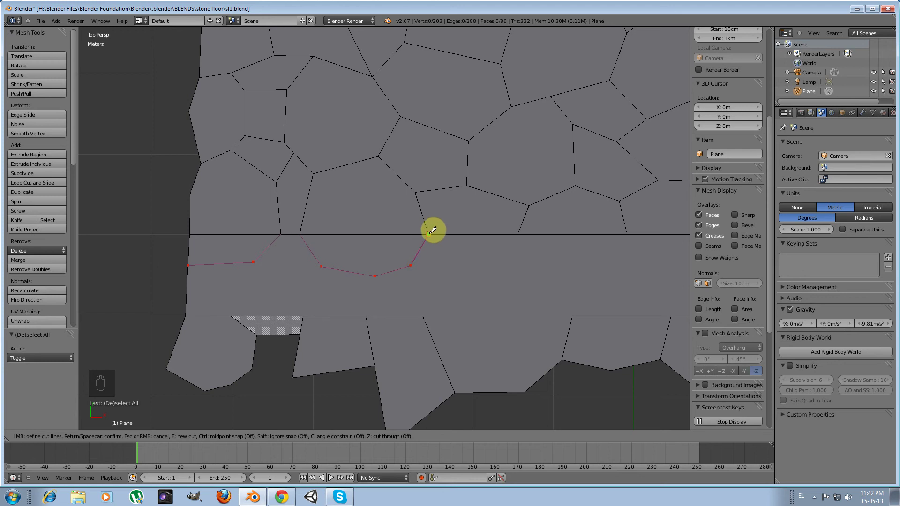
pyautogui.click(428, 234)
# - Continue the knife line with a shallow outline under the next stone and a deeper flat-bottomed one under the stone after it
pyautogui.click(446, 252)
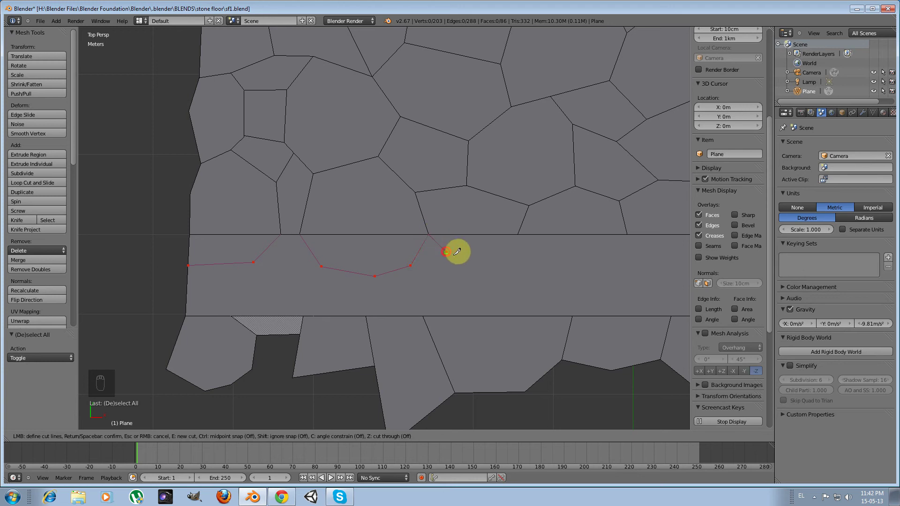
pyautogui.click(485, 255)
pyautogui.click(518, 234)
pyautogui.click(539, 275)
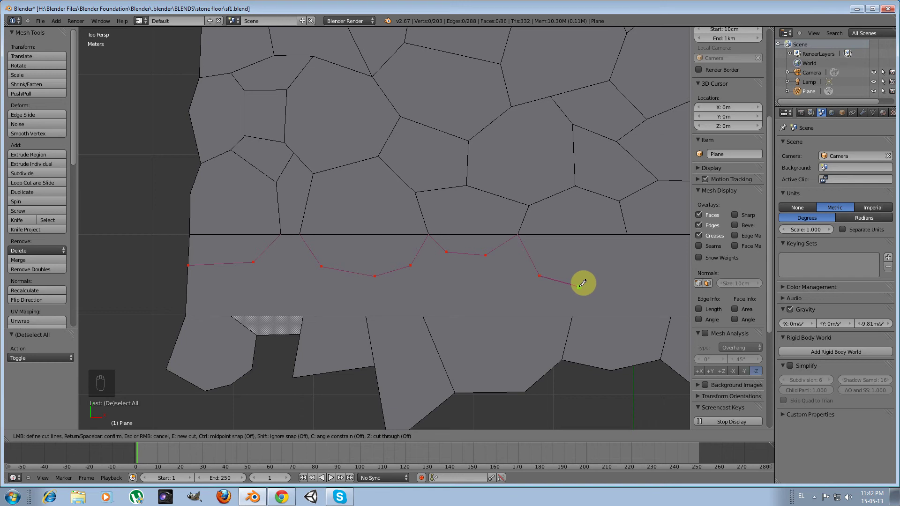
pyautogui.click(591, 275)
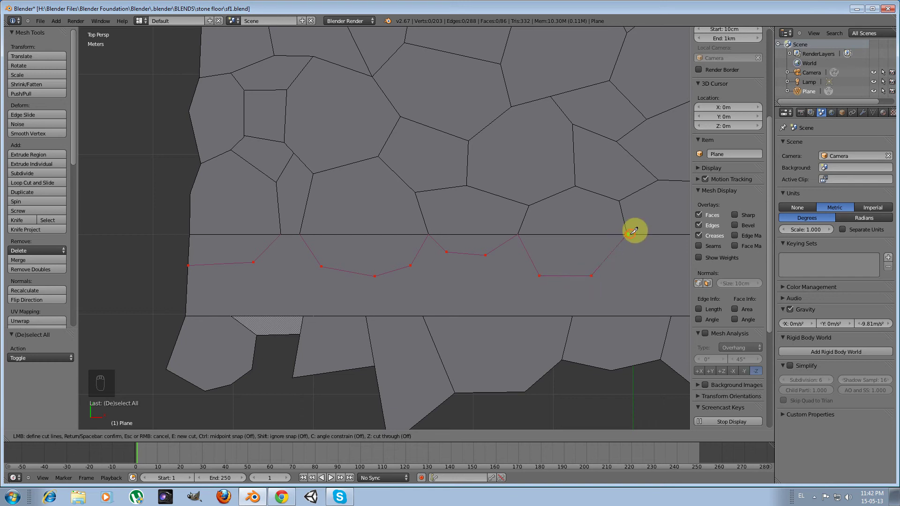
pyautogui.keyDown('shift'); pyautogui.moveTo(633, 241); pyautogui.dragTo(319, 238, button='middle'); pyautogui.keyUp('shift')
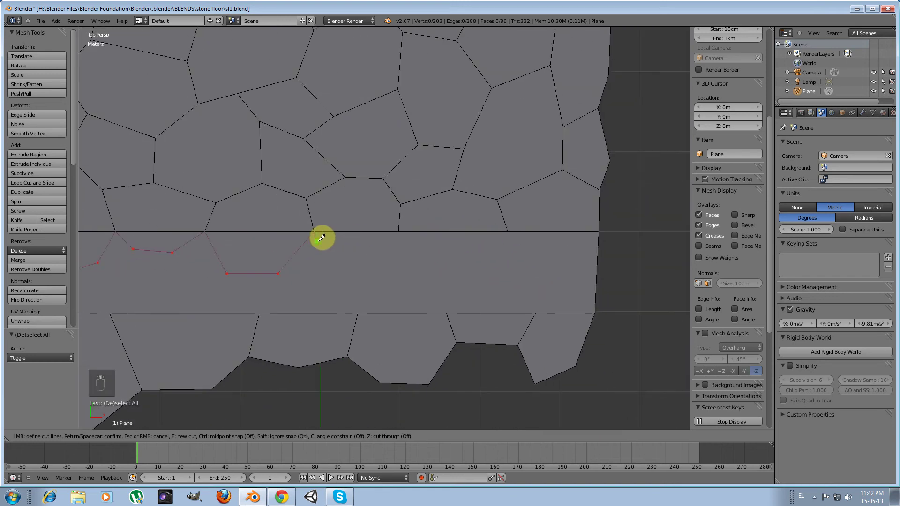
# - Continue the knife line with a shallow triangular outline under the next stone and a deeper pointed one under the second-to-last stone
pyautogui.click(332, 250)
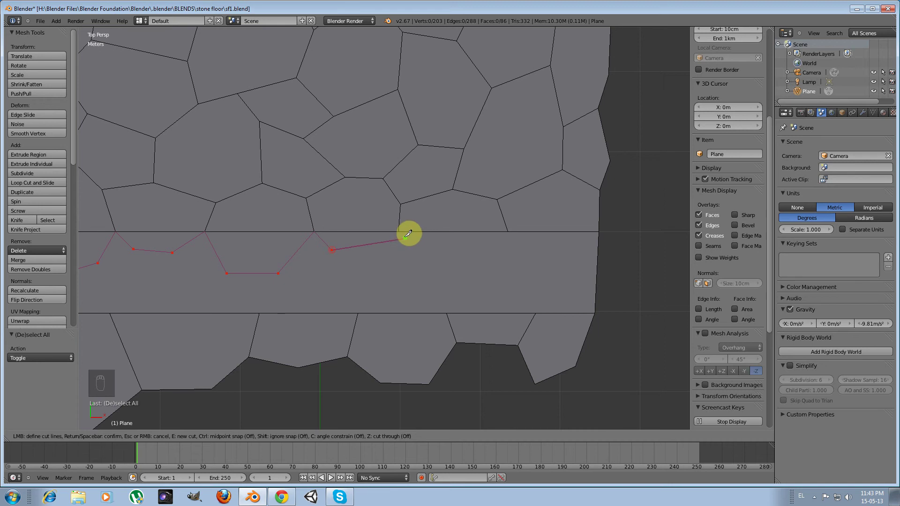
pyautogui.click(399, 230)
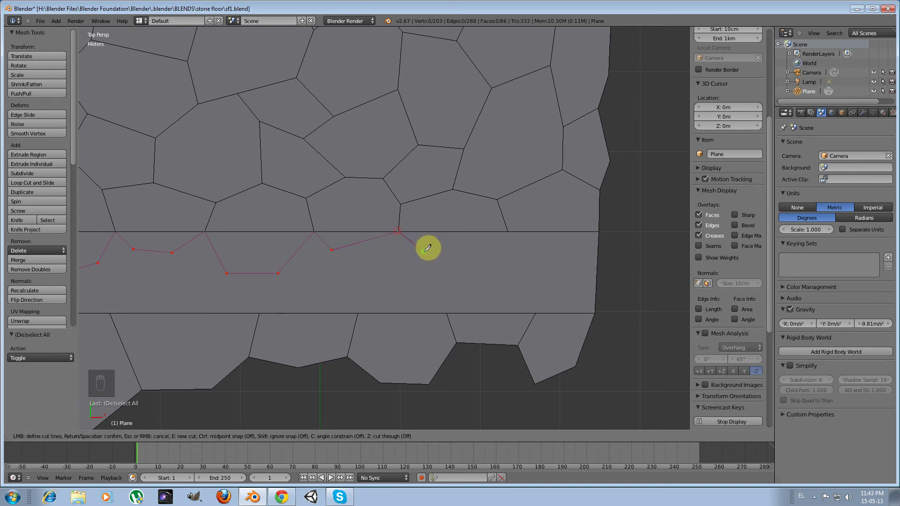
pyautogui.click(423, 260)
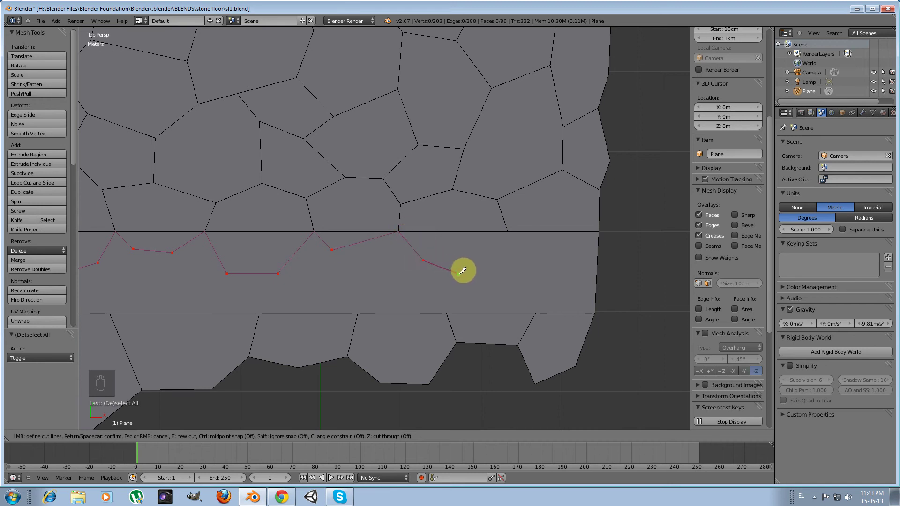
pyautogui.click(459, 273)
pyautogui.click(510, 231)
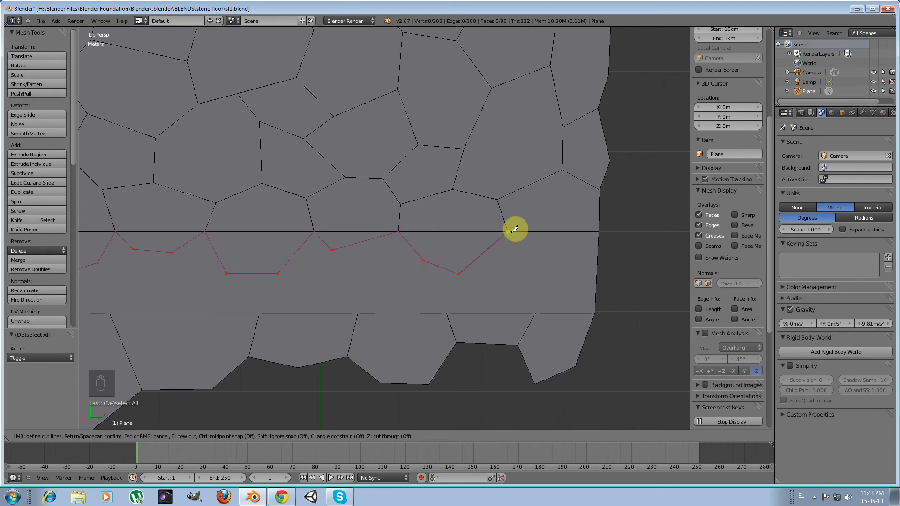
# - Finish the knife line under the lower-right corner stone at the strip's right border, apply the cut and deselect everything
pyautogui.click(543, 248)
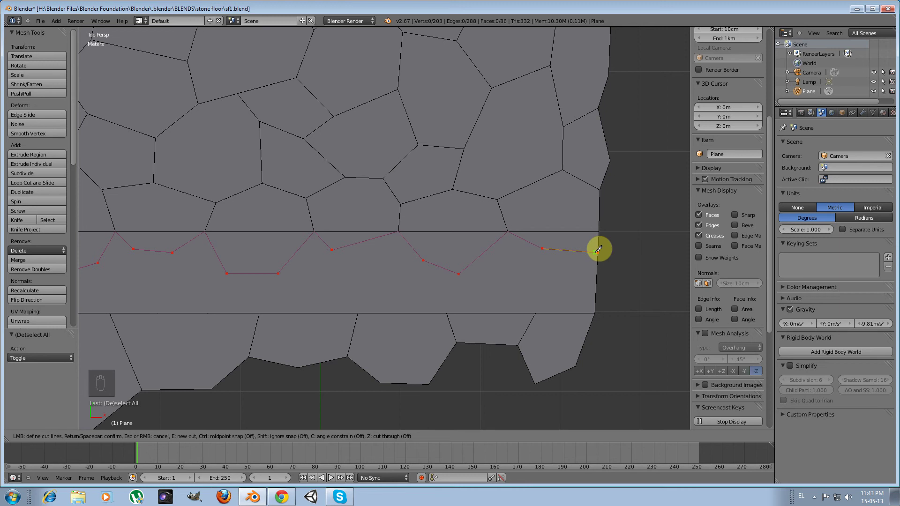
pyautogui.click(597, 251)
pyautogui.press('Return')
pyautogui.scroll(-5, 309, 256)
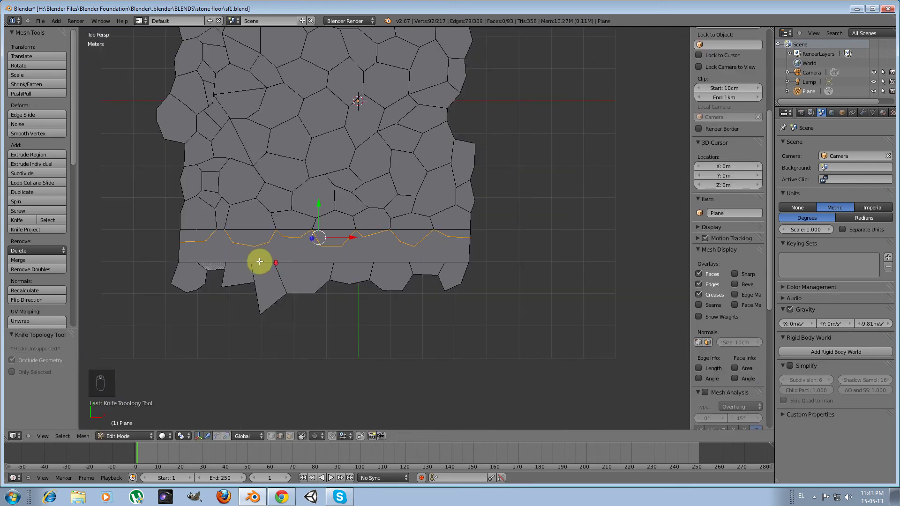
pyautogui.press('a')
pyautogui.scroll(5, 184, 267)
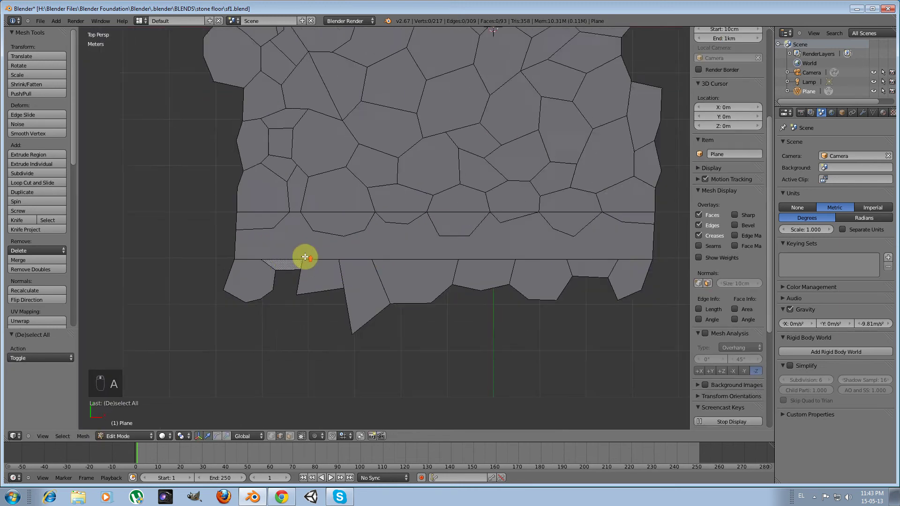
# - Start a knife line on the lower seam with a low, nearly flat outline above the small stone beside the lower-left corner stone
pyautogui.keyDown('shift'); pyautogui.moveTo(196, 252); pyautogui.dragTo(338, 229, button='middle'); pyautogui.keyUp('shift')
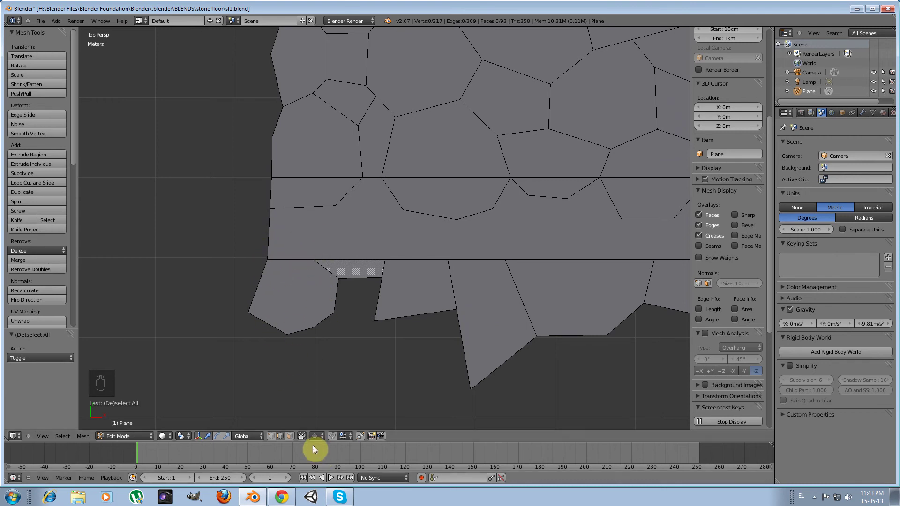
pyautogui.press('k')
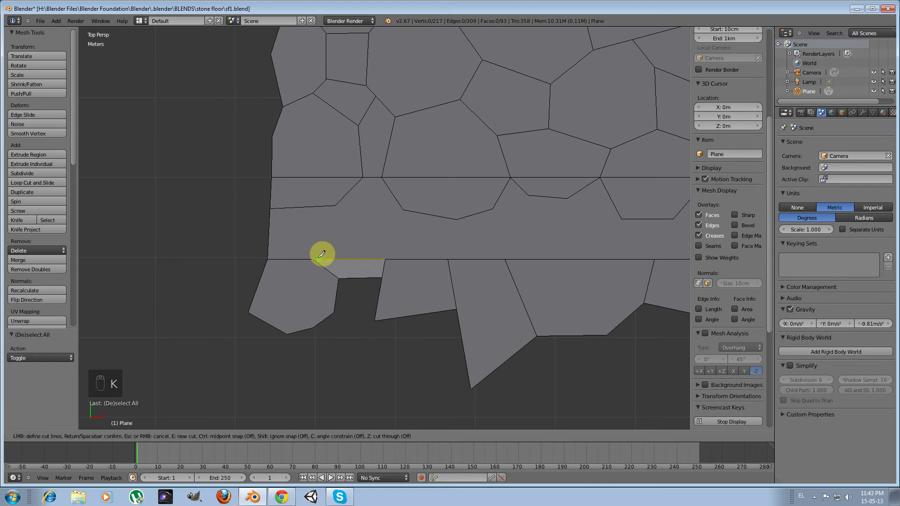
pyautogui.click(315, 259)
pyautogui.click(335, 235)
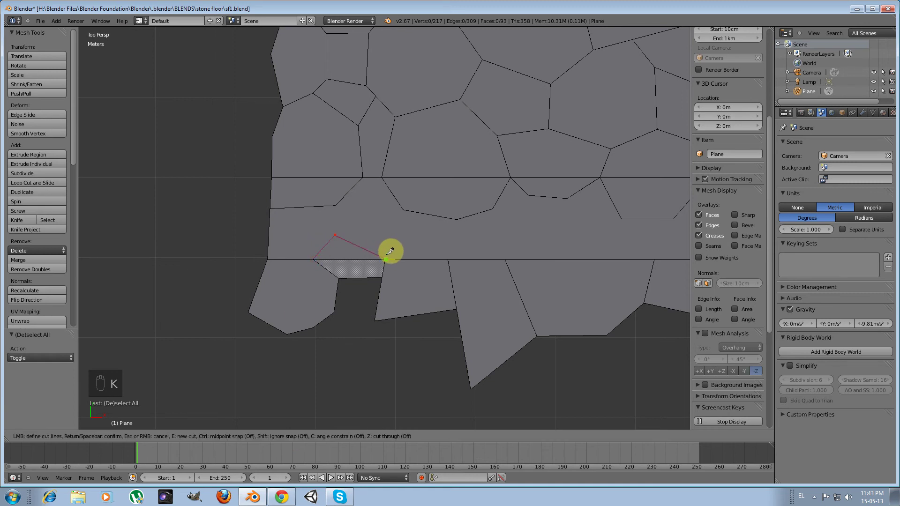
pyautogui.click(382, 245)
pyautogui.click(386, 259)
# - Continue the knife line with a shallow triangular outline above the next stone and a peaked one above the long pointed stone
pyautogui.click(411, 240)
pyautogui.click(448, 257)
pyautogui.click(473, 242)
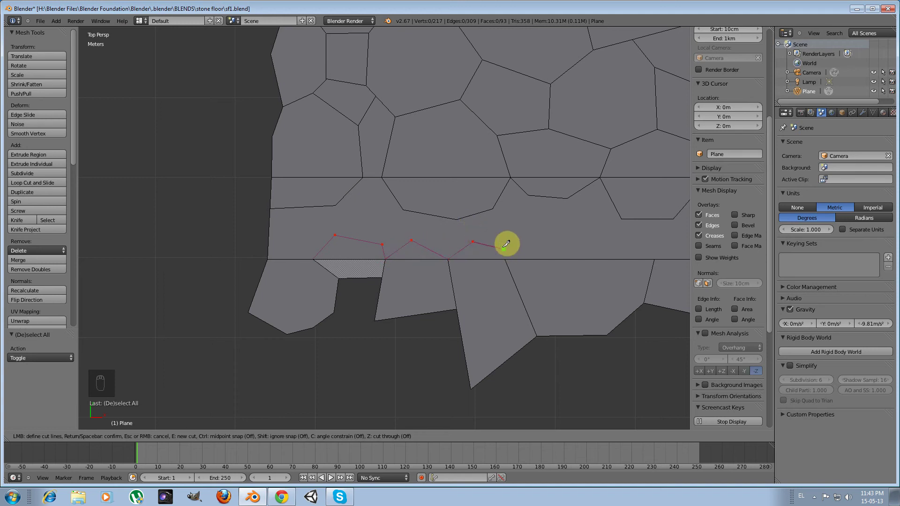
pyautogui.click(493, 230)
pyautogui.click(505, 260)
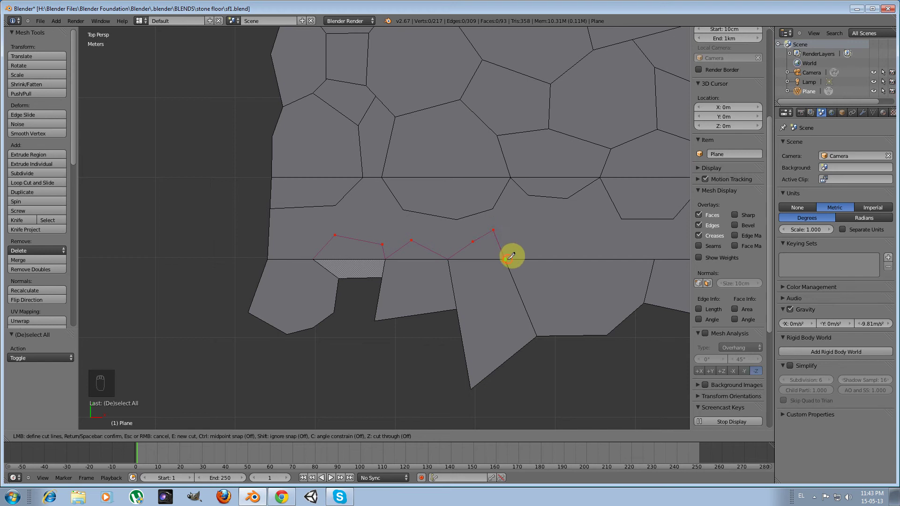
# - Continue the knife line with a broad, flat-topped outline above the wide stone after the long pointed one
pyautogui.click(556, 235)
pyautogui.click(636, 238)
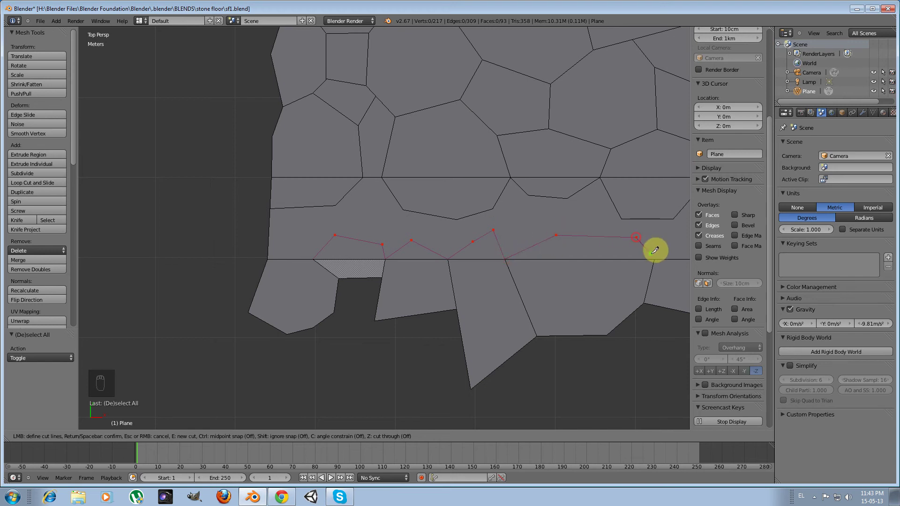
pyautogui.click(657, 259)
pyautogui.keyDown('shift'); pyautogui.moveTo(645, 256); pyautogui.dragTo(206, 275, button='middle'); pyautogui.keyUp('shift')
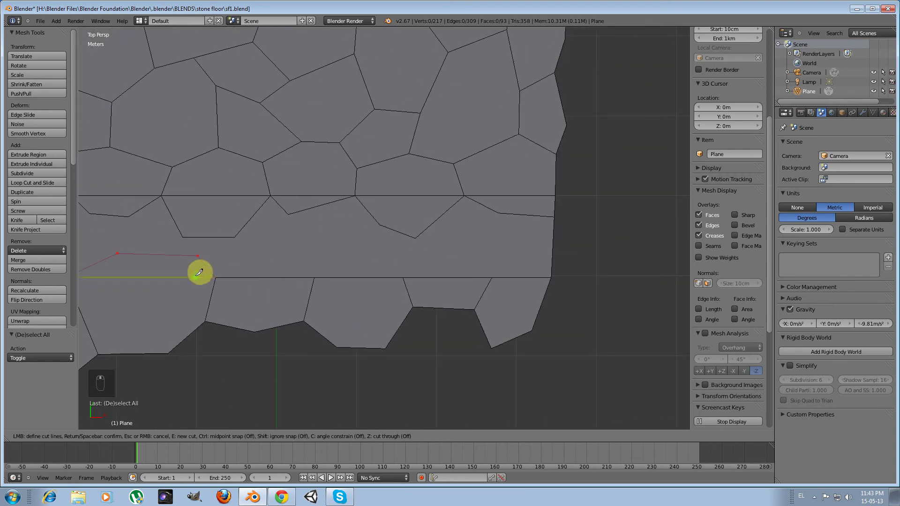
# - Continue the knife line with a low flat-topped outline above the next stone and a taller peaked one above the stone after it
pyautogui.click(245, 255)
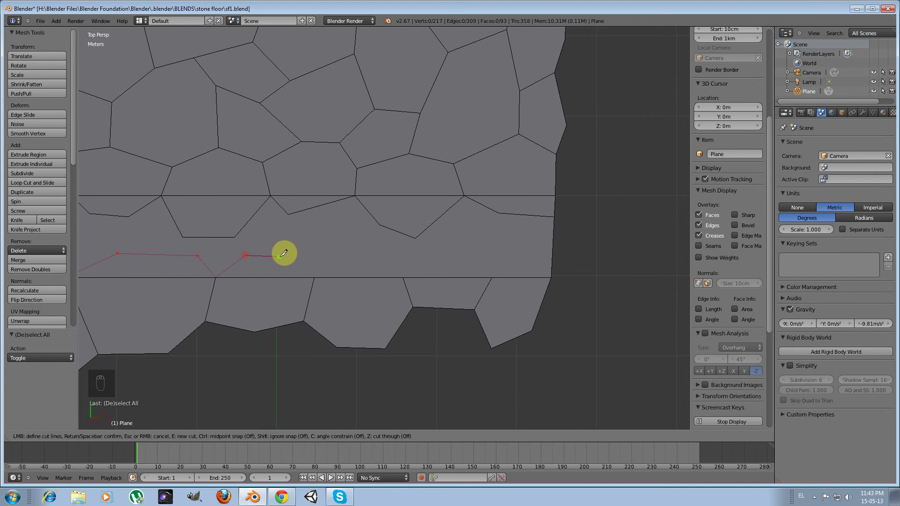
pyautogui.click(314, 275)
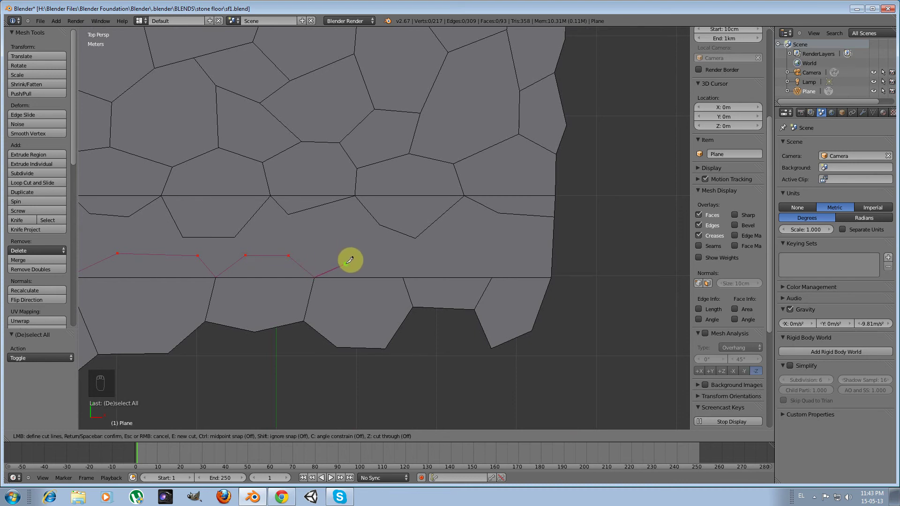
pyautogui.click(339, 238)
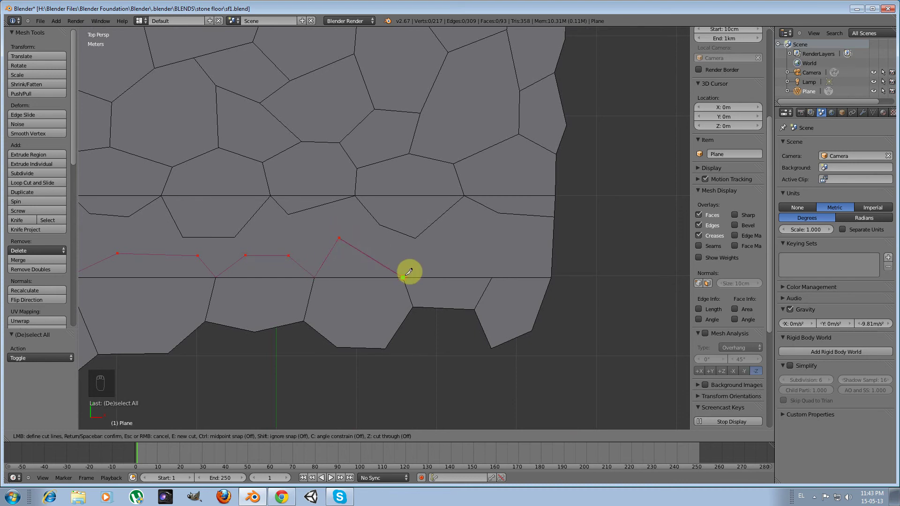
pyautogui.click(379, 248)
pyautogui.click(404, 278)
# - Finish the knife line with flat outlines above the last small stone and the lower-right corner stone, and apply the cut
pyautogui.click(422, 263)
pyautogui.click(487, 262)
pyautogui.click(493, 276)
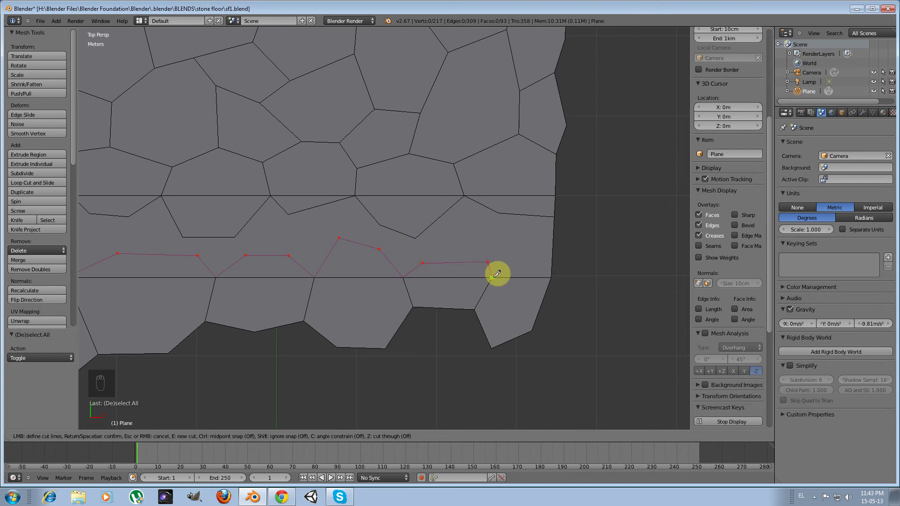
pyautogui.click(526, 253)
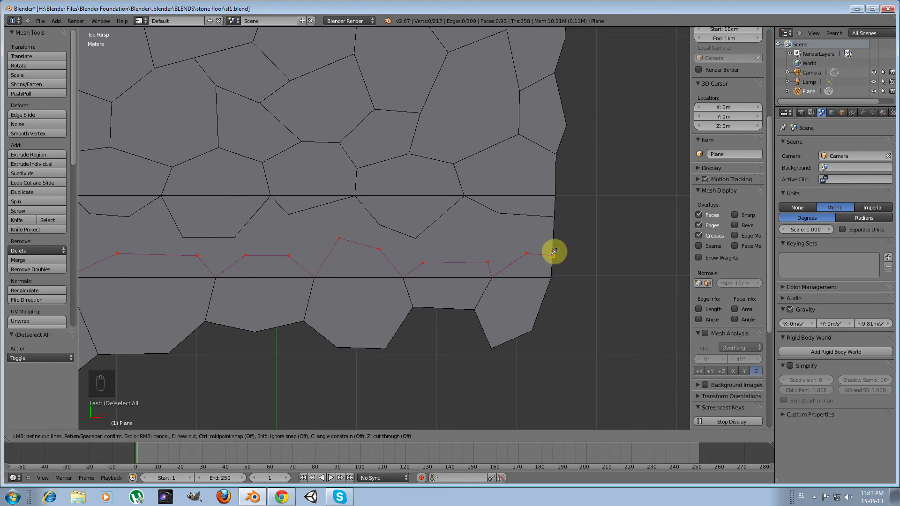
pyautogui.press('Return')
pyautogui.scroll(-5, 366, 253)
pyautogui.scroll(-1, 175, 257)
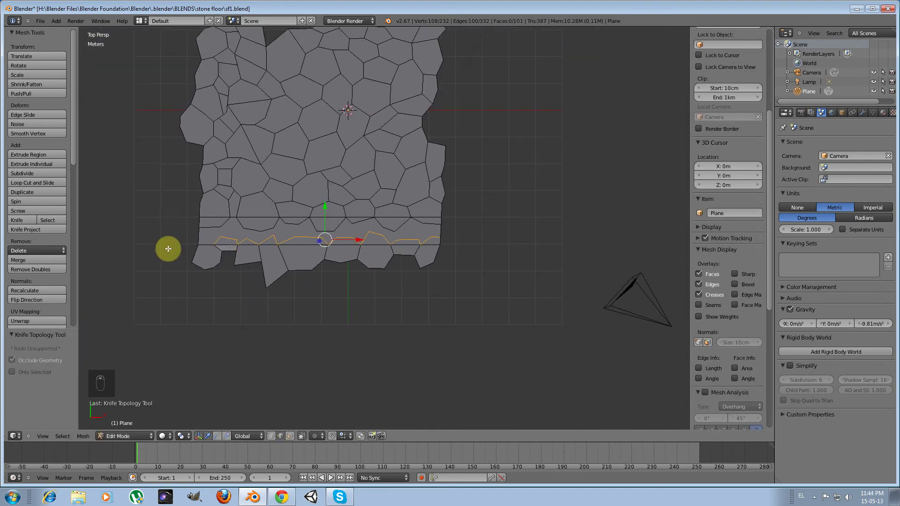
# - Try to delete all edges of the upper horizontal seam, including the short one under the narrow stone, and undo the deletion
pyautogui.keyDown('shift'); pyautogui.moveTo(189, 239); pyautogui.dragTo(283, 257, button='middle'); pyautogui.keyUp('shift')
pyautogui.scroll(2, 283, 256)
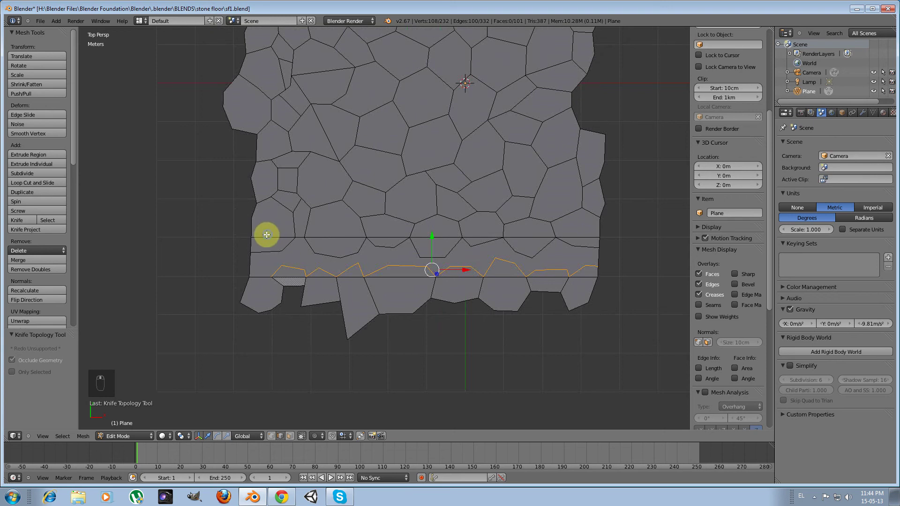
pyautogui.rightClick(267, 235)
pyautogui.keyDown('shift'); pyautogui.rightClick(301, 234); pyautogui.keyUp('shift')
pyautogui.keyDown('shift'); pyautogui.rightClick(327, 236); pyautogui.keyUp('shift')
pyautogui.keyDown('shift'); pyautogui.rightClick(382, 237); pyautogui.keyUp('shift')
pyautogui.keyDown('shift'); pyautogui.rightClick(430, 237); pyautogui.keyUp('shift')
pyautogui.keyDown('shift'); pyautogui.rightClick(482, 236); pyautogui.keyUp('shift')
pyautogui.keyDown('shift'); pyautogui.rightClick(527, 236); pyautogui.keyUp('shift')
pyautogui.keyDown('shift'); pyautogui.rightClick(568, 234); pyautogui.keyUp('shift')
pyautogui.keyDown('shift'); pyautogui.rightClick(282, 236); pyautogui.keyUp('shift')
pyautogui.keyDown('shift'); pyautogui.rightClick(307, 236); pyautogui.keyUp('shift')
pyautogui.press('x')
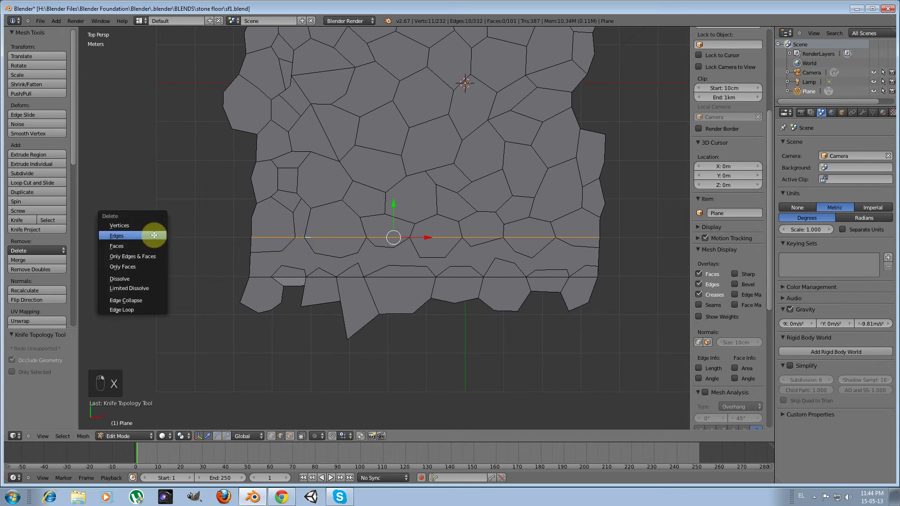
pyautogui.click(154, 235)
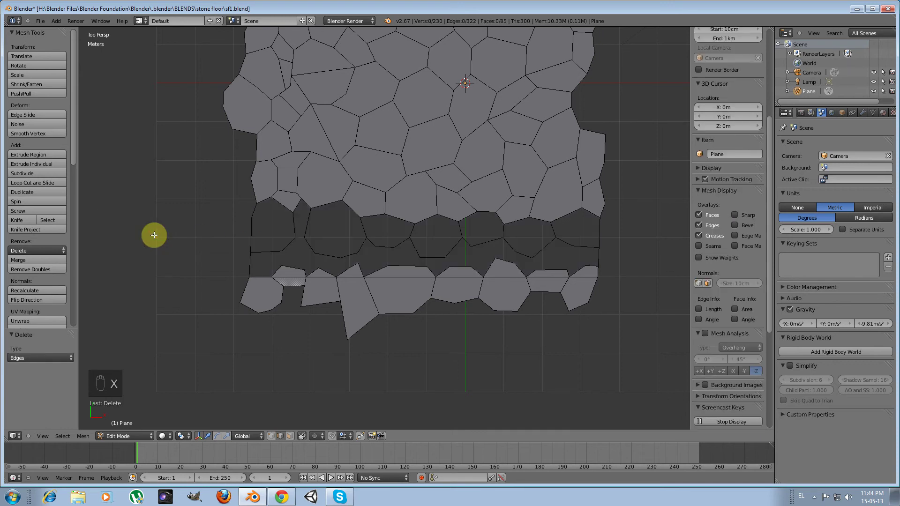
pyautogui.scroll(3, 180, 247)
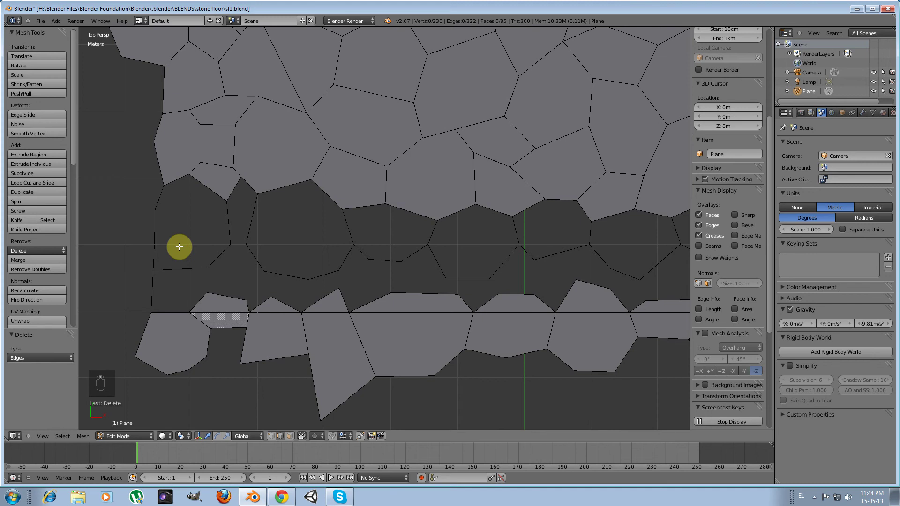
pyautogui.scroll(-3, 179, 247)
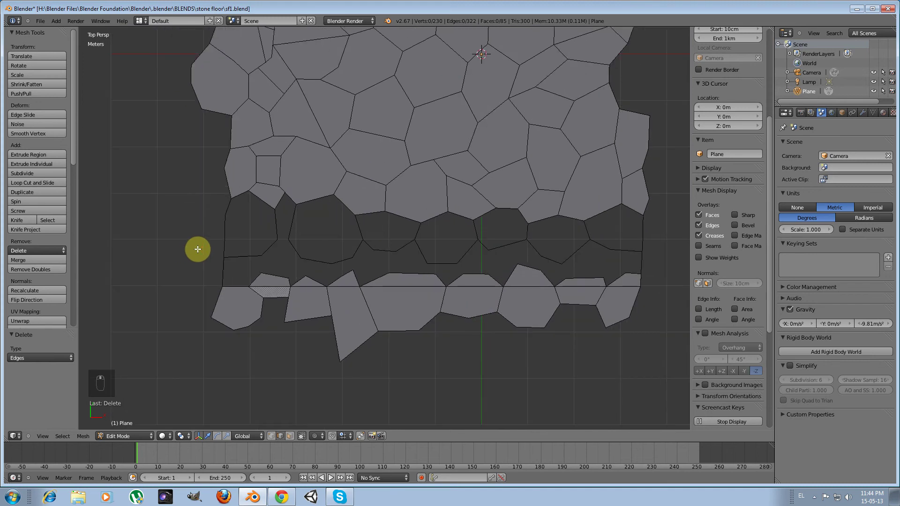
pyautogui.hotkey('ctrl', 'z')
# - Delete the upper horizontal seam's edges across the floor, except the short edge under the narrow stone
pyautogui.rightClick(243, 258)
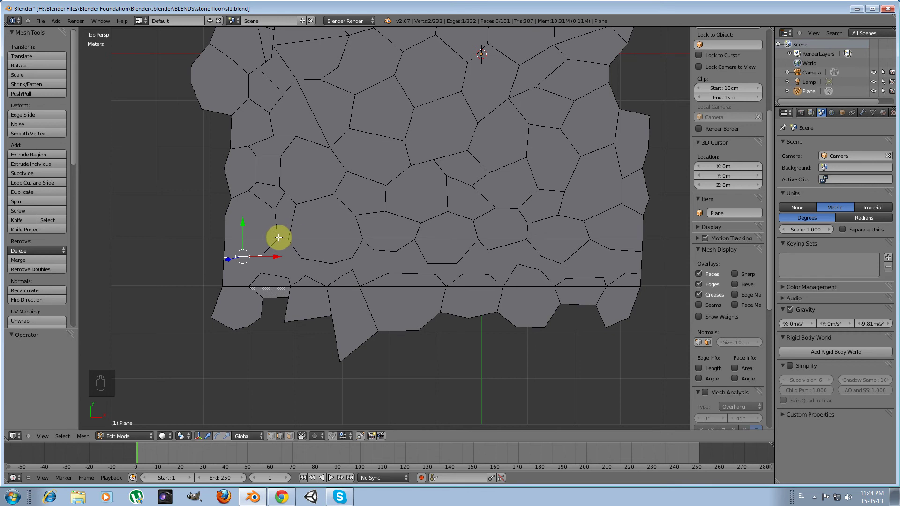
pyautogui.rightClick(252, 236)
pyautogui.keyDown('shift'); pyautogui.rightClick(238, 236); pyautogui.keyUp('shift')
pyautogui.keyDown('shift'); pyautogui.rightClick(329, 240); pyautogui.keyUp('shift')
pyautogui.keyDown('shift'); pyautogui.rightClick(383, 236); pyautogui.keyUp('shift')
pyautogui.keyDown('shift'); pyautogui.rightClick(447, 240); pyautogui.keyUp('shift')
pyautogui.keyDown('shift'); pyautogui.rightClick(491, 235); pyautogui.keyUp('shift')
pyautogui.keyDown('shift'); pyautogui.rightClick(553, 238); pyautogui.keyUp('shift')
pyautogui.keyDown('shift'); pyautogui.rightClick(612, 236); pyautogui.keyUp('shift')
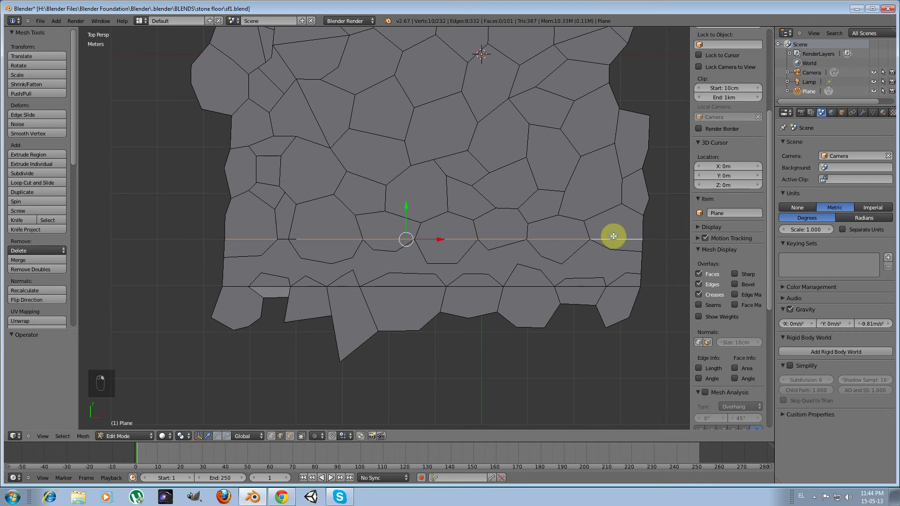
pyautogui.keyDown('shift'); pyautogui.rightClick(295, 236); pyautogui.keyUp('shift')
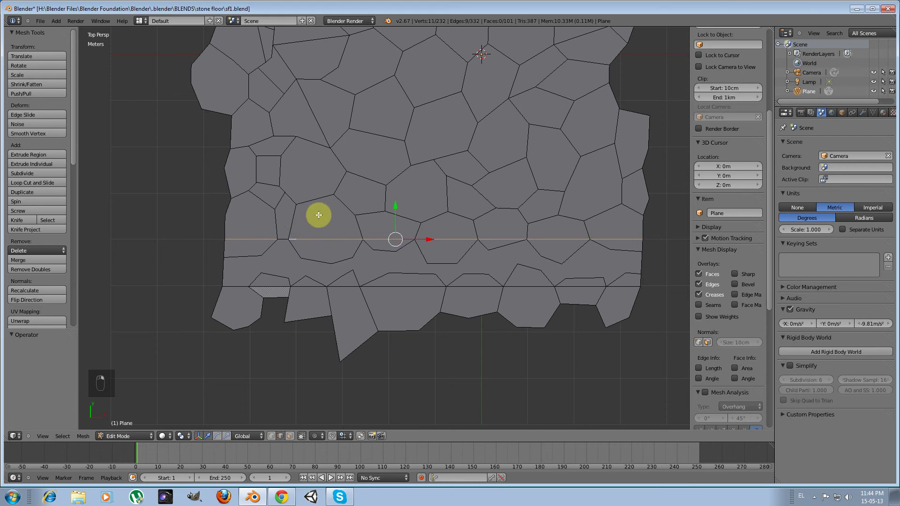
pyautogui.press('x')
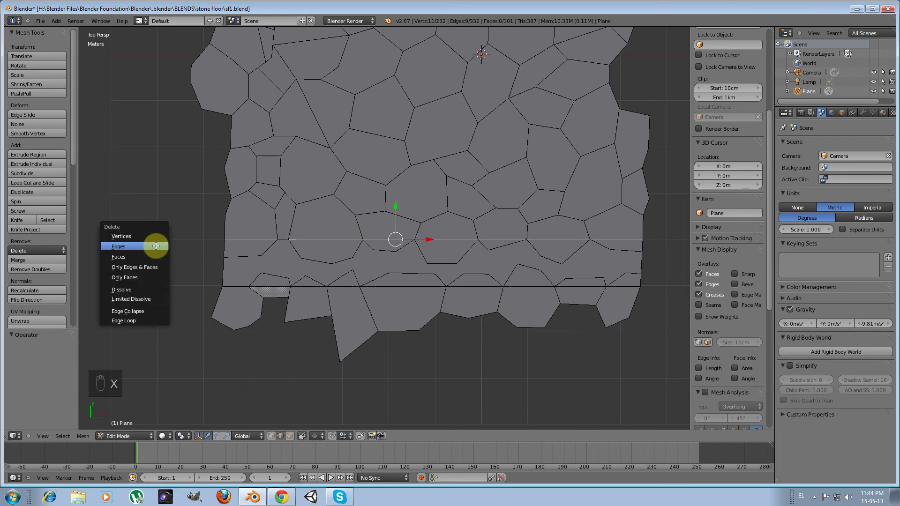
pyautogui.click(156, 246)
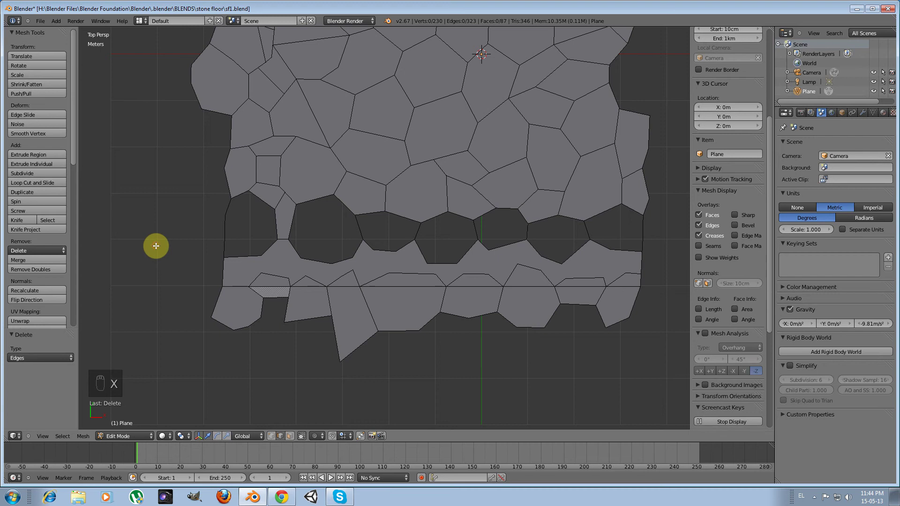
# - Fill the leftmost hole of the upper seam row with a single face from its boundary edges
pyautogui.rightClick(269, 215)
pyautogui.keyDown('alt'); pyautogui.rightClick(272, 218); pyautogui.keyUp('alt')
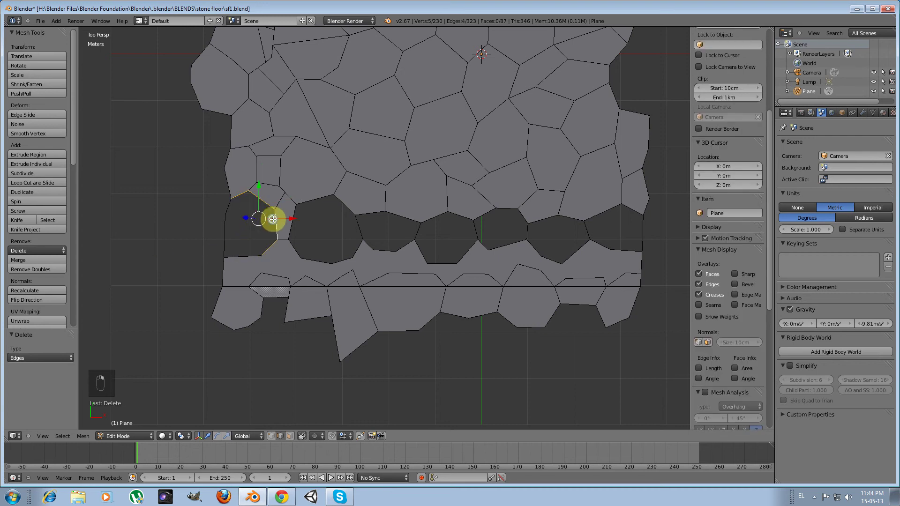
pyautogui.keyDown('shift'); pyautogui.rightClick(235, 209); pyautogui.keyUp('shift')
pyautogui.keyDown('shift'); pyautogui.rightClick(229, 230); pyautogui.keyUp('shift')
pyautogui.keyDown('shift'); pyautogui.rightClick(229, 245); pyautogui.keyUp('shift')
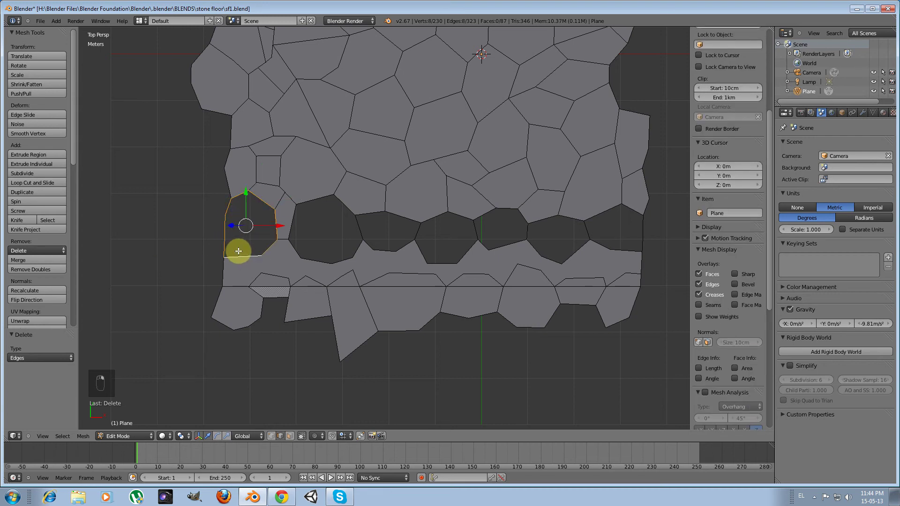
pyautogui.press('f')
# - Fill the large rounded hole to the right of the narrow stone with a single face
pyautogui.rightClick(303, 217)
pyautogui.keyDown('alt'); pyautogui.rightClick(304, 217); pyautogui.keyUp('alt')
pyautogui.keyDown('shift'); pyautogui.rightClick(354, 226); pyautogui.keyUp('shift')
pyautogui.keyDown('shift'); pyautogui.rightClick(357, 246); pyautogui.keyUp('shift')
pyautogui.keyDown('shift'); pyautogui.rightClick(340, 254); pyautogui.keyUp('shift')
pyautogui.keyDown('shift'); pyautogui.rightClick(318, 255); pyautogui.keyUp('shift')
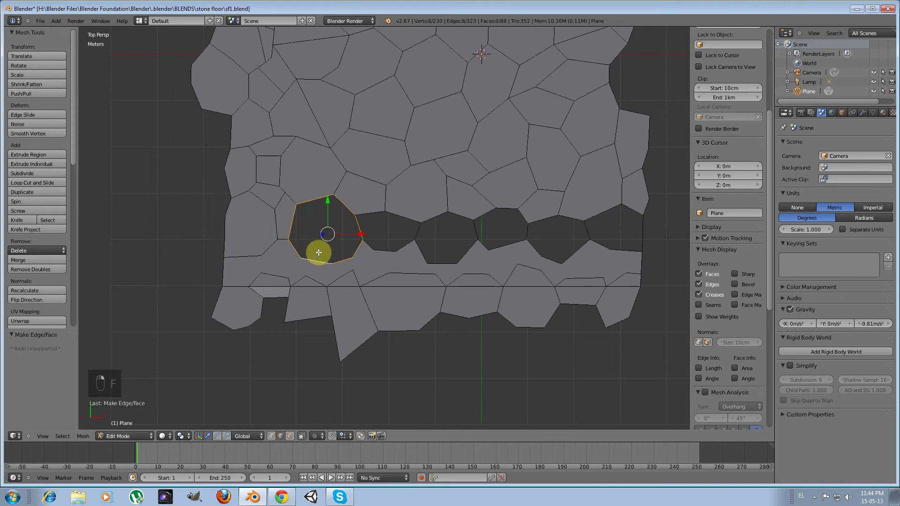
pyautogui.press('f')
# - Fill the third hole of the row, just right of the large rounded stone, with a single face
pyautogui.keyDown('alt'); pyautogui.rightClick(370, 233); pyautogui.keyUp('alt')
pyautogui.keyDown('alt'); pyautogui.rightClick(370, 233); pyautogui.keyUp('alt')
pyautogui.keyDown('shift'); pyautogui.rightClick(403, 240); pyautogui.keyUp('shift')
pyautogui.keyDown('shift'); pyautogui.rightClick(414, 232); pyautogui.keyUp('shift')
pyautogui.press('f')
# - Select only the fourth hole's own boundary edges in the row and fill it with a single face
pyautogui.rightClick(424, 229)
pyautogui.keyDown('alt'); pyautogui.rightClick(423, 229); pyautogui.keyUp('alt')
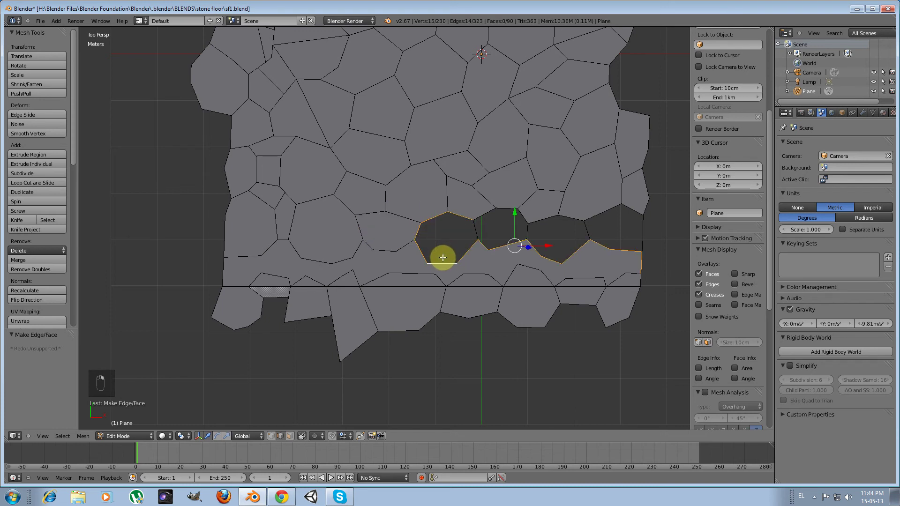
pyautogui.hotkey('ctrl', 'z')
pyautogui.keyDown('shift'); pyautogui.rightClick(471, 229); pyautogui.keyUp('shift')
pyautogui.keyDown('shift'); pyautogui.moveTo(457, 258); pyautogui.dragTo(305, 269, button='middle'); pyautogui.keyUp('shift')
pyautogui.scroll(1, 300, 242)
pyautogui.press('f')
# - Fill the fifth hole of the row with a single face and clear the selection
pyautogui.rightClick(332, 225)
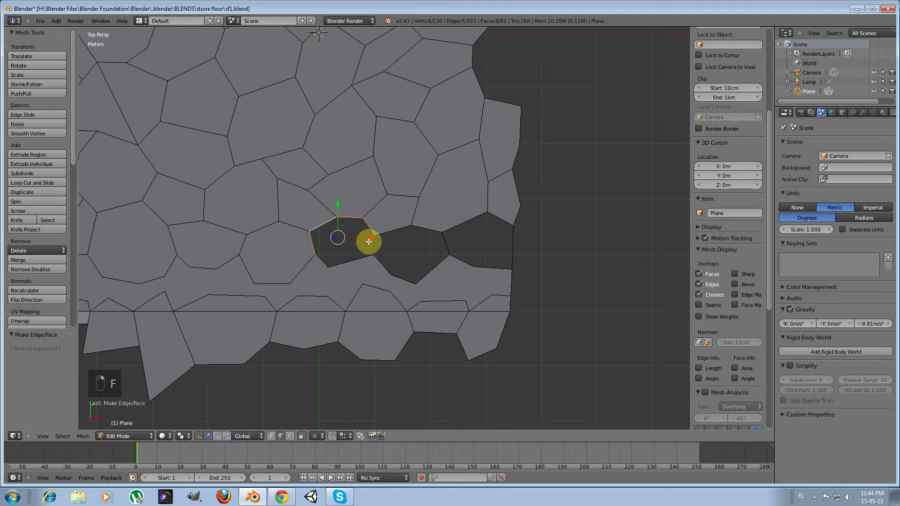
pyautogui.keyDown('shift'); pyautogui.rightClick(354, 254); pyautogui.keyUp('shift')
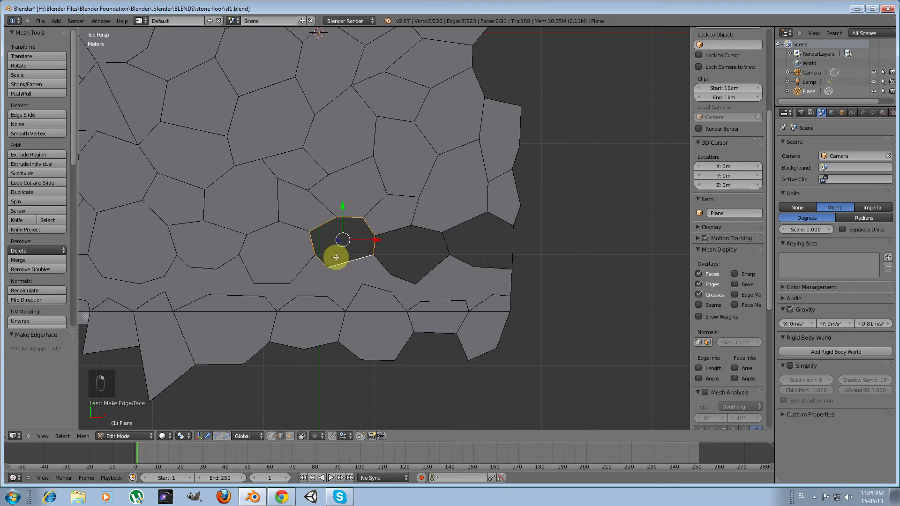
pyautogui.press('f')
pyautogui.press('a')
# - Fill the second-to-last hole of the row with a single face
pyautogui.keyDown('alt'); pyautogui.rightClick(386, 256); pyautogui.keyUp('alt')
pyautogui.keyDown('shift'); pyautogui.rightClick(446, 242); pyautogui.keyUp('shift')
pyautogui.keyDown('shift'); pyautogui.rightClick(403, 276); pyautogui.keyUp('shift')
pyautogui.press('f')
# - Fill the last hole of the row, at the floor's right border, with a single face
pyautogui.rightClick(456, 244)
pyautogui.keyDown('alt'); pyautogui.rightClick(457, 244); pyautogui.keyUp('alt')
pyautogui.keyDown('shift'); pyautogui.rightClick(508, 237); pyautogui.keyUp('shift')
pyautogui.keyDown('shift'); pyautogui.rightClick(488, 263); pyautogui.keyUp('shift')
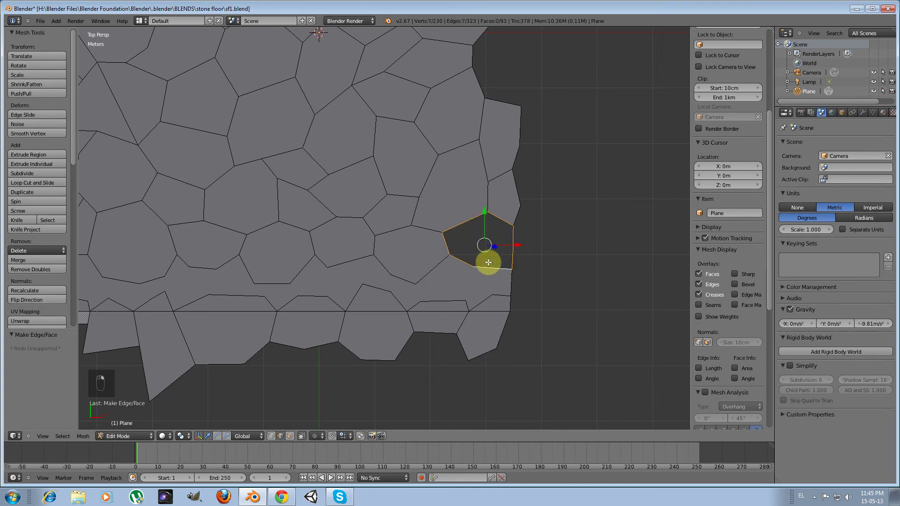
pyautogui.press('f')
# - Delete the lower horizontal seam's edges from the small stone beside the lower-left corner stone to the right border
pyautogui.scroll(-3, 298, 267)
pyautogui.scroll(2, 359, 268)
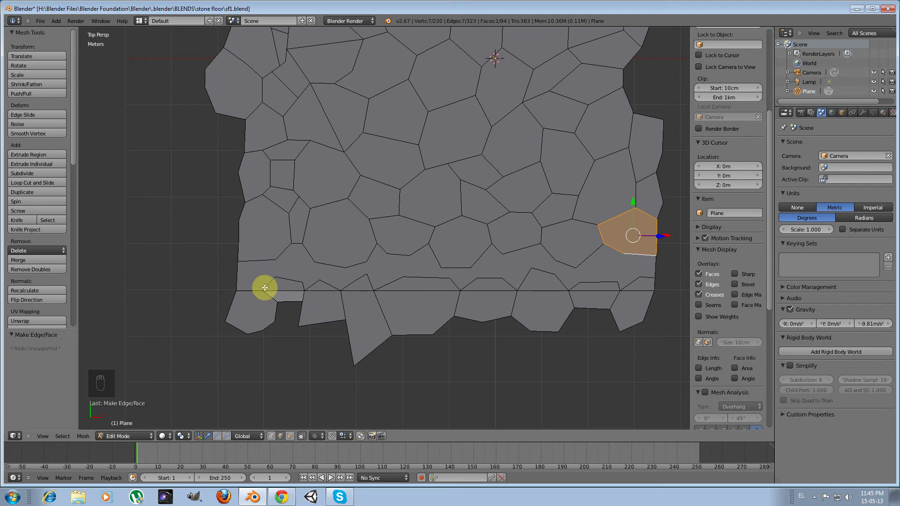
pyautogui.rightClick(283, 291)
pyautogui.keyDown('shift'); pyautogui.rightClick(331, 292); pyautogui.keyUp('shift')
pyautogui.keyDown('shift'); pyautogui.rightClick(363, 290); pyautogui.keyUp('shift')
pyautogui.keyDown('shift'); pyautogui.rightClick(407, 289); pyautogui.keyUp('shift')
pyautogui.keyDown('shift'); pyautogui.rightClick(478, 289); pyautogui.keyUp('shift')
pyautogui.keyDown('shift'); pyautogui.rightClick(544, 290); pyautogui.keyUp('shift')
pyautogui.keyDown('shift'); pyautogui.rightClick(595, 291); pyautogui.keyUp('shift')
pyautogui.keyDown('shift'); pyautogui.rightClick(640, 291); pyautogui.keyUp('shift')
pyautogui.press('x')
pyautogui.click(373, 266)
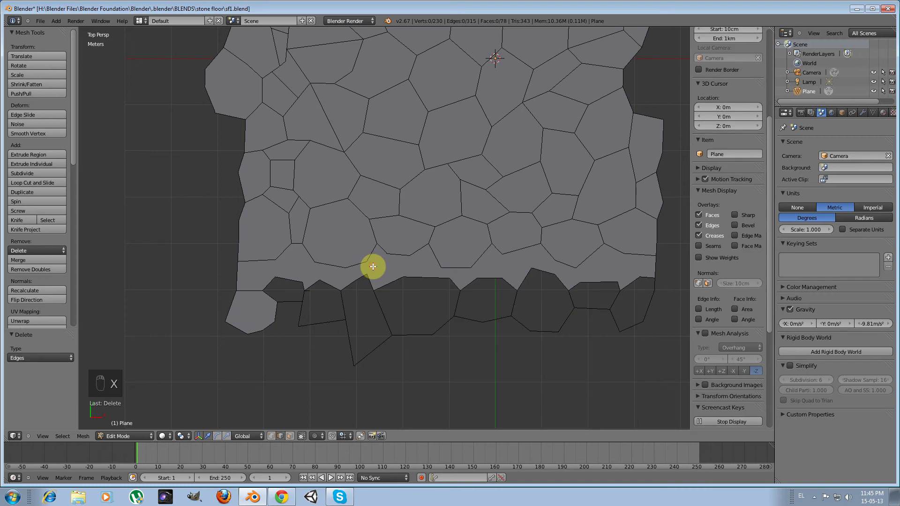
# - Delete the short stray edge left at the upper-left corner of the lower row's second hole
pyautogui.scroll(2, 282, 300)
pyautogui.keyDown('shift'); pyautogui.moveTo(261, 290); pyautogui.dragTo(280, 211, button='middle'); pyautogui.keyUp('shift')
pyautogui.scroll(-1, 286, 230)
pyautogui.scroll(6, 301, 246)
pyautogui.scroll(-1, 203, 254)
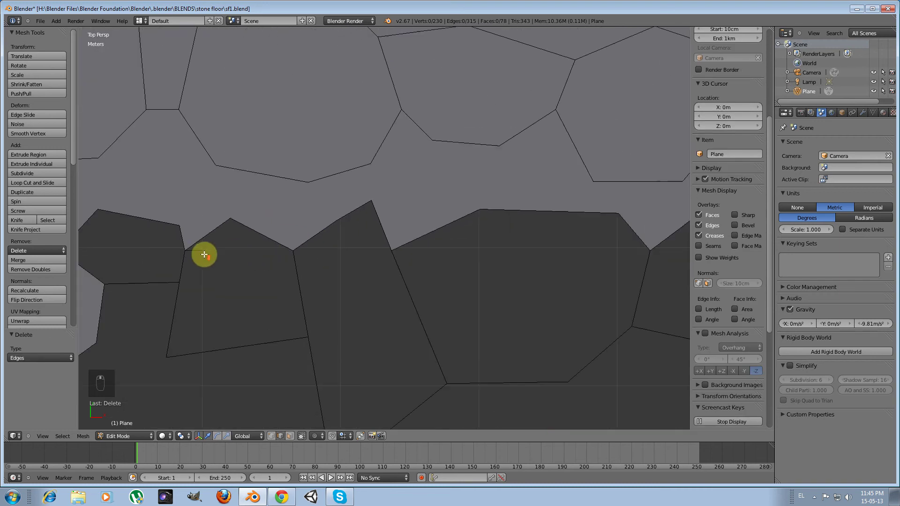
pyautogui.rightClick(203, 254)
pyautogui.scroll(1, 207, 269)
pyautogui.scroll(-1, 207, 269)
pyautogui.press('x')
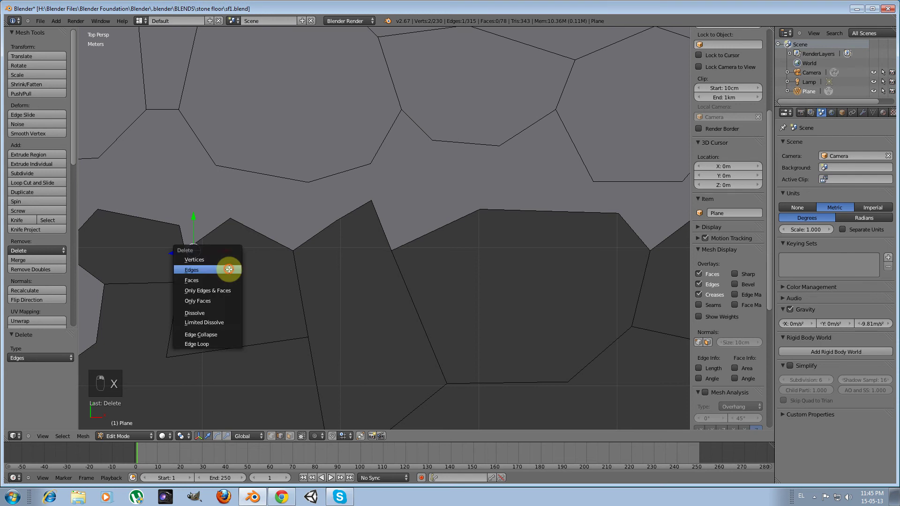
pyautogui.click(231, 267)
# - Fill the lower row's first hole, the small one beside the lower-left corner stone, with a single face
pyautogui.scroll(1, 217, 267)
pyautogui.scroll(-5, 206, 264)
pyautogui.rightClick(264, 238)
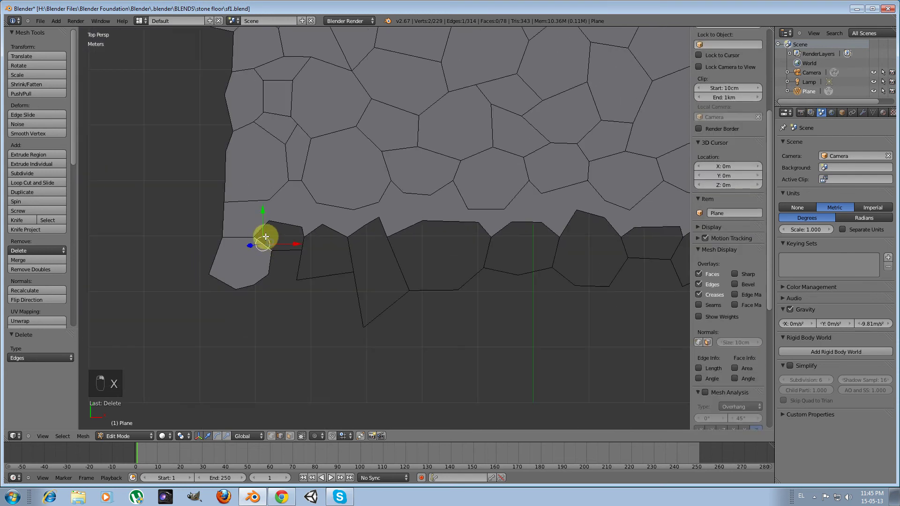
pyautogui.keyDown('shift'); pyautogui.rightClick(265, 245); pyautogui.keyUp('shift')
pyautogui.keyDown('shift'); pyautogui.rightClick(286, 226); pyautogui.keyUp('shift')
pyautogui.keyDown('shift'); pyautogui.rightClick(304, 233); pyautogui.keyUp('shift')
pyautogui.keyDown('shift'); pyautogui.rightClick(301, 242); pyautogui.keyUp('shift')
pyautogui.press('f')
# - Fill the lower row's second hole, just before the long pointed one, with a single face
pyautogui.rightClick(303, 256)
pyautogui.keyDown('shift'); pyautogui.rightClick(318, 273); pyautogui.keyUp('shift')
pyautogui.keyDown('shift'); pyautogui.rightClick(347, 255); pyautogui.keyUp('shift')
pyautogui.keyDown('shift'); pyautogui.rightClick(339, 236); pyautogui.keyUp('shift')
pyautogui.keyDown('shift'); pyautogui.rightClick(315, 233); pyautogui.keyUp('shift')
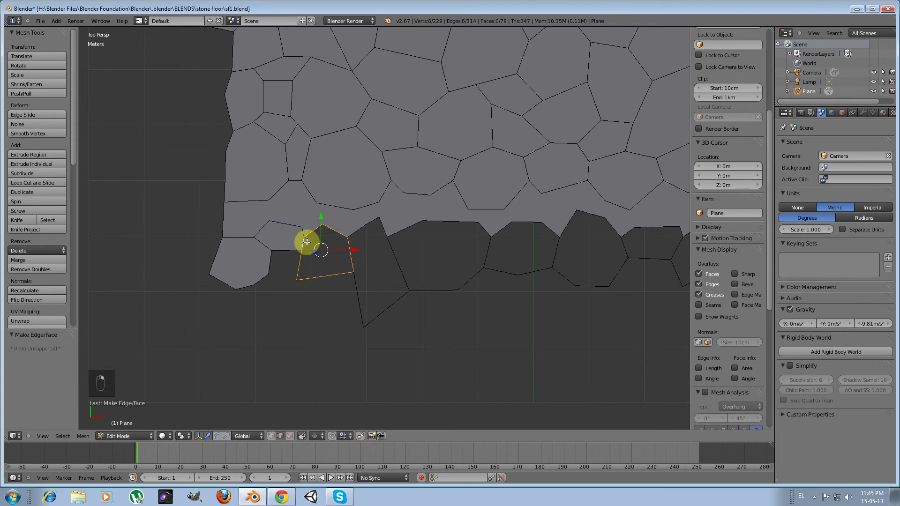
pyautogui.press('f')
# - Fill the long, downward-pointing third hole of the lower row with a single face
pyautogui.rightClick(354, 241)
pyautogui.keyDown('shift'); pyautogui.rightClick(362, 235); pyautogui.keyUp('shift')
pyautogui.keyDown('shift'); pyautogui.rightClick(383, 229); pyautogui.keyUp('shift')
pyautogui.keyDown('shift'); pyautogui.rightClick(374, 224); pyautogui.keyUp('shift')
pyautogui.keyDown('shift'); pyautogui.rightClick(398, 260); pyautogui.keyUp('shift')
pyautogui.keyDown('shift'); pyautogui.rightClick(392, 297); pyautogui.keyUp('shift')
pyautogui.keyDown('shift'); pyautogui.rightClick(361, 295); pyautogui.keyUp('shift')
pyautogui.press('f')
# - Fill the wide fourth hole of the lower row with a single face
pyautogui.rightClick(403, 267)
pyautogui.keyDown('shift'); pyautogui.rightClick(403, 234); pyautogui.keyUp('shift')
pyautogui.keyDown('shift'); pyautogui.rightClick(449, 222); pyautogui.keyUp('shift')
pyautogui.keyDown('shift'); pyautogui.rightClick(484, 230); pyautogui.keyUp('shift')
pyautogui.keyDown('shift'); pyautogui.rightClick(486, 253); pyautogui.keyUp('shift')
pyautogui.keyDown('shift'); pyautogui.rightClick(470, 280); pyautogui.keyUp('shift')
pyautogui.keyDown('shift'); pyautogui.rightClick(442, 284); pyautogui.keyUp('shift')
pyautogui.press('f')
# - Fill the lower row's fifth hole, directly after the wide stone, with a single face
pyautogui.rightClick(490, 252)
pyautogui.keyDown('shift'); pyautogui.rightClick(503, 237); pyautogui.keyUp('shift')
pyautogui.keyDown('shift'); pyautogui.rightClick(525, 227); pyautogui.keyUp('shift')
pyautogui.keyDown('shift'); pyautogui.rightClick(548, 228); pyautogui.keyUp('shift')
pyautogui.keyDown('shift'); pyautogui.rightClick(555, 251); pyautogui.keyUp('shift')
pyautogui.keyDown('shift'); pyautogui.rightClick(535, 271); pyautogui.keyUp('shift')
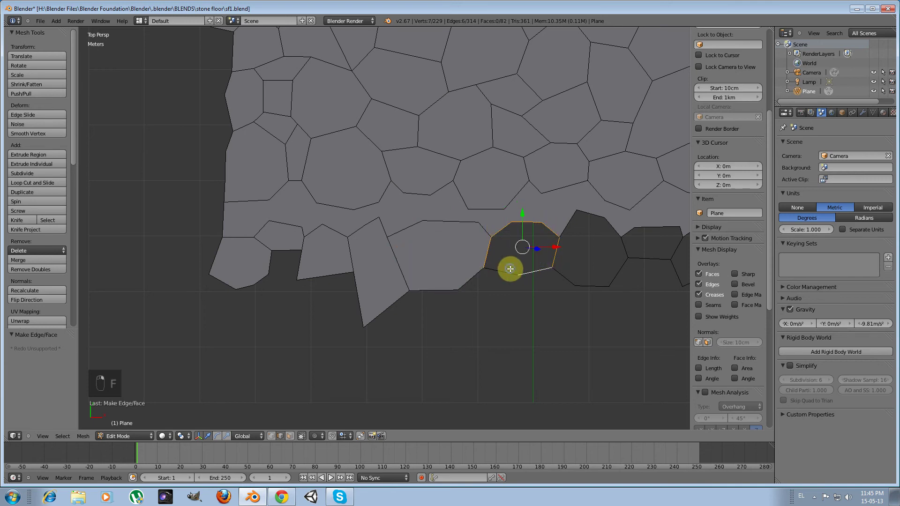
pyautogui.press('f')
# - Fill the tall sixth hole of the lower row with a single face, selecting only the edges around that hole
pyautogui.keyDown('shift'); pyautogui.moveTo(512, 267); pyautogui.dragTo(291, 277, button='middle'); pyautogui.keyUp('shift')
pyautogui.rightClick(356, 234)
pyautogui.keyDown('shift'); pyautogui.rightClick(356, 234); pyautogui.keyUp('shift')
pyautogui.keyDown('alt'); pyautogui.rightClick(357, 234); pyautogui.keyUp('alt')
pyautogui.keyDown('alt'); pyautogui.keyDown('shift'); pyautogui.rightClick(376, 232); pyautogui.keyUp('shift'); pyautogui.keyUp('alt')
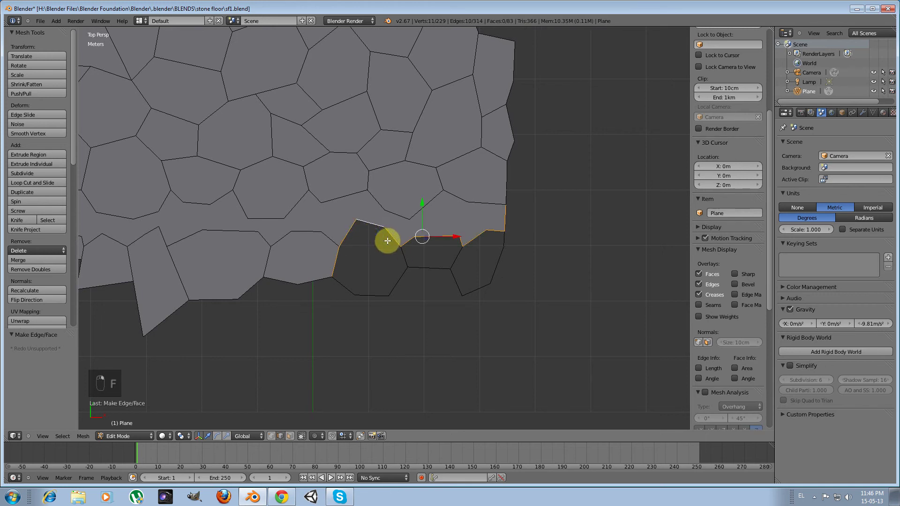
pyautogui.hotkey('ctrl', 'z')
pyautogui.keyDown('shift'); pyautogui.rightClick(379, 230); pyautogui.keyUp('shift')
pyautogui.keyDown('shift'); pyautogui.rightClick(396, 241); pyautogui.keyUp('shift')
pyautogui.keyDown('shift'); pyautogui.rightClick(400, 255); pyautogui.keyUp('shift')
pyautogui.keyDown('shift'); pyautogui.rightClick(395, 272); pyautogui.keyUp('shift')
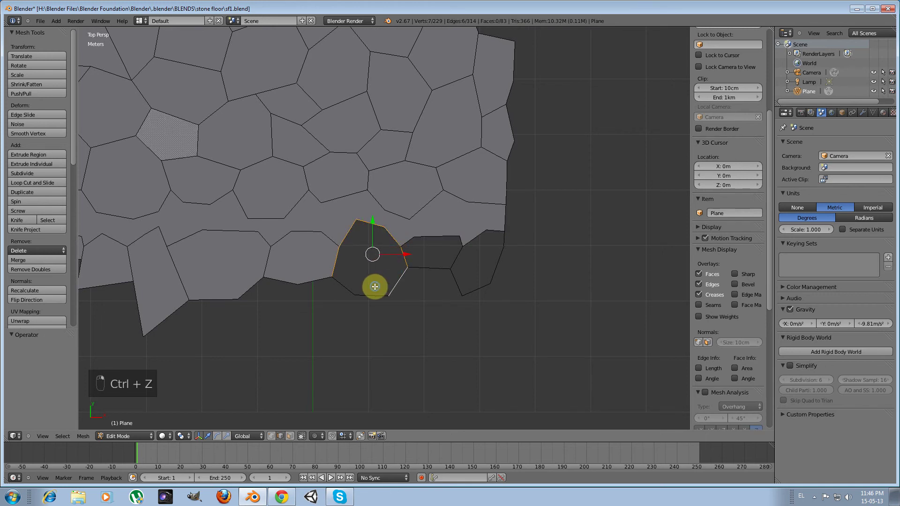
pyautogui.keyDown('shift'); pyautogui.rightClick(374, 286); pyautogui.keyUp('shift')
pyautogui.keyDown('shift'); pyautogui.rightClick(344, 283); pyautogui.keyUp('shift')
pyautogui.press('f')
# - Fill the small seventh hole of the lower row with a single face
pyautogui.rightClick(411, 257)
pyautogui.keyDown('shift'); pyautogui.rightClick(415, 243); pyautogui.keyUp('shift')
pyautogui.keyDown('shift'); pyautogui.rightClick(439, 240); pyautogui.keyUp('shift')
pyautogui.keyDown('shift'); pyautogui.rightClick(460, 245); pyautogui.keyUp('shift')
pyautogui.keyDown('shift'); pyautogui.rightClick(456, 255); pyautogui.keyUp('shift')
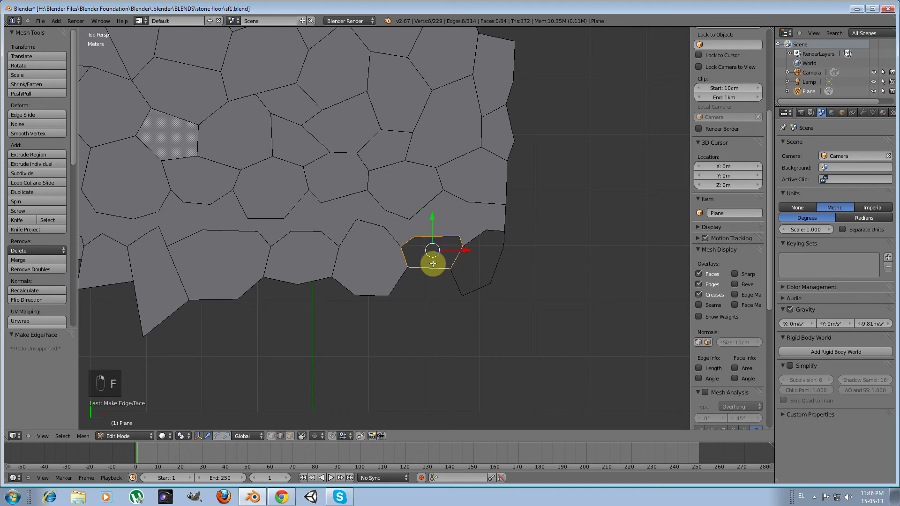
pyautogui.press('f')
# - Fill the lower row's last hole, at the floor's lower-right corner, with a single face
pyautogui.rightClick(456, 277)
pyautogui.keyDown('shift'); pyautogui.rightClick(472, 281); pyautogui.keyUp('shift')
pyautogui.keyDown('shift'); pyautogui.rightClick(493, 251); pyautogui.keyUp('shift')
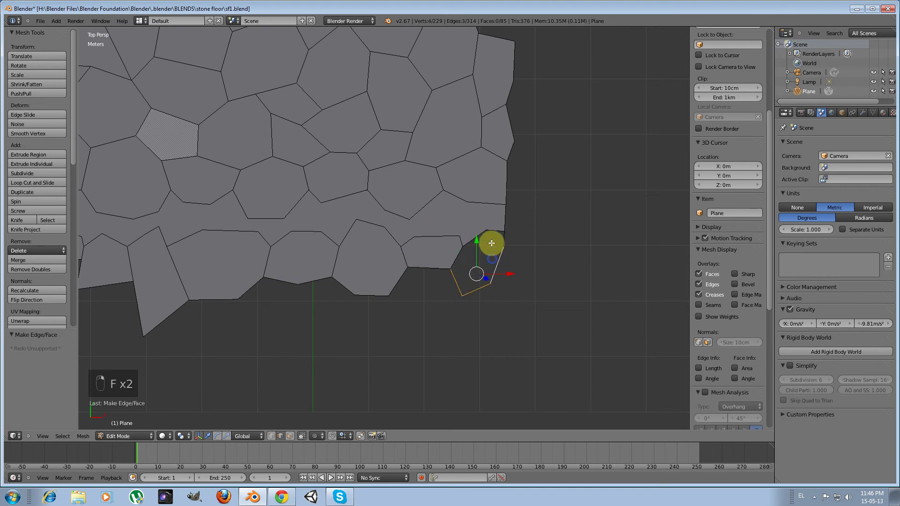
pyautogui.keyDown('shift'); pyautogui.rightClick(501, 238); pyautogui.keyUp('shift')
pyautogui.keyDown('shift'); pyautogui.rightClick(495, 235); pyautogui.keyUp('shift')
pyautogui.keyDown('shift'); pyautogui.rightClick(475, 241); pyautogui.keyUp('shift')
pyautogui.keyDown('shift'); pyautogui.rightClick(462, 258); pyautogui.keyUp('shift')
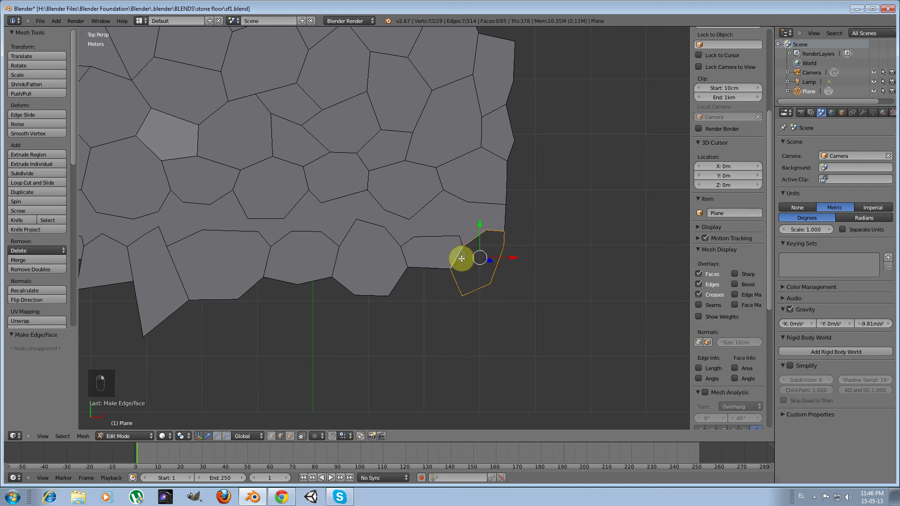
pyautogui.press('f')
# - Knife two separate cuts across the uncut strip above the lower row, over both upper corners of its first small stone
pyautogui.scroll(-2, 282, 265)
pyautogui.keyDown('shift'); pyautogui.moveTo(249, 238); pyautogui.dragTo(390, 257, button='middle'); pyautogui.keyUp('shift')
pyautogui.press('a')
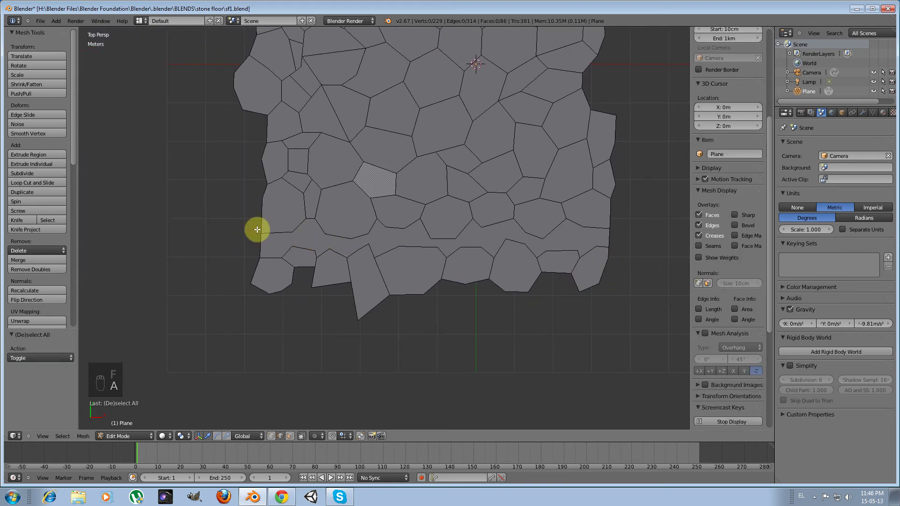
pyautogui.scroll(2, 265, 258)
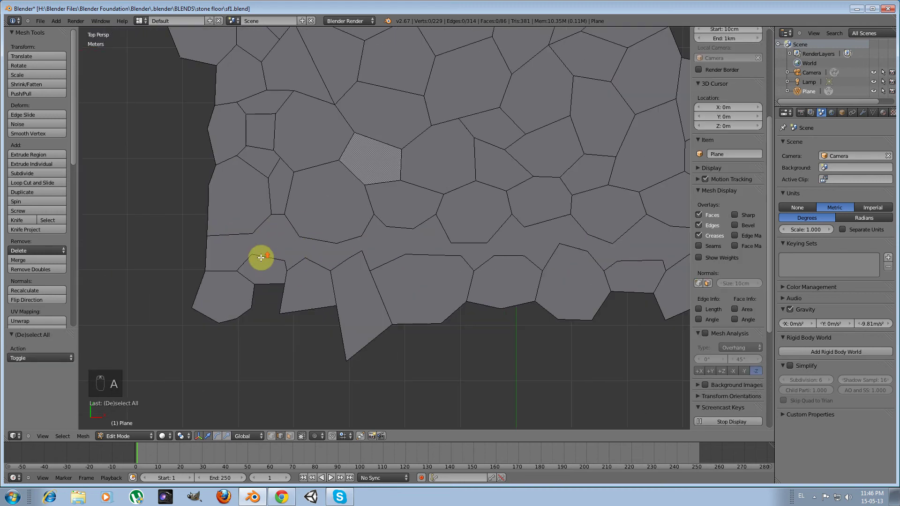
pyautogui.press('k')
pyautogui.click(252, 253)
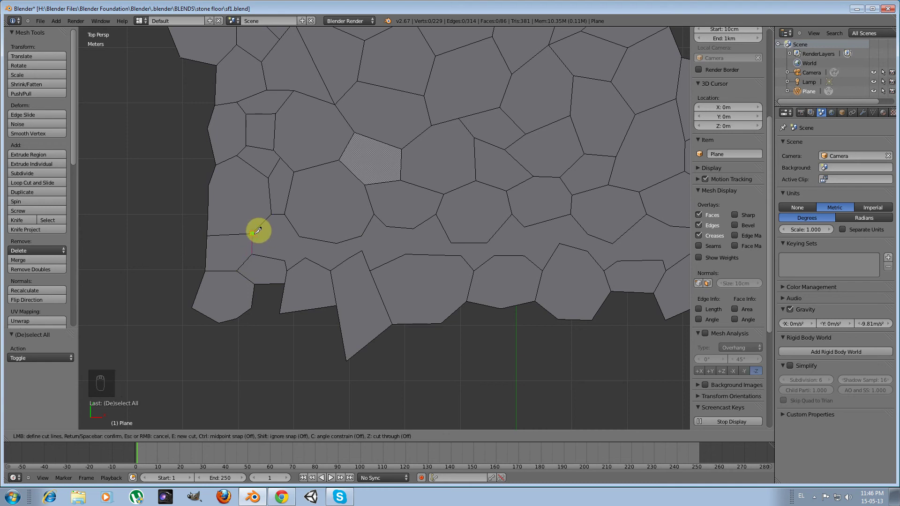
pyautogui.click(253, 234)
pyautogui.press('e')
pyautogui.click(297, 235)
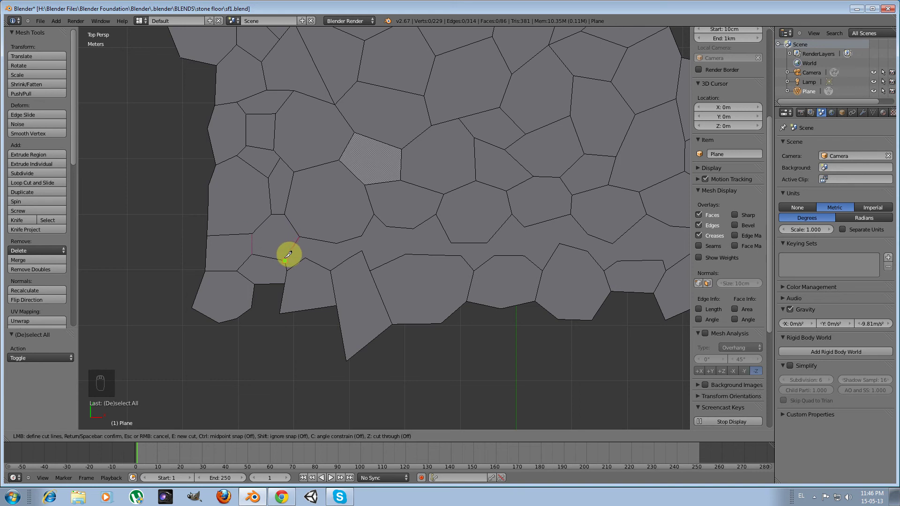
pyautogui.click(286, 257)
# - Add knife cuts across the strip from the second lower stone's peak and from the pointed stone's tip to the stone above
pyautogui.click(306, 256)
pyautogui.click(313, 239)
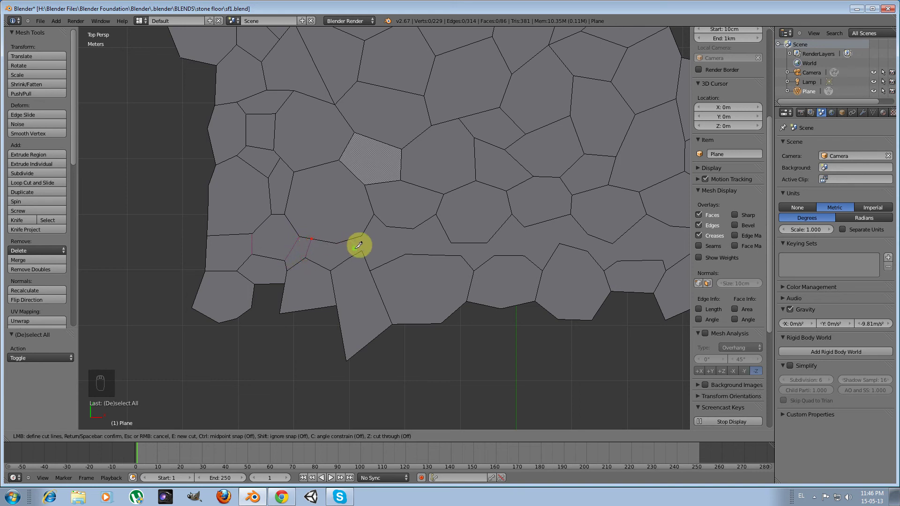
pyautogui.click(361, 250)
pyautogui.click(338, 243)
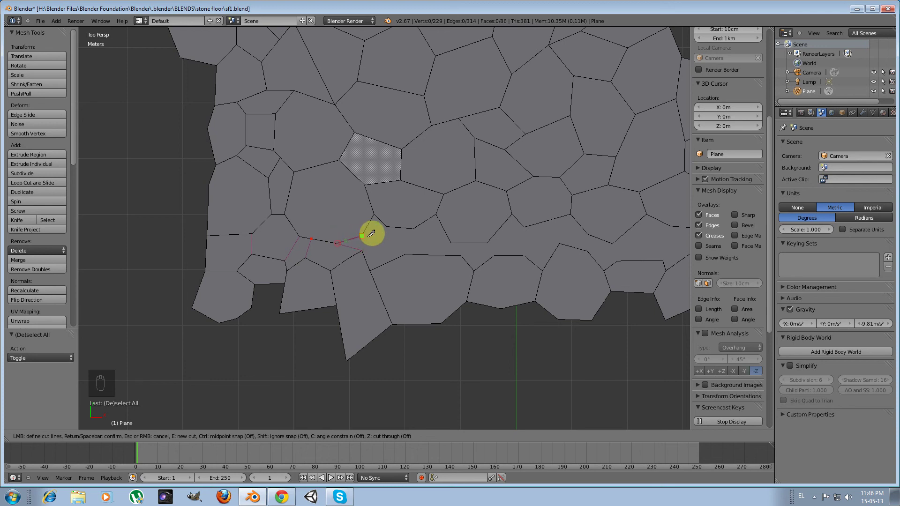
pyautogui.press('e')
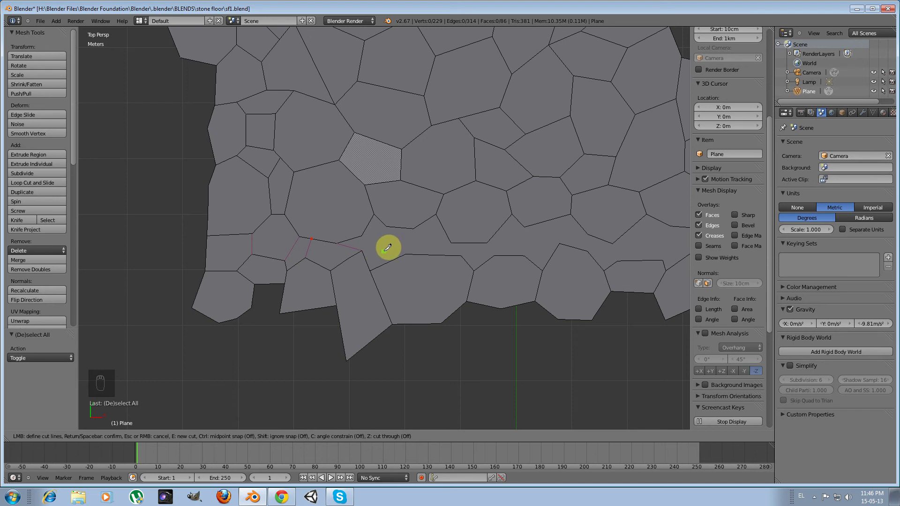
# - Add two knife cuts across the strip, from the pointed stone's right side and from the wide stone's upper-left corner
pyautogui.click(387, 227)
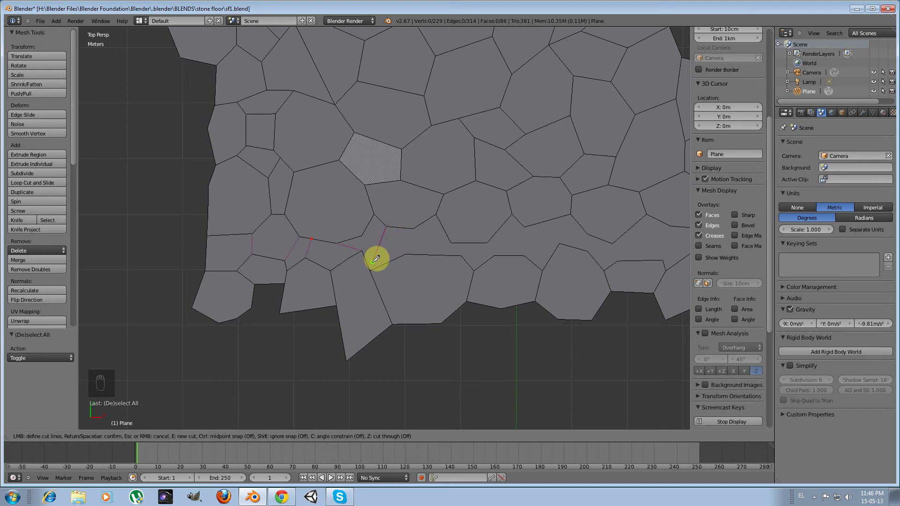
pyautogui.click(367, 262)
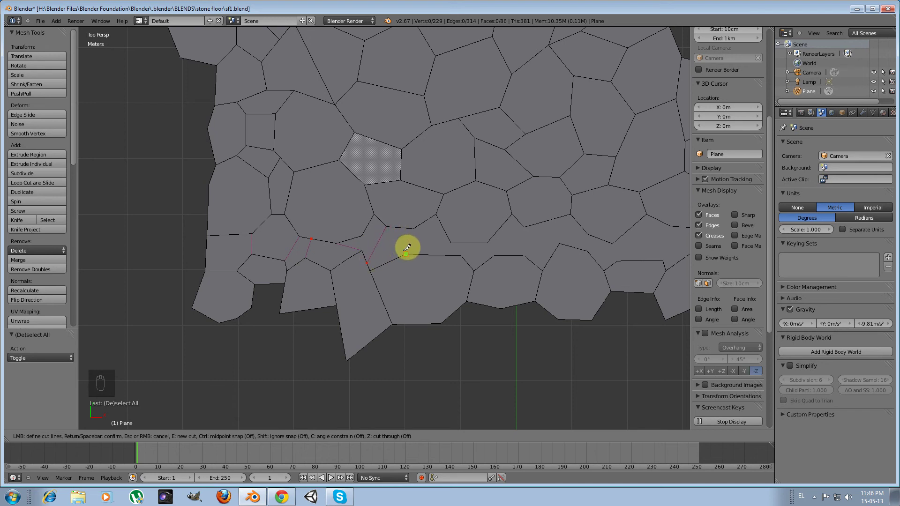
pyautogui.click(406, 253)
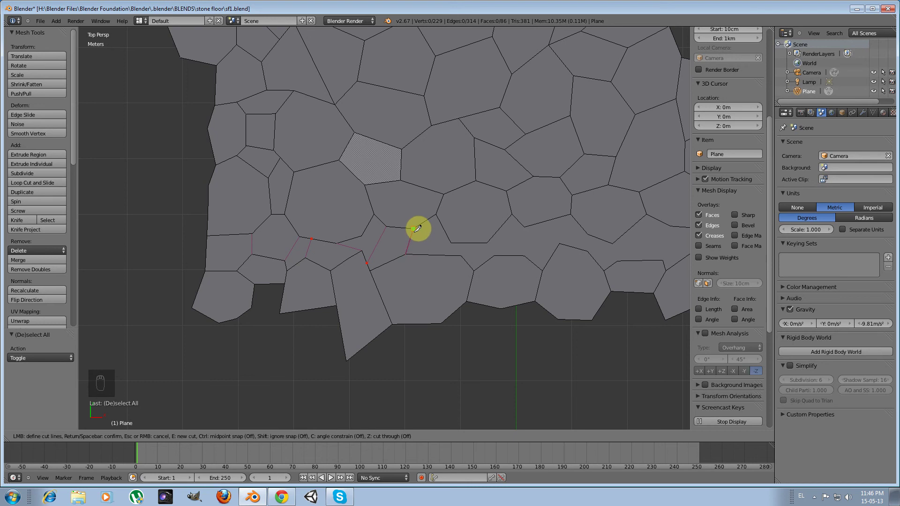
pyautogui.click(415, 230)
pyautogui.press('e')
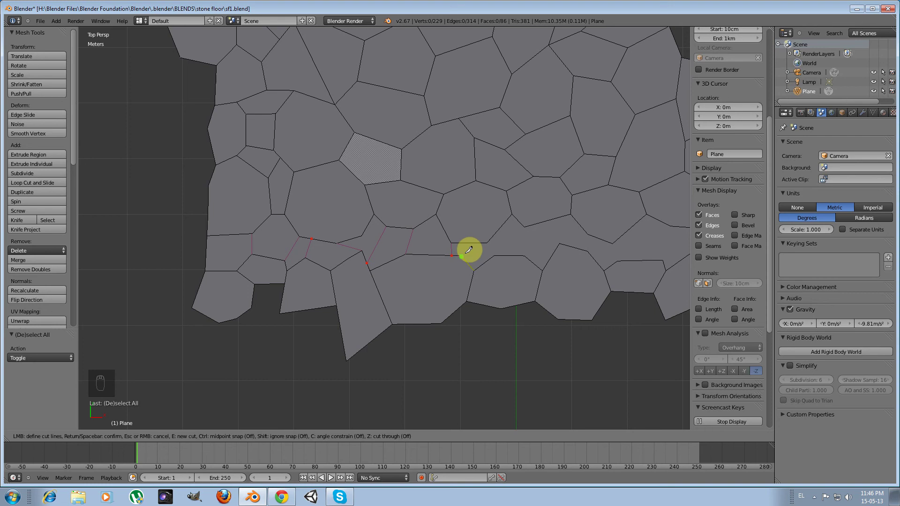
# - Add three knife cuts across the strip above the fifth lower stone, up to the peak of the sixth
pyautogui.click(496, 253)
pyautogui.click(489, 238)
pyautogui.press('e')
pyautogui.click(528, 251)
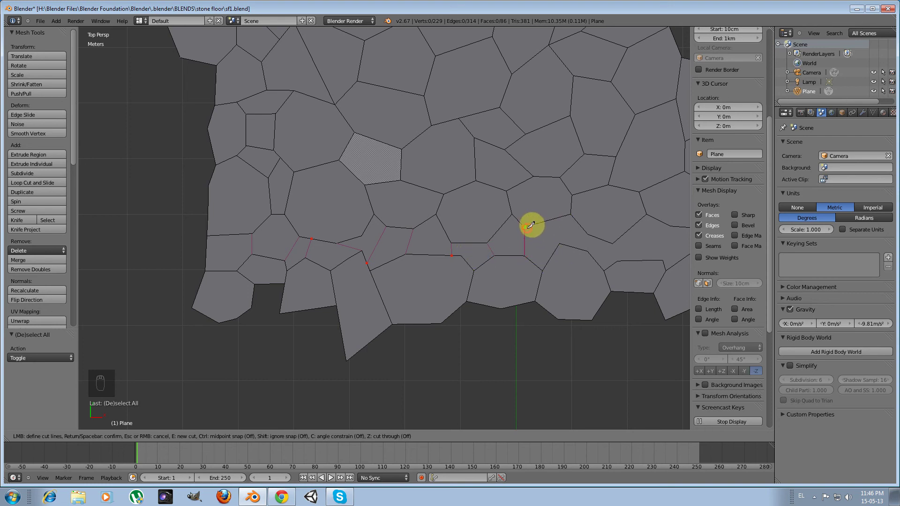
pyautogui.click(531, 226)
pyautogui.click(560, 240)
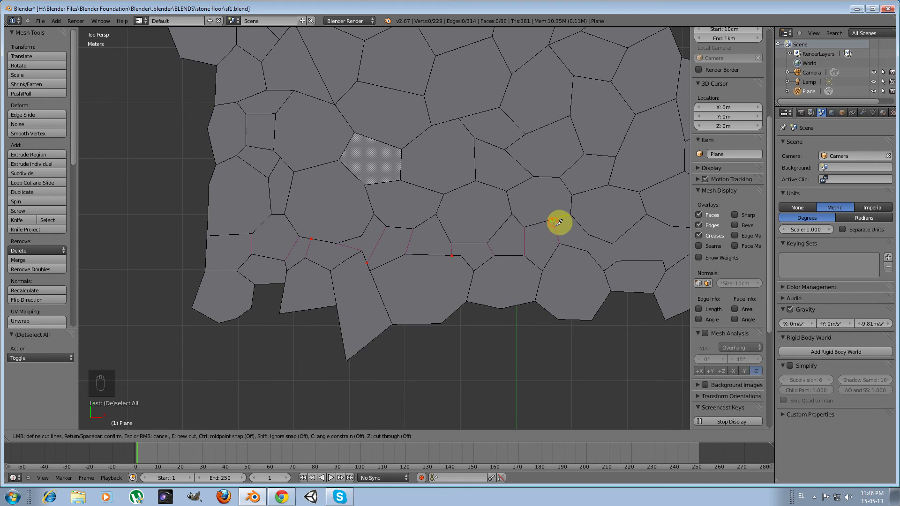
pyautogui.press('e')
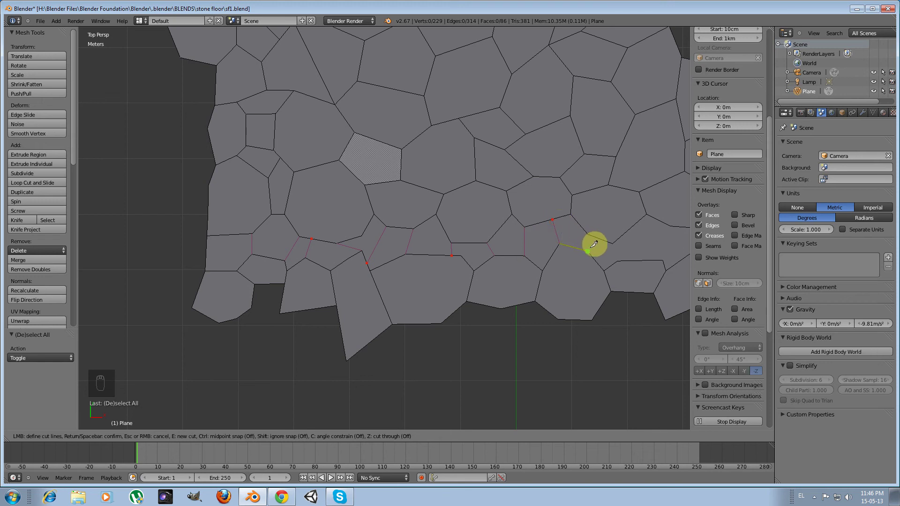
# - Add two knife cuts across the strip, from the sixth stone's right shoulder and from the seventh stone's upper-left corner
pyautogui.click(588, 250)
pyautogui.click(589, 237)
pyautogui.press('e')
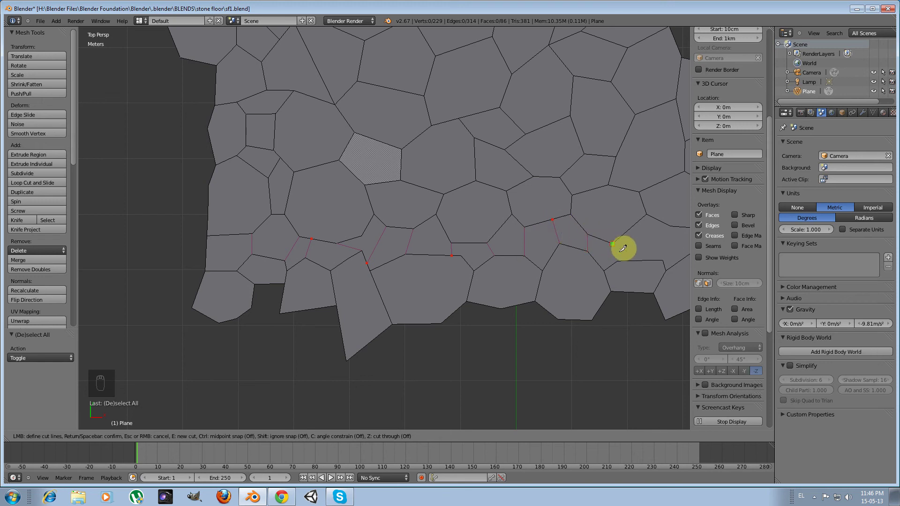
pyautogui.click(621, 258)
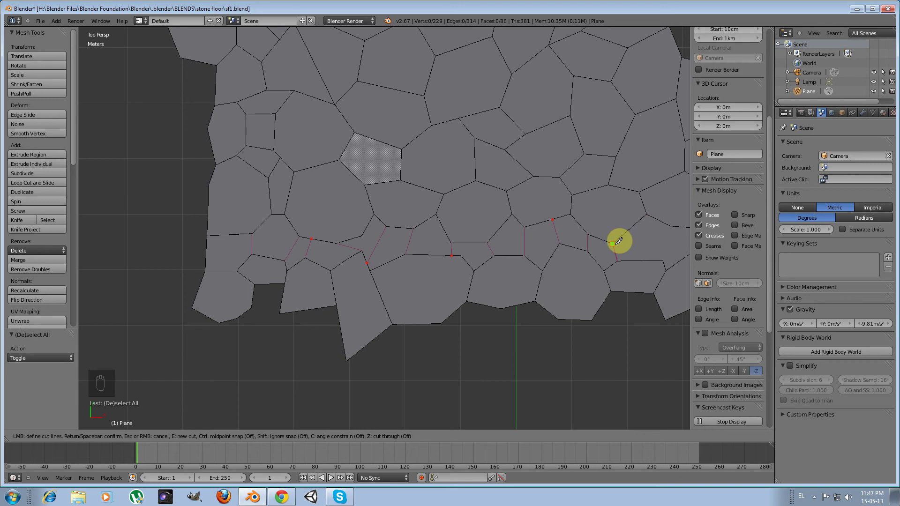
pyautogui.click(615, 244)
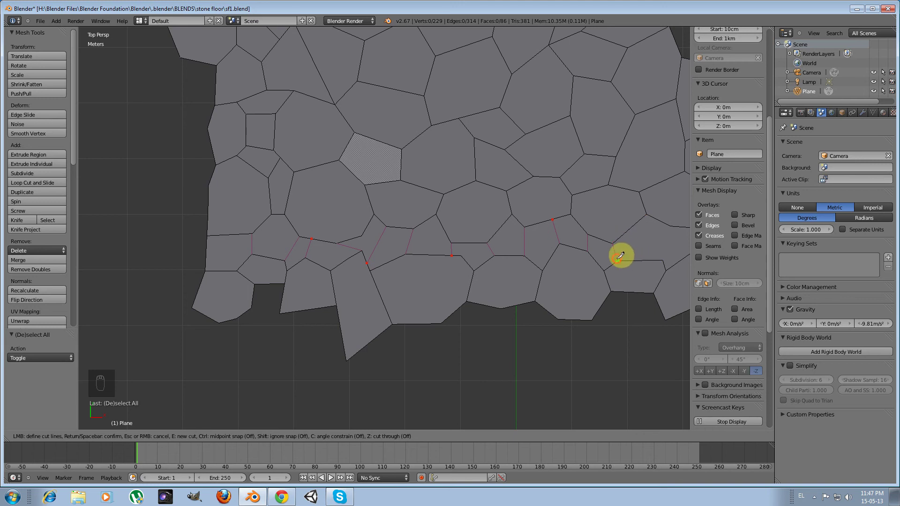
# - Add the last two knife cuts near the strip's right end, apply all the cuts and clear the selection
pyautogui.keyDown('shift'); pyautogui.moveTo(620, 256); pyautogui.dragTo(406, 267, button='middle'); pyautogui.keyUp('shift')
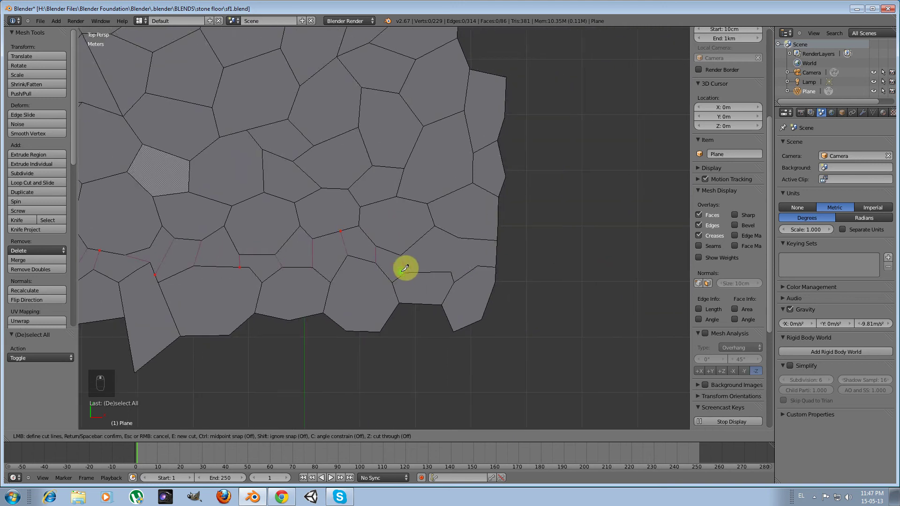
pyautogui.click(452, 271)
pyautogui.click(462, 239)
pyautogui.click(478, 265)
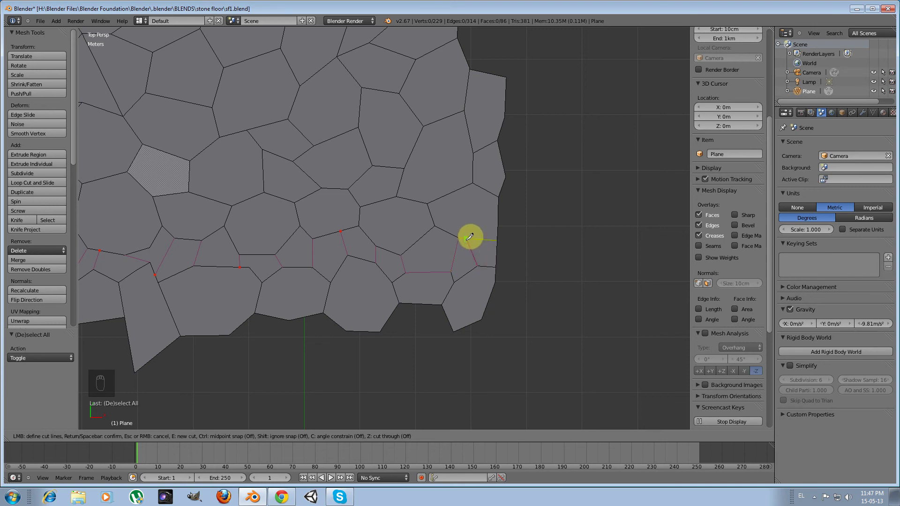
pyautogui.click(467, 237)
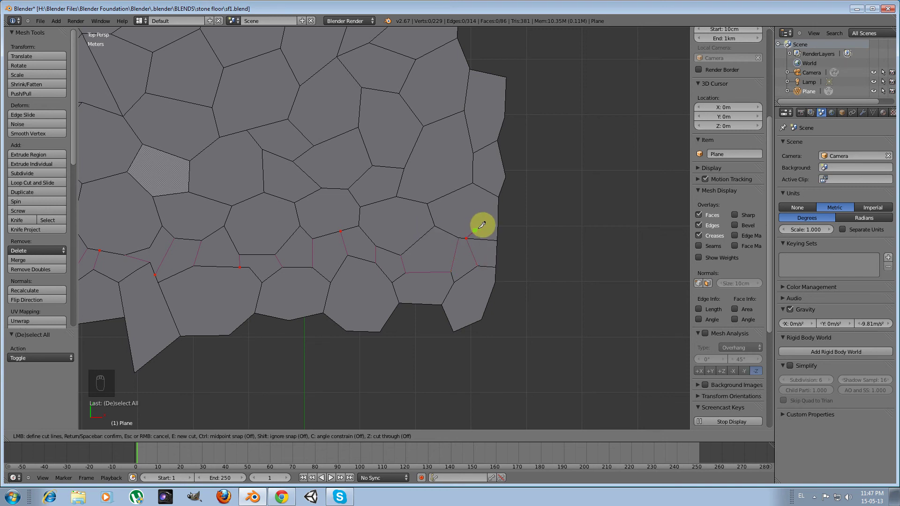
pyautogui.press('Return')
pyautogui.scroll(-4, 290, 249)
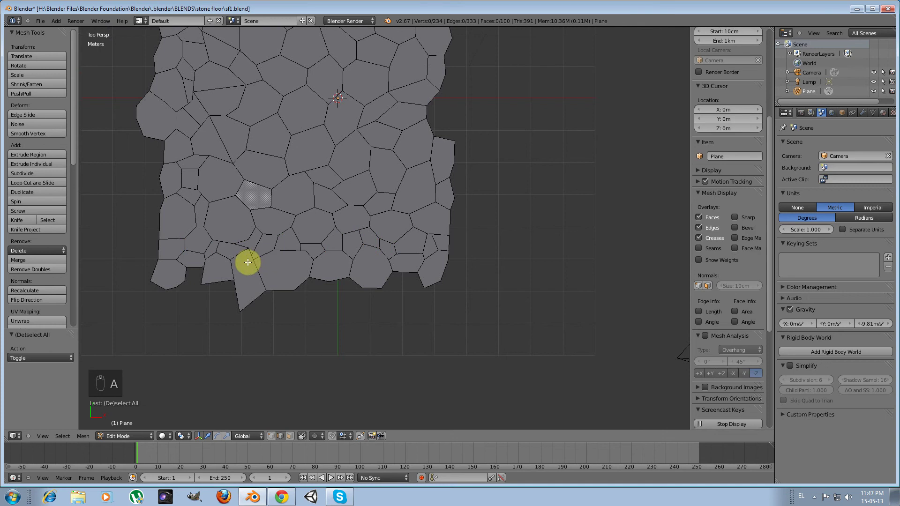
pyautogui.press('a')
# - Add knife cuts across two large bottom-row stones, the one right of the pointed stone and the third one right of it
pyautogui.scroll(5, 256, 296)
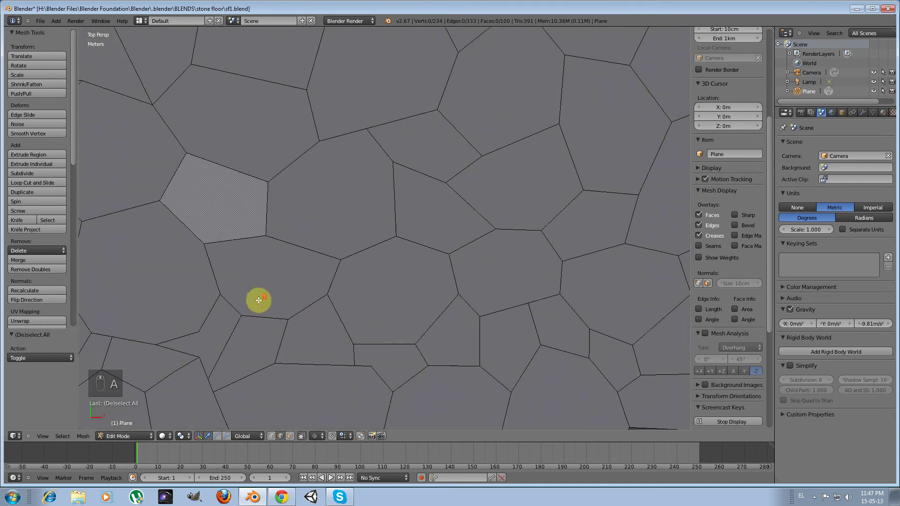
pyautogui.scroll(-3, 211, 322)
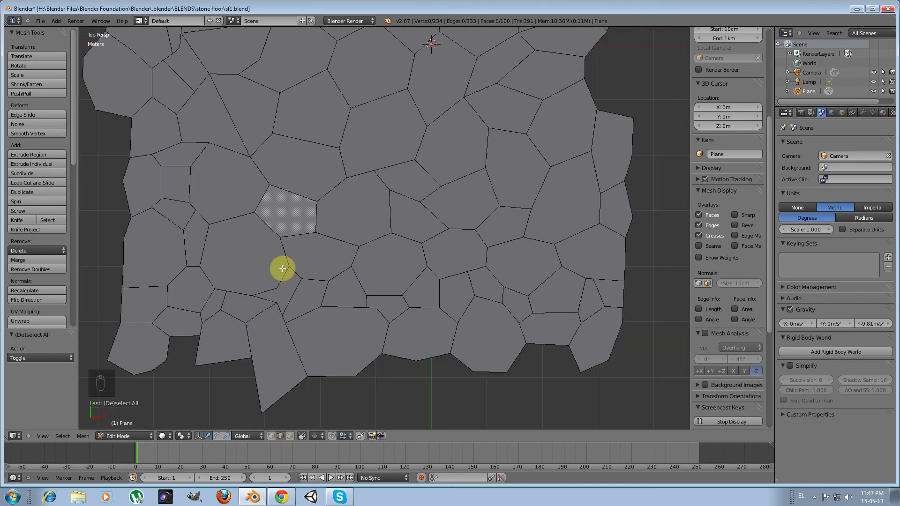
pyautogui.scroll(-3, 281, 271)
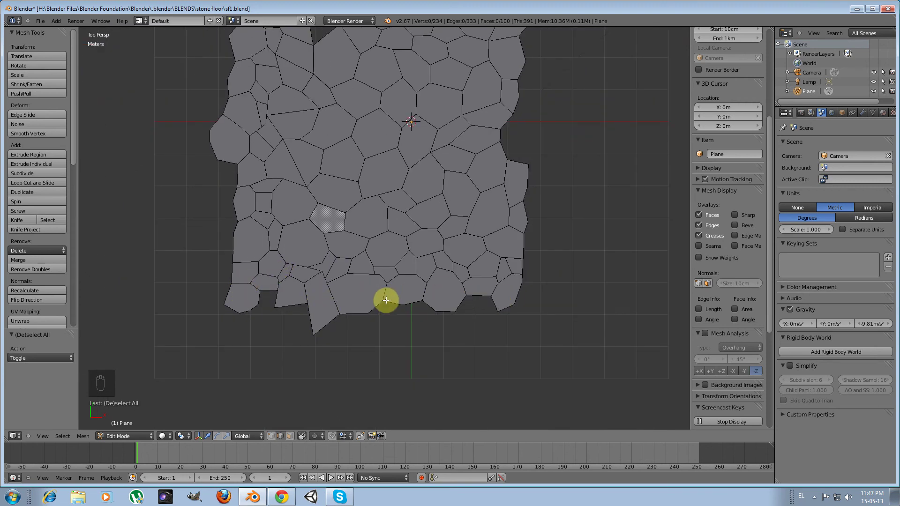
pyautogui.scroll(2, 386, 299)
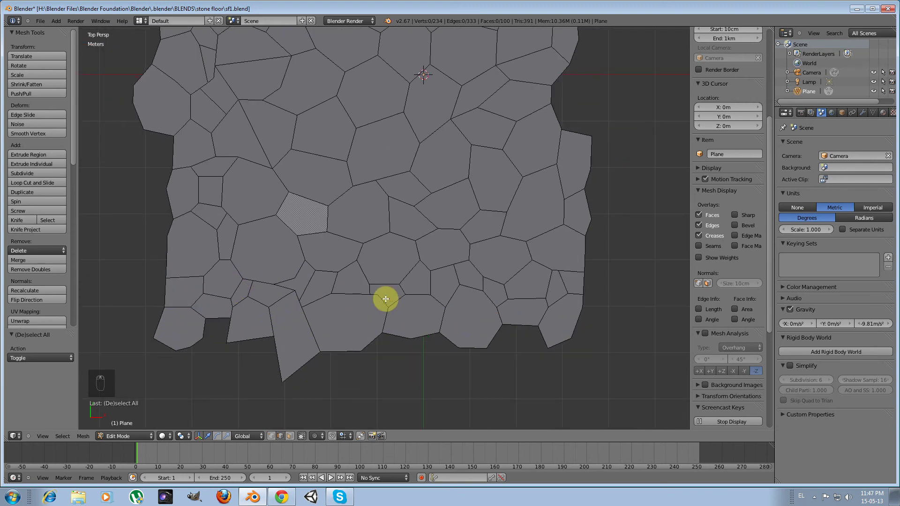
pyautogui.press('k')
pyautogui.click(360, 348)
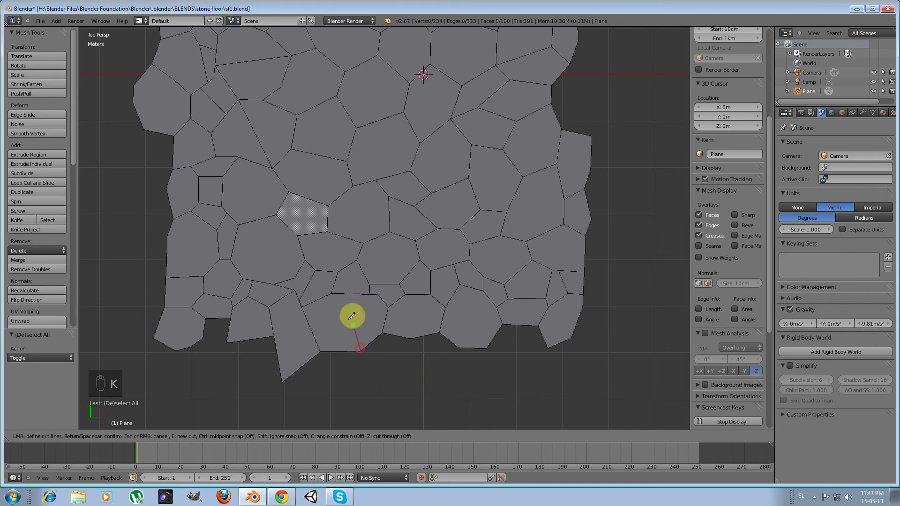
pyautogui.click(334, 296)
pyautogui.press('e')
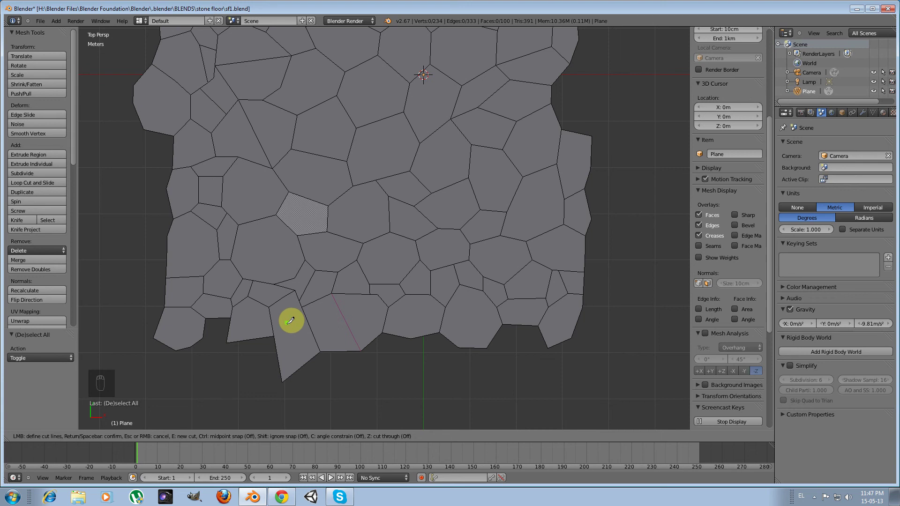
pyautogui.click(468, 337)
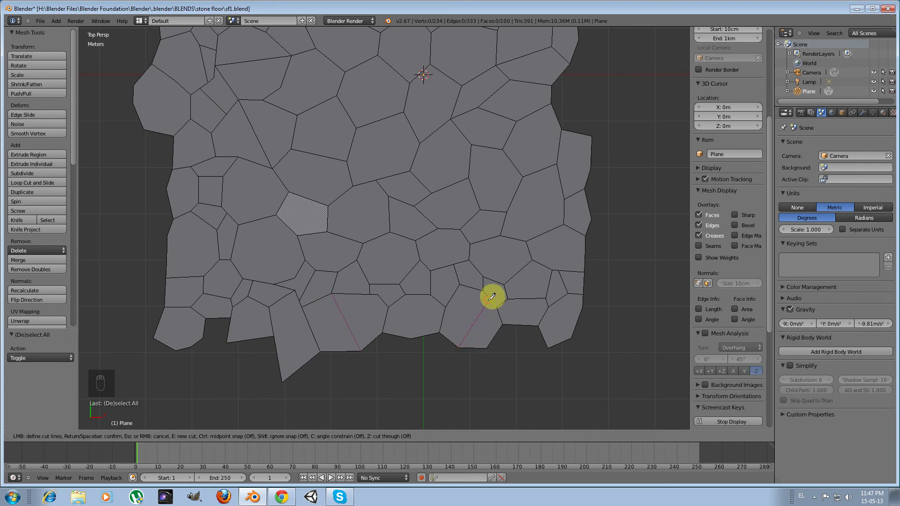
pyautogui.click(490, 297)
pyautogui.press('e')
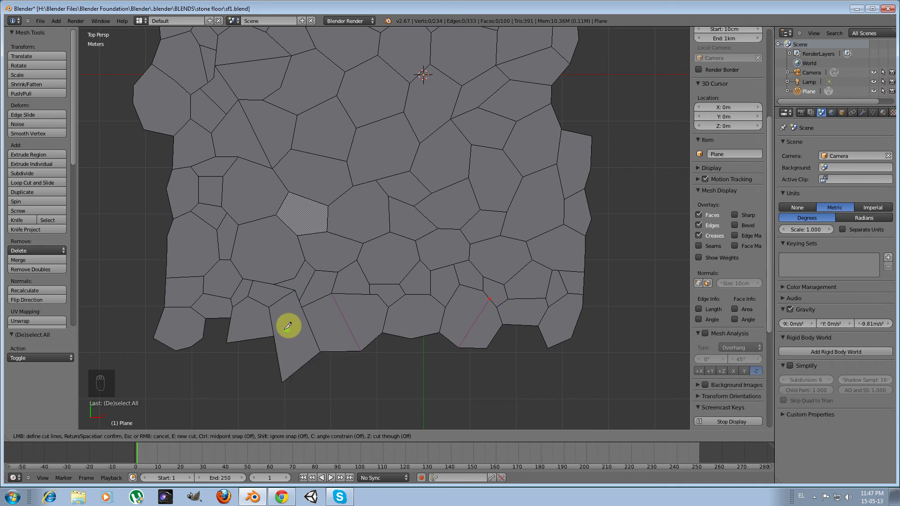
# - Add a crosswise knife cut through the pointed bottom stone, apply all the cuts and clear the selection
pyautogui.click(311, 328)
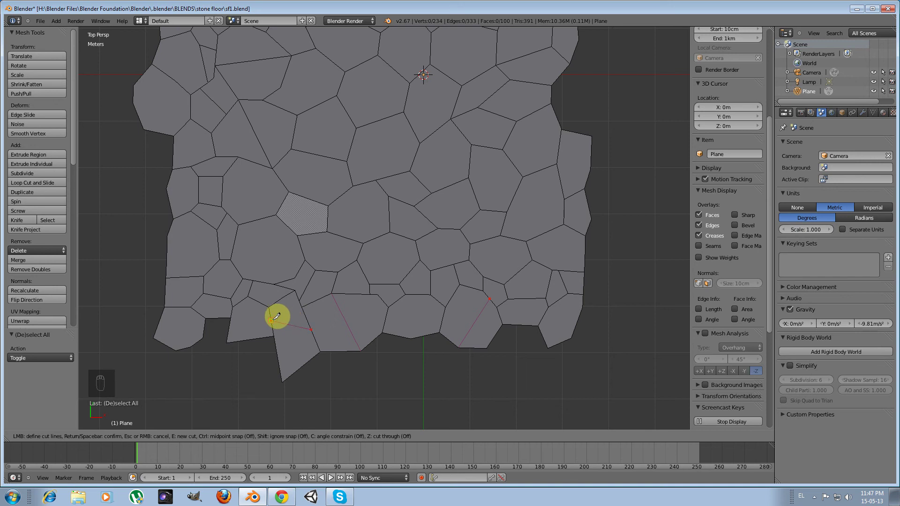
pyautogui.press('Return')
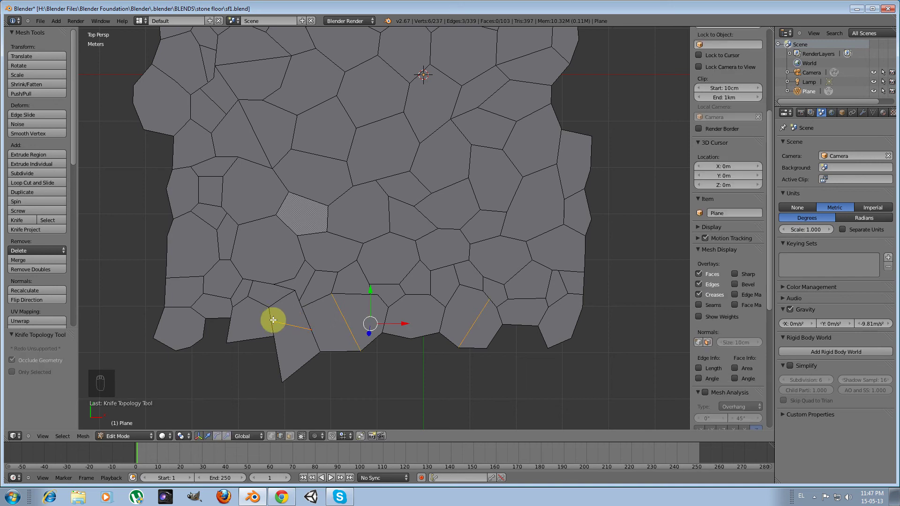
pyautogui.scroll(-4, 274, 313)
pyautogui.press('a')
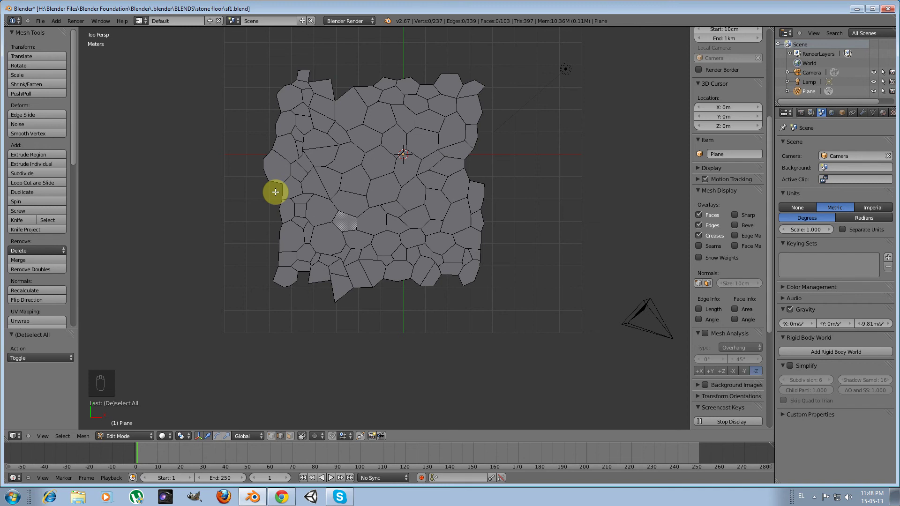
# - Save the file as sf2.blend in the stone floor folder, overwriting the existing file
pyautogui.click(41, 20)
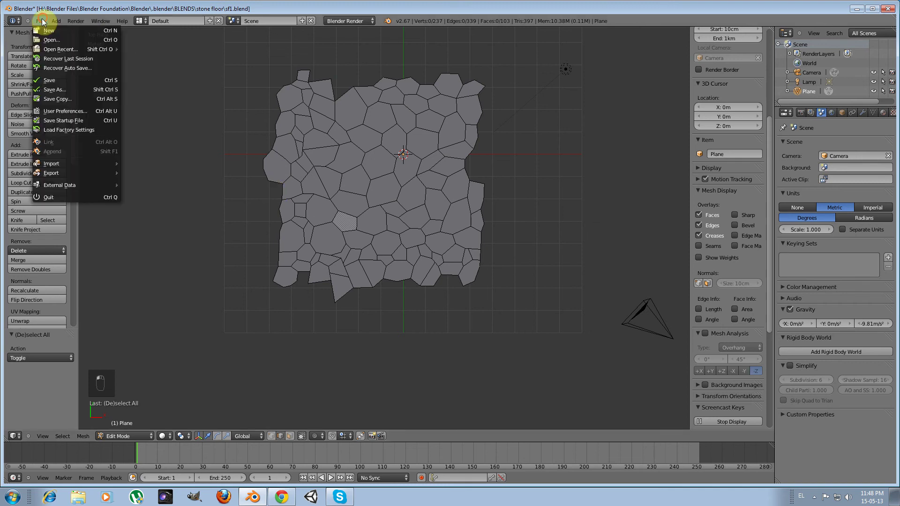
pyautogui.click(65, 87)
pyautogui.click(141, 86)
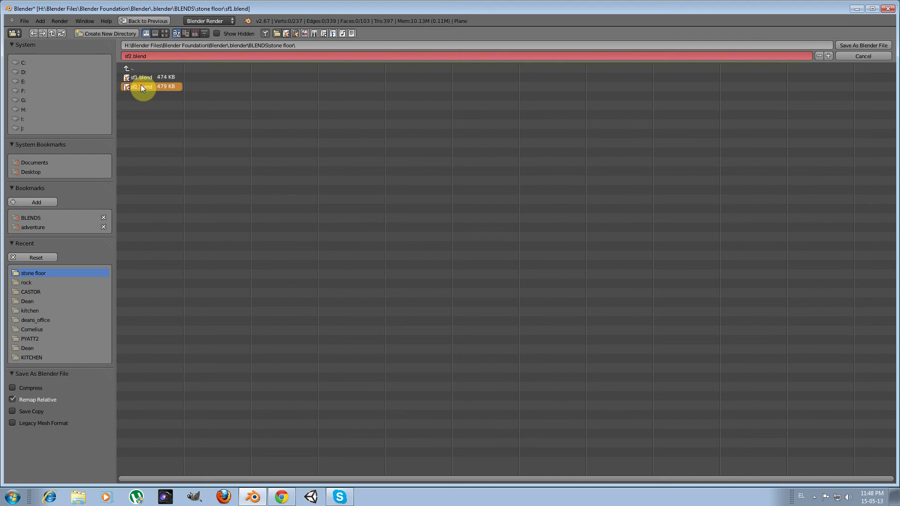
pyautogui.click(851, 45)
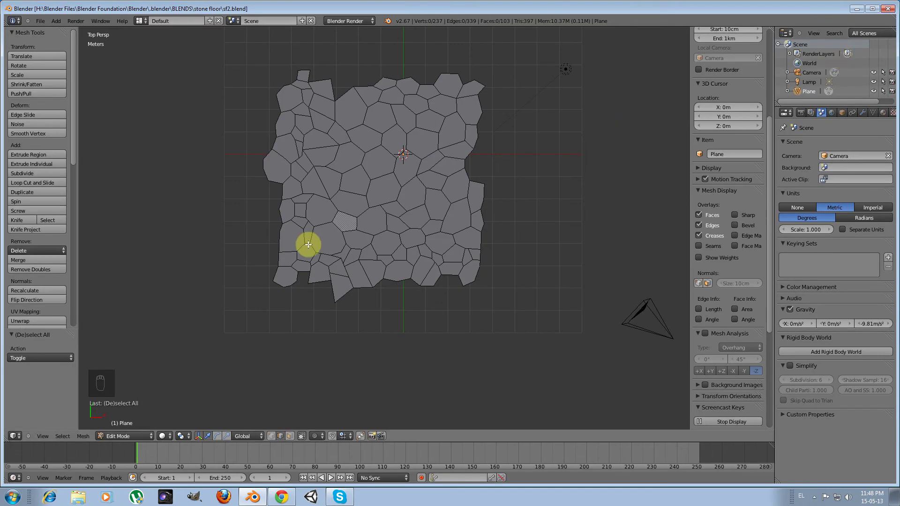
# - Examine the flat stone mesh in perspective and in tilted views from above
pyautogui.scroll(5, 308, 244)
pyautogui.moveTo(303, 272); pyautogui.dragTo(273, 211, button='middle')
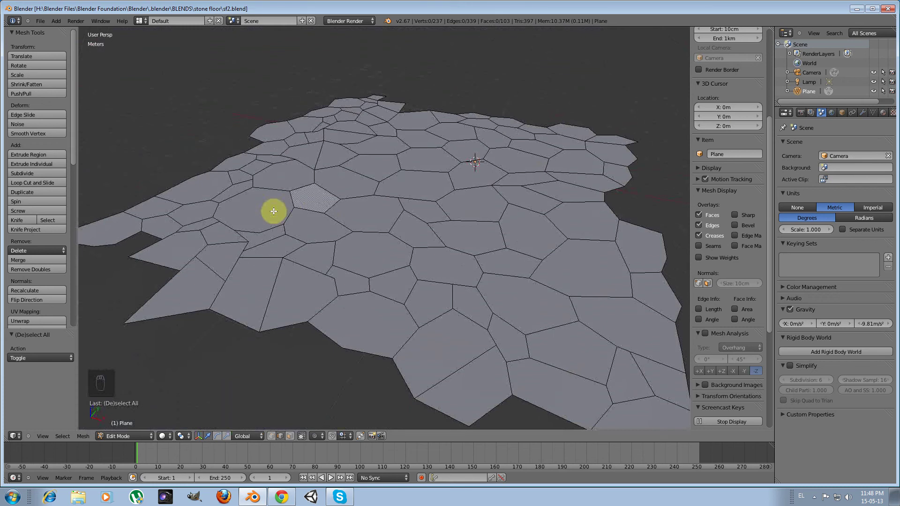
pyautogui.press('KP_7')
pyautogui.press('KP_2')
pyautogui.press('KP_2')
pyautogui.press('KP_2')
pyautogui.press('KP_2')
pyautogui.press('KP_2')
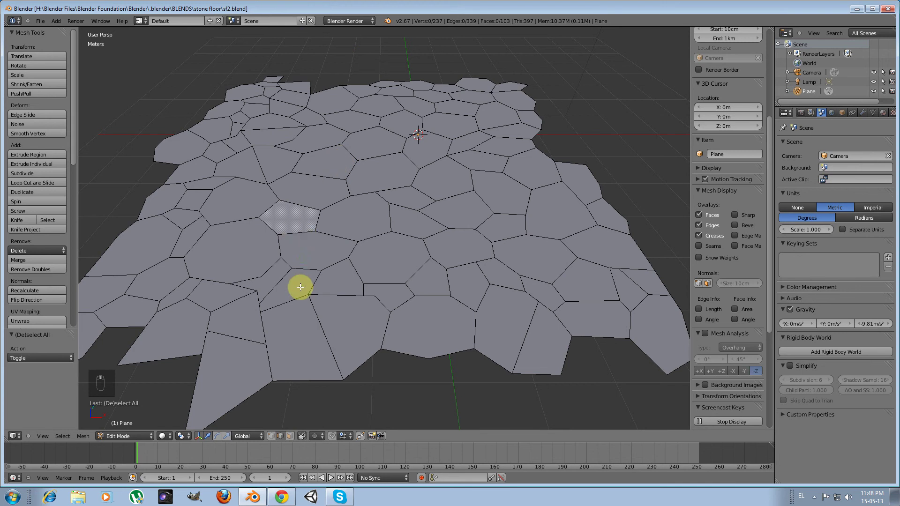
pyautogui.scroll(5, 300, 274)
pyautogui.scroll(-6, 301, 274)
pyautogui.press('KP_7')
pyautogui.press('KP_2')
pyautogui.press('KP_2')
pyautogui.press('KP_2')
pyautogui.press('KP_2')
pyautogui.press('KP_2')
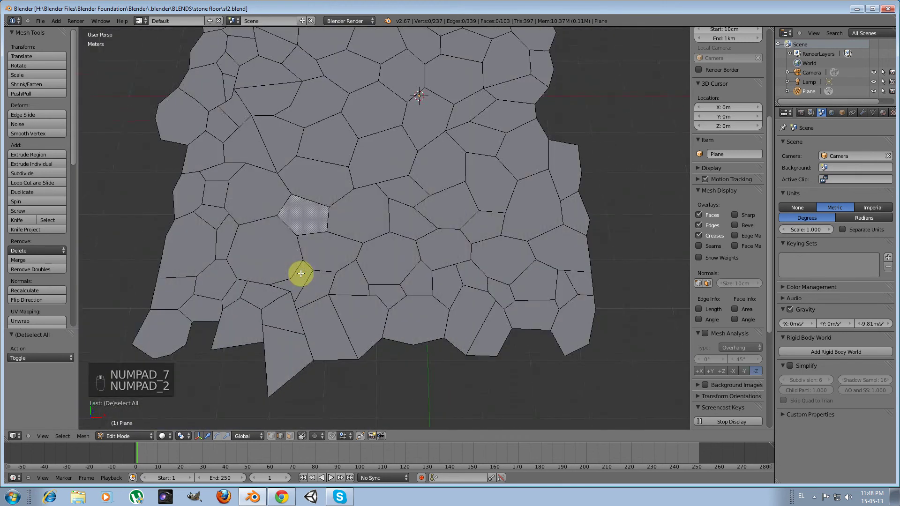
# - Select the whole mesh and extrude it as individual faces, raising the stones by about 0.11
pyautogui.press('a')
pyautogui.press('a')
pyautogui.press('a')
pyautogui.press('a')
pyautogui.press('a')
pyautogui.press('a')
pyautogui.press('a')
pyautogui.press('a')
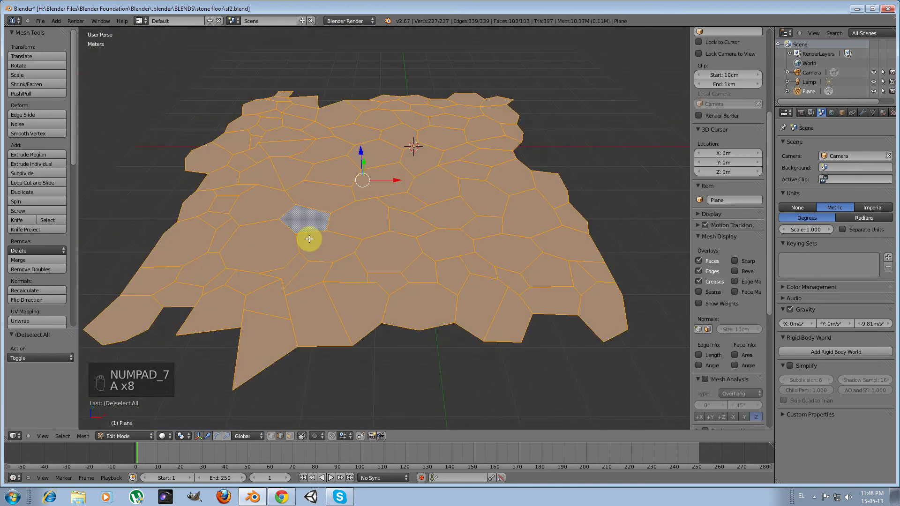
pyautogui.scroll(-1, 316, 178)
pyautogui.moveTo(340, 250); pyautogui.dragTo(357, 230, button='middle')
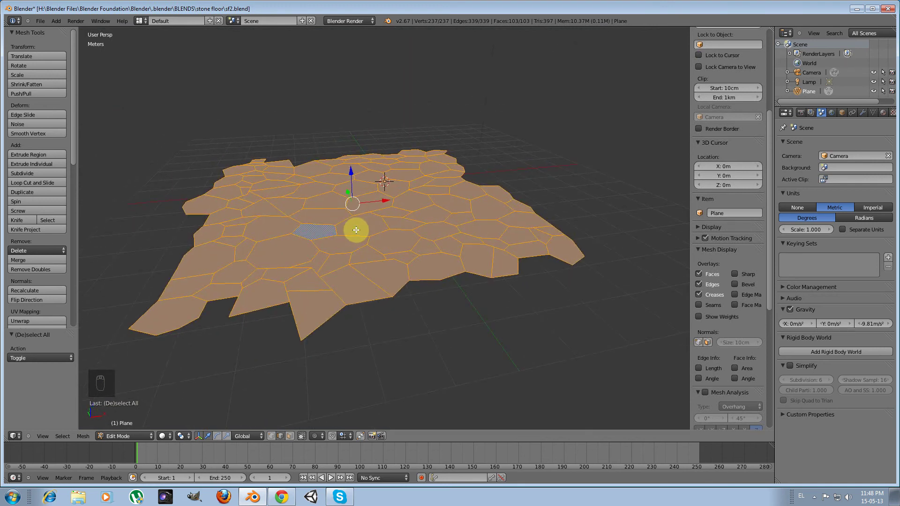
pyautogui.hotkey('alt', 'e')
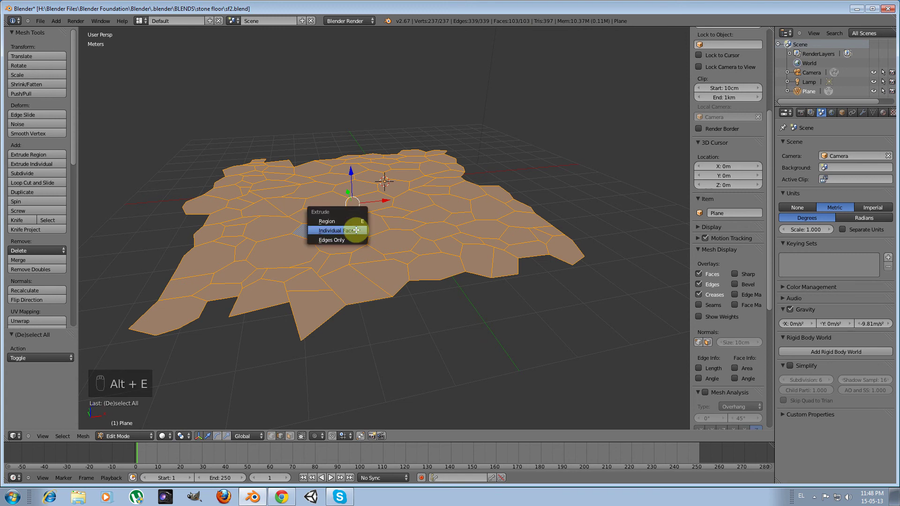
pyautogui.click(357, 230)
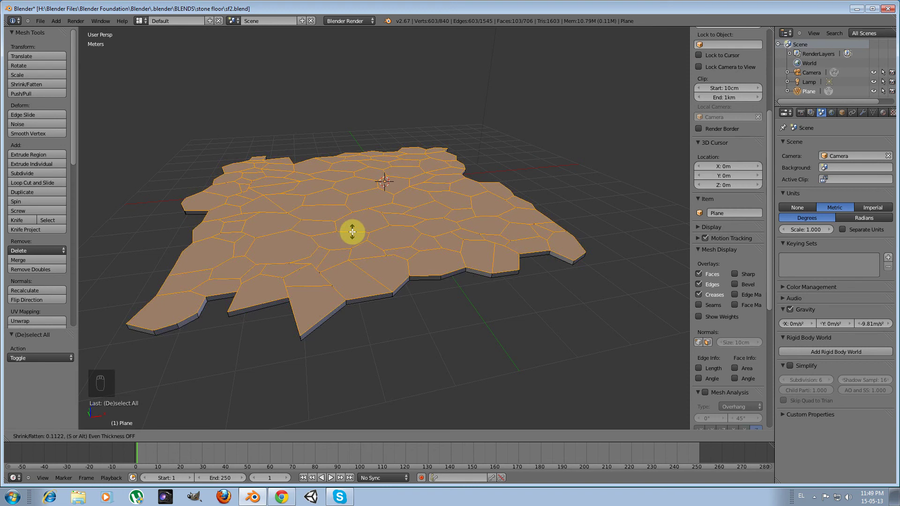
pyautogui.click(352, 232)
# - Shrink/fatten the selected stone tops by about 0.032 to open narrow gaps between the stones
pyautogui.moveTo(376, 280); pyautogui.dragTo(358, 264, button='middle')
pyautogui.scroll(3, 366, 263)
pyautogui.scroll(2, 366, 263)
pyautogui.hotkey('alt', 's')
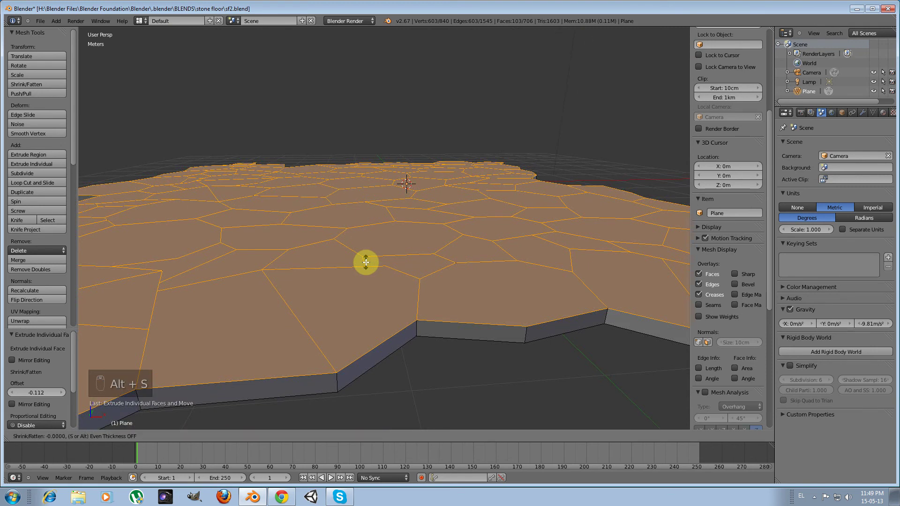
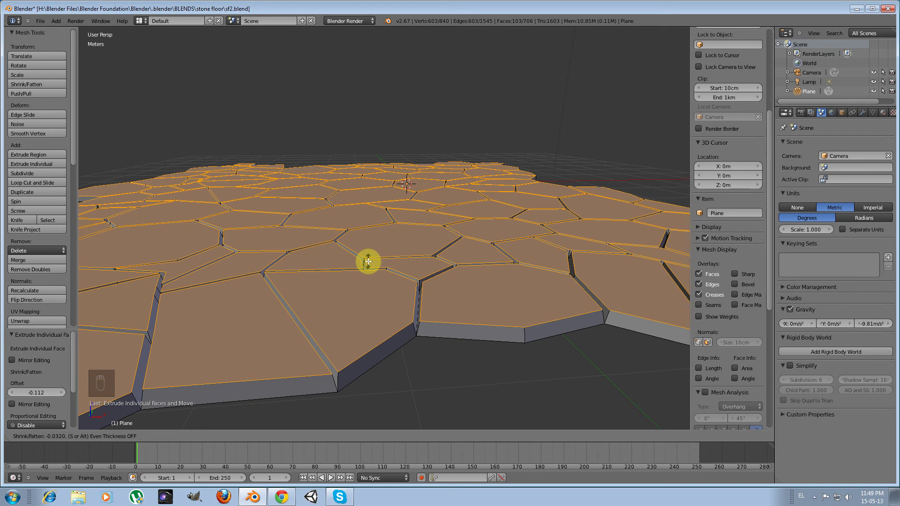
pyautogui.click(369, 261)
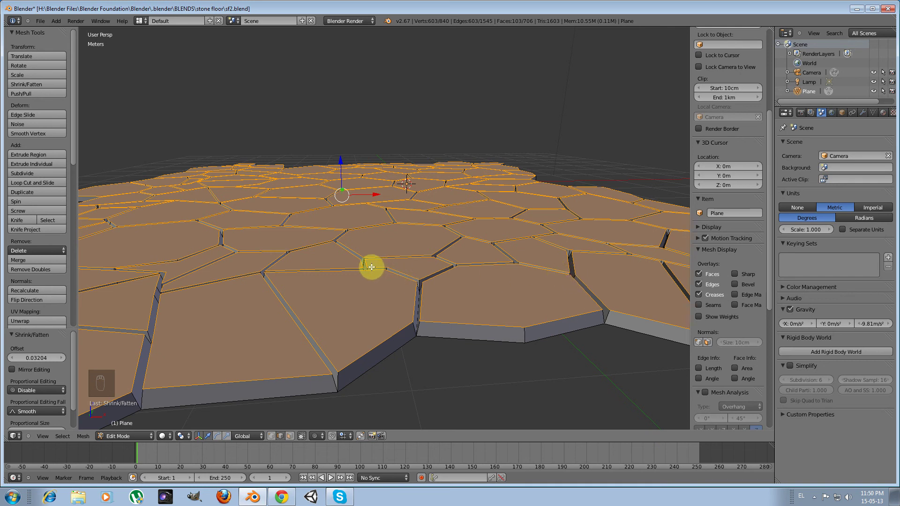
# - Bevel the edges of the stone tops with an offset of about 0.033 and one segment
pyautogui.hotkey('ctrl', 'b')
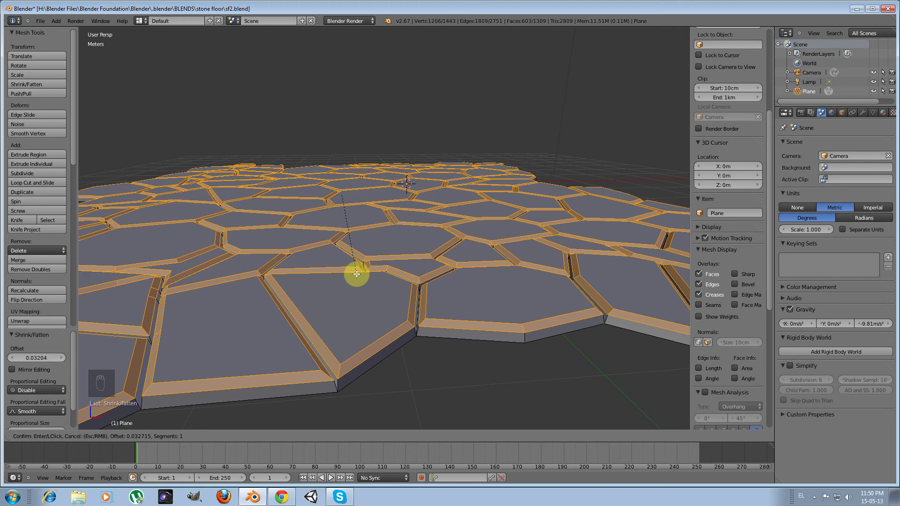
pyautogui.click(357, 274)
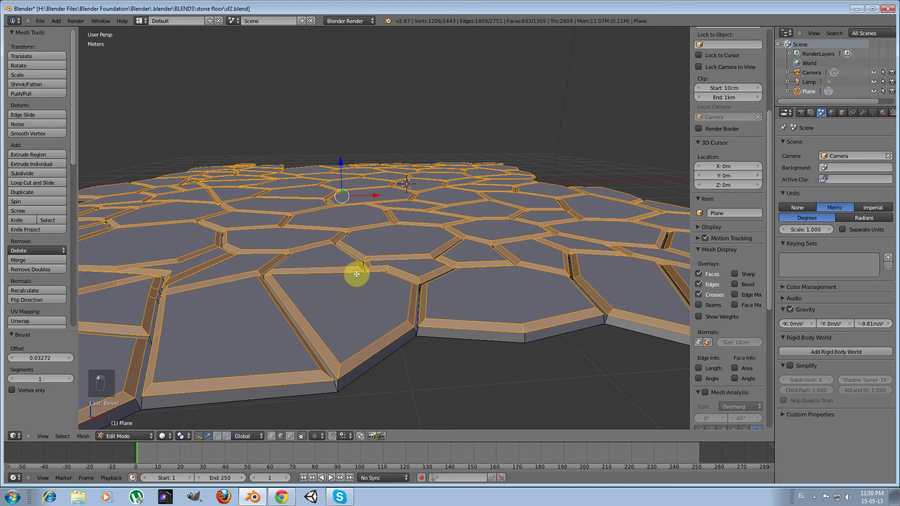
pyautogui.scroll(-2, 353, 258)
pyautogui.moveTo(354, 257); pyautogui.dragTo(344, 295, button='middle')
# - Return to Object Mode and apply smooth shading to the stone floor
pyautogui.press('Tab')
pyautogui.scroll(-2, 313, 282)
pyautogui.scroll(-2, 312, 280)
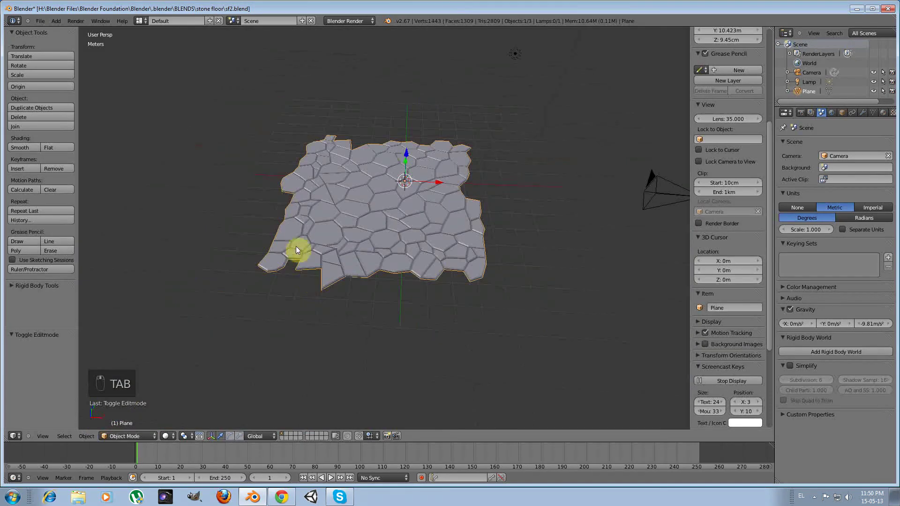
pyautogui.click(19, 149)
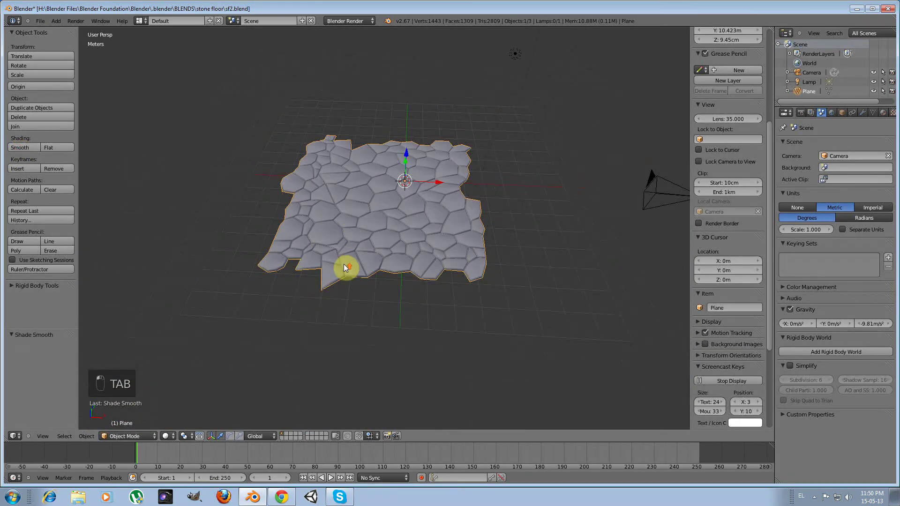
pyautogui.scroll(2, 346, 257)
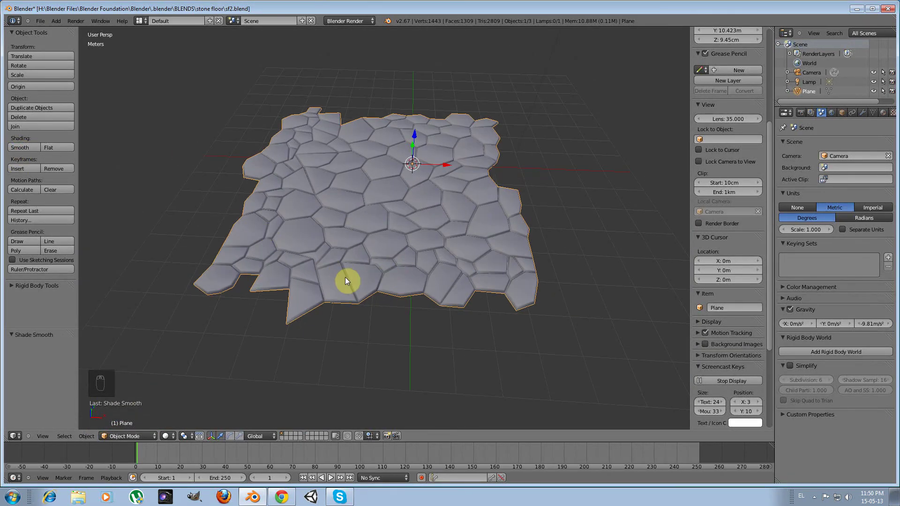
# - Add a Subdivision Surface modifier to the stone floor and set its subdivision type to Simple
pyautogui.click(863, 114)
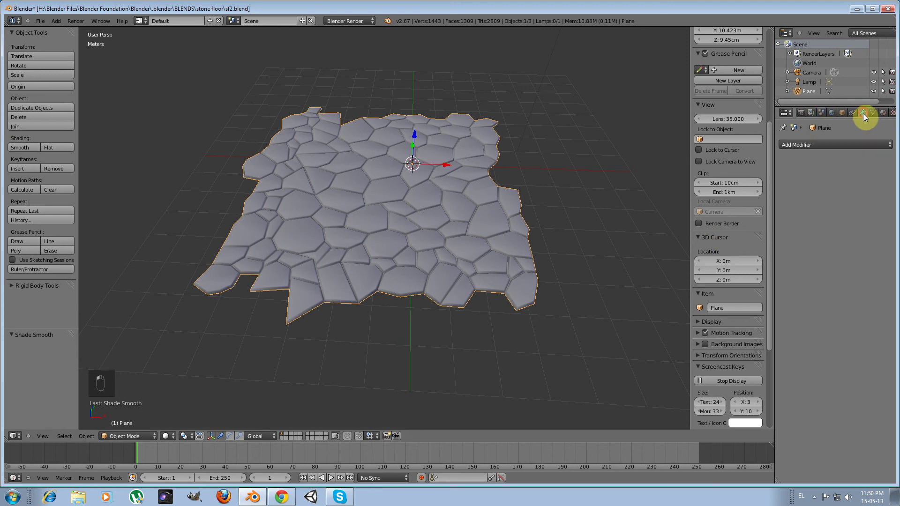
pyautogui.click(818, 145)
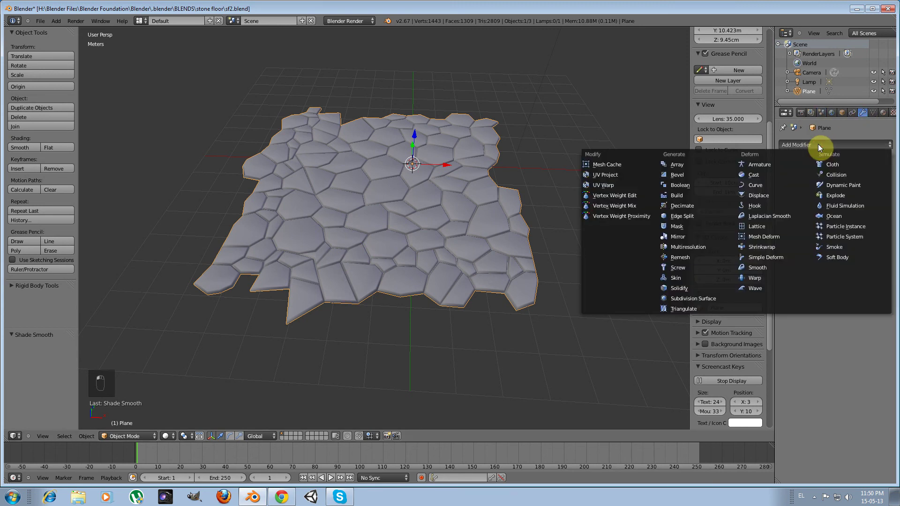
pyautogui.click(702, 299)
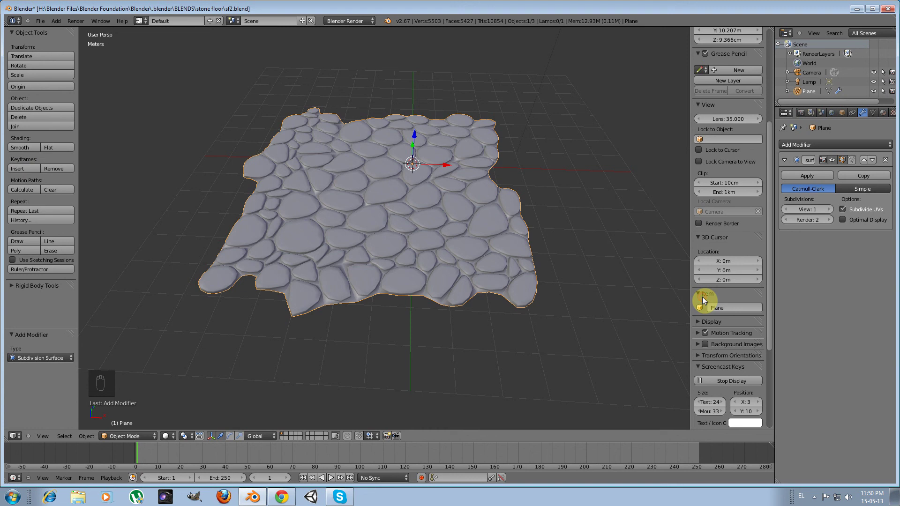
pyautogui.click(856, 190)
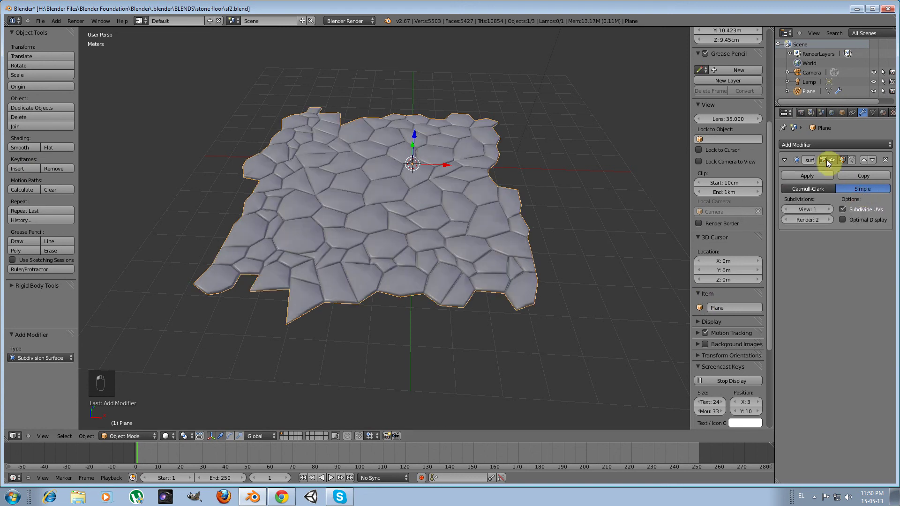
# - Add a second Subdivision Surface modifier of type Catmull-Clark after the Simple one and view the stones from above
pyautogui.click(818, 145)
pyautogui.click(739, 299)
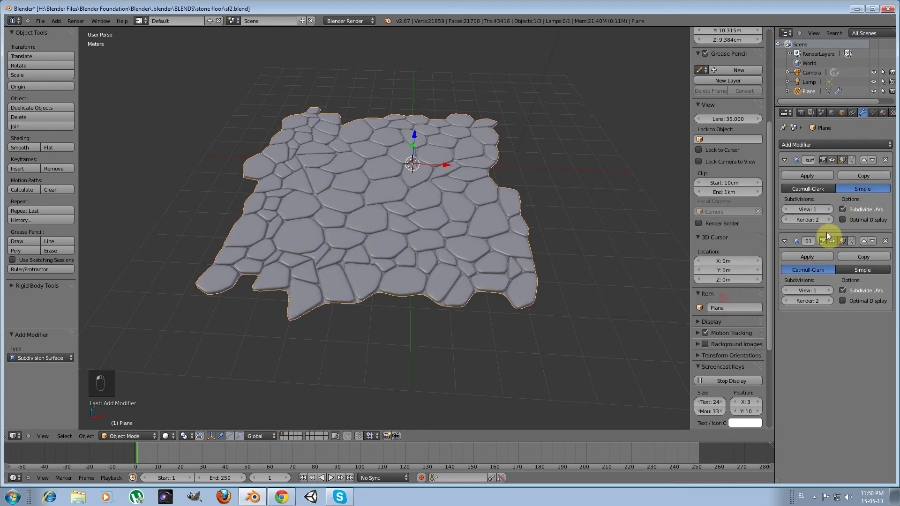
pyautogui.moveTo(359, 216); pyautogui.dragTo(361, 253, button='middle')
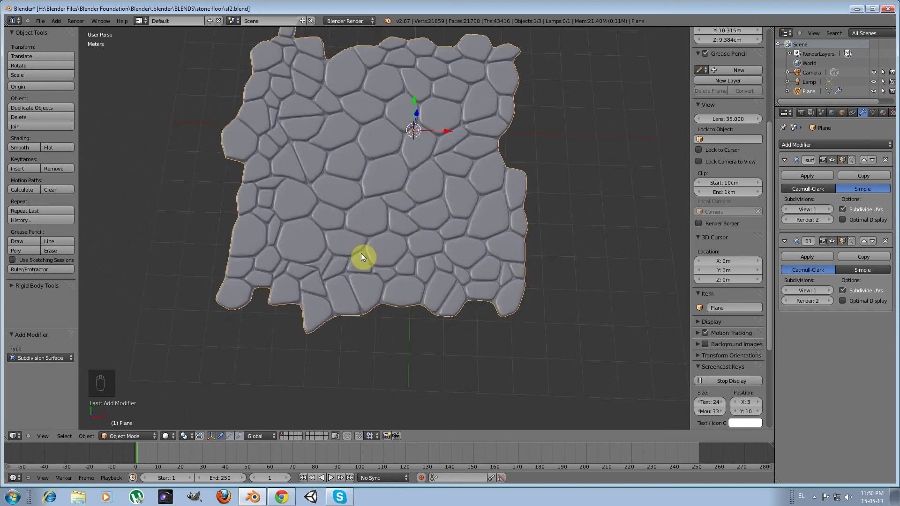
# - Apply both the Simple and the Catmull-Clark Subdivision Surface modifiers to the stone floor mesh
pyautogui.press('KP_7')
pyautogui.scroll(-3, 358, 249)
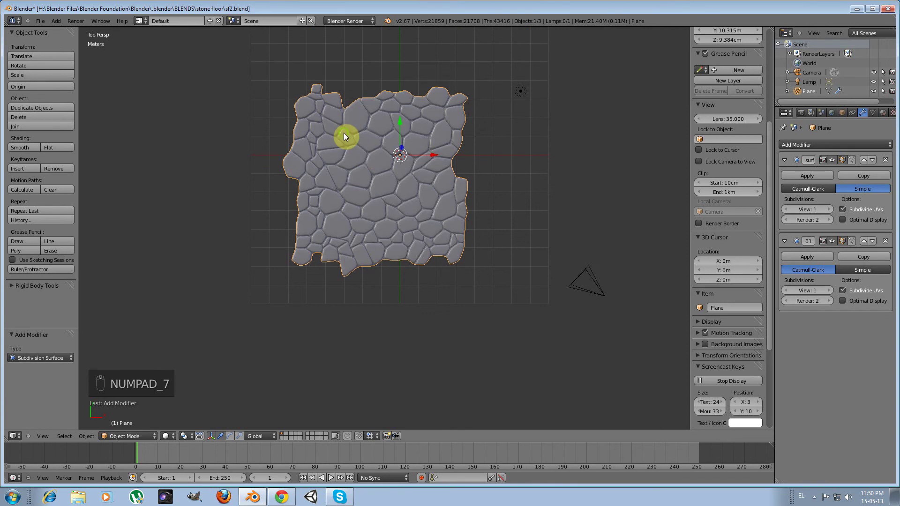
pyautogui.keyDown('shift'); pyautogui.moveTo(344, 133); pyautogui.dragTo(336, 230, button='middle'); pyautogui.keyUp('shift')
pyautogui.keyDown('shift'); pyautogui.moveTo(330, 283); pyautogui.dragTo(324, 232, button='middle'); pyautogui.keyUp('shift')
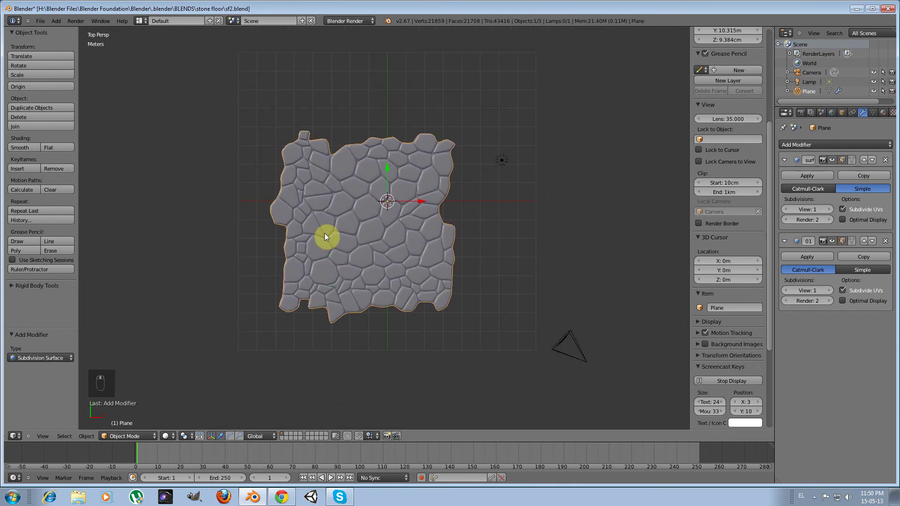
pyautogui.scroll(2, 324, 233)
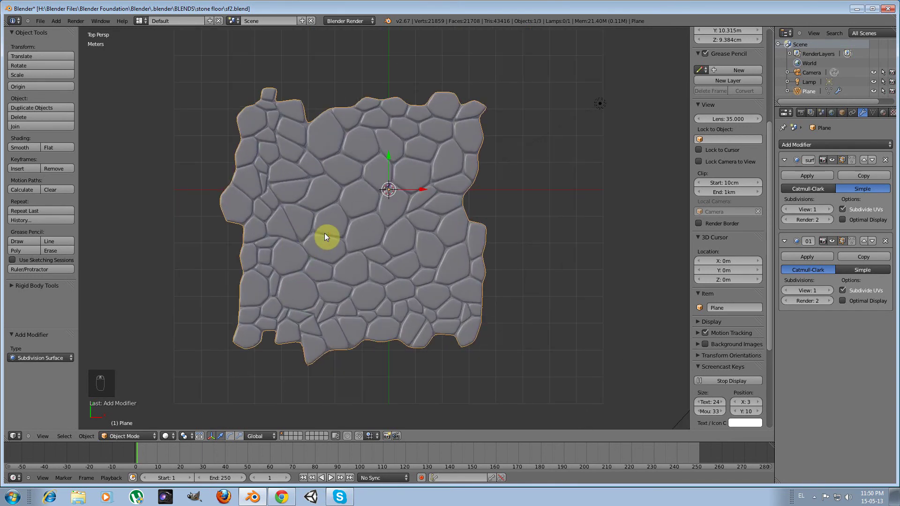
pyautogui.click(797, 175)
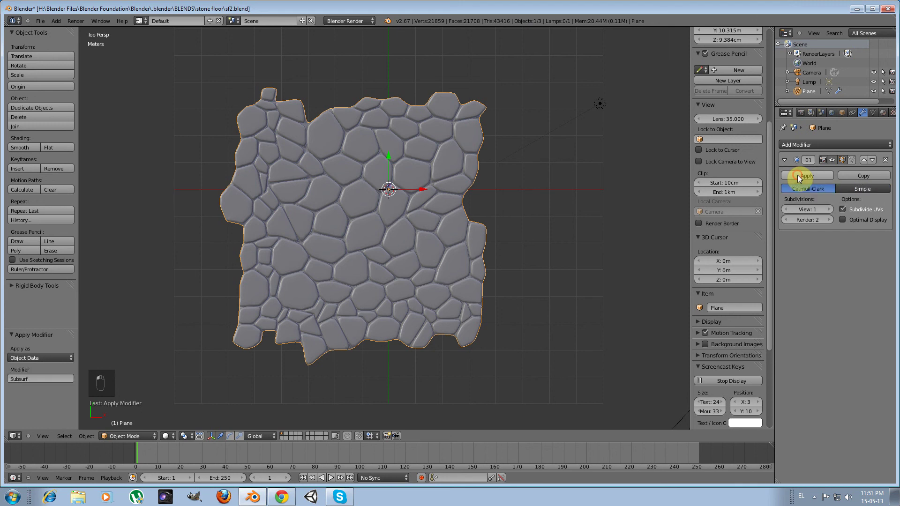
pyautogui.click(797, 175)
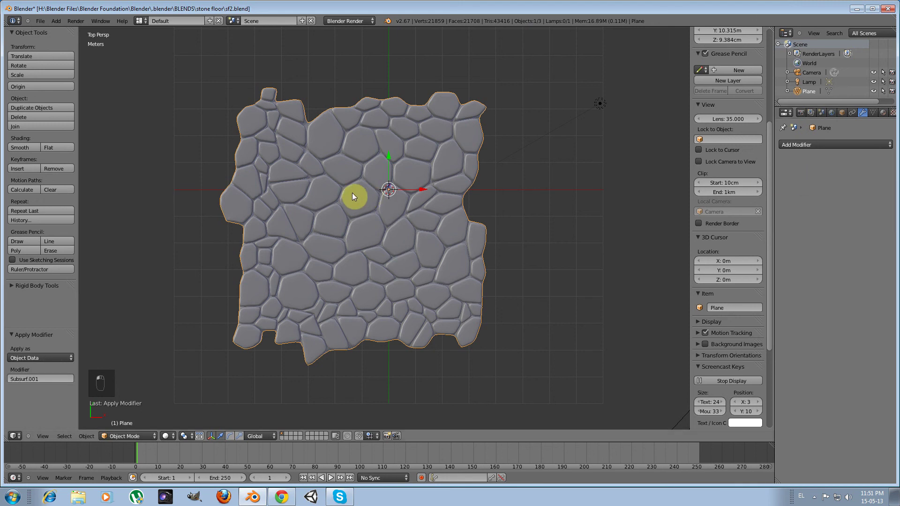
# - Inspect the full mesh topology of the stone floor in Edit Mode, then return to Object Mode
pyautogui.press('Tab')
pyautogui.press('a')
pyautogui.press('a')
pyautogui.press('a')
pyautogui.press('a')
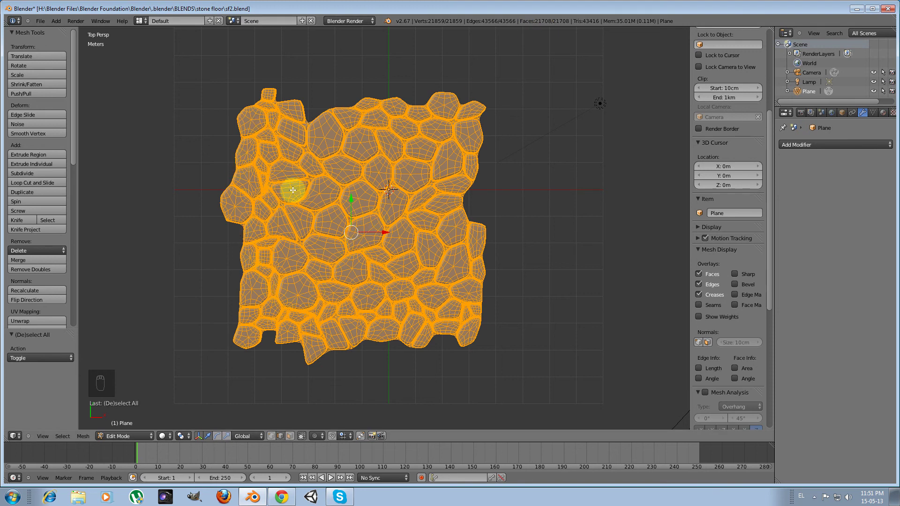
pyautogui.press('Tab')
pyautogui.press('Tab')
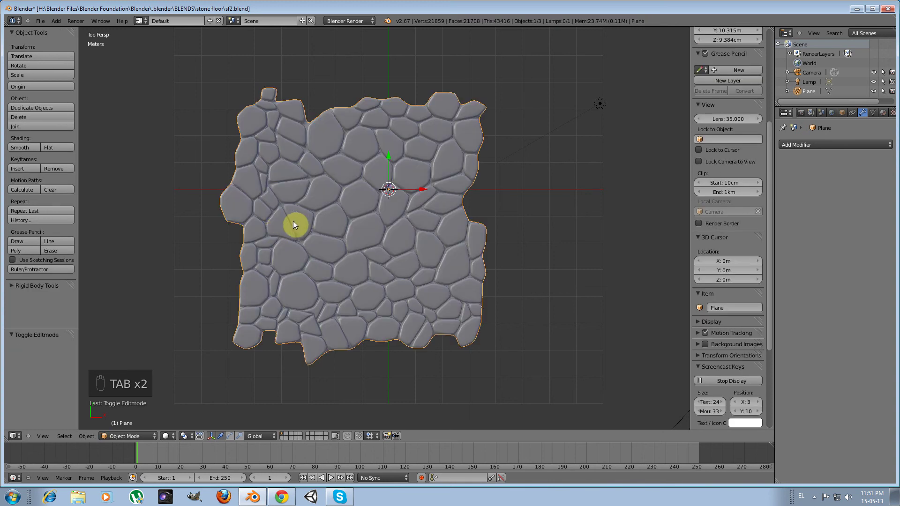
# - Add an Array modifier to the stone floor and set its relative X offset to 0.91
pyautogui.click(819, 143)
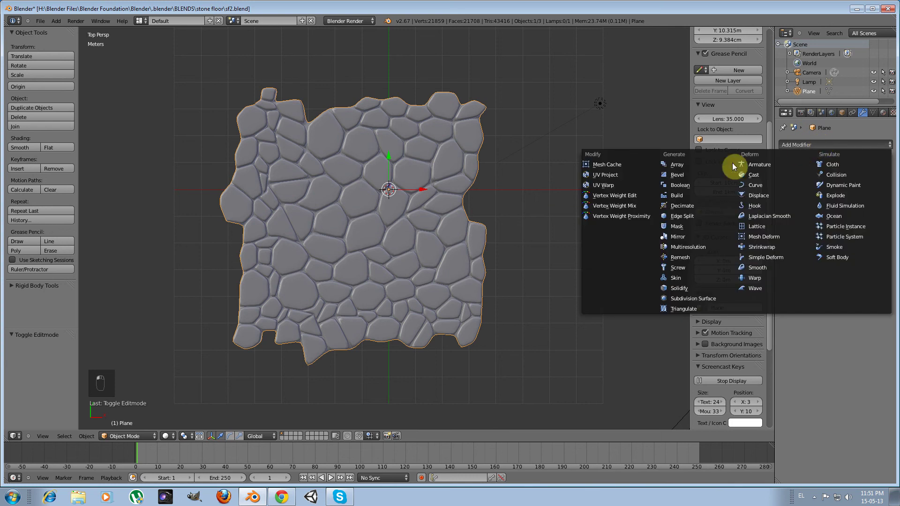
pyautogui.click(705, 164)
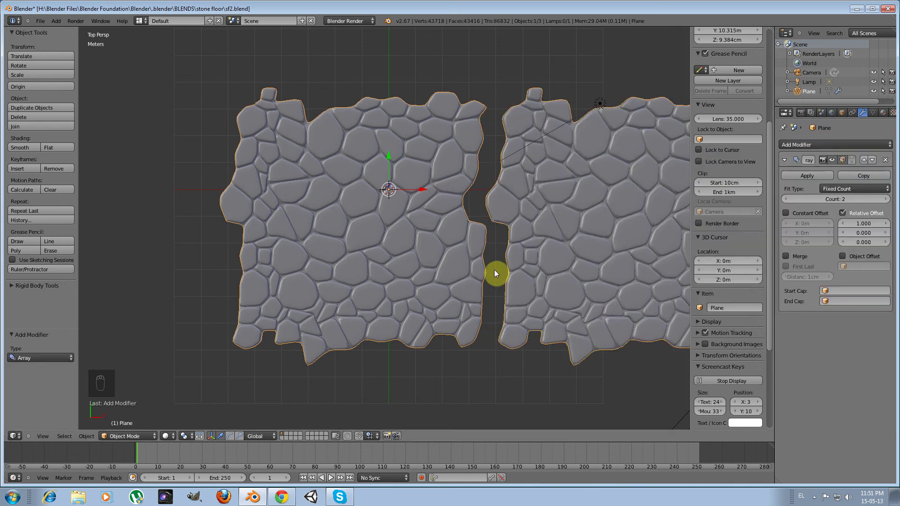
pyautogui.click(866, 223)
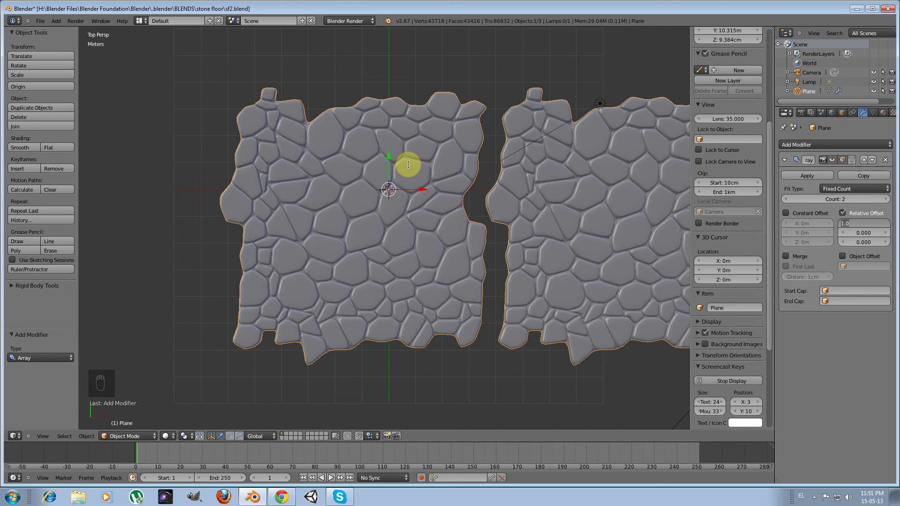
pyautogui.press('BackSpace')
pyautogui.press('Return')
pyautogui.press('BackSpace')
pyautogui.write('.911')
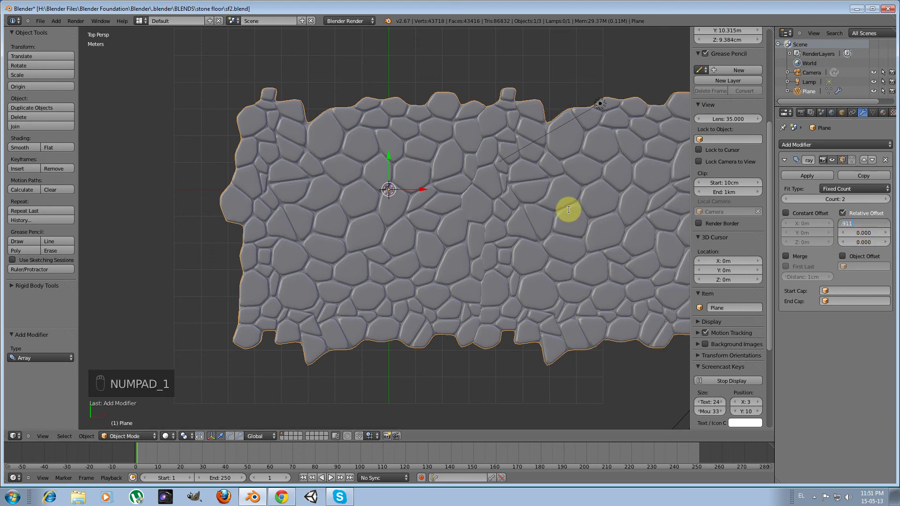
pyautogui.press('Return')
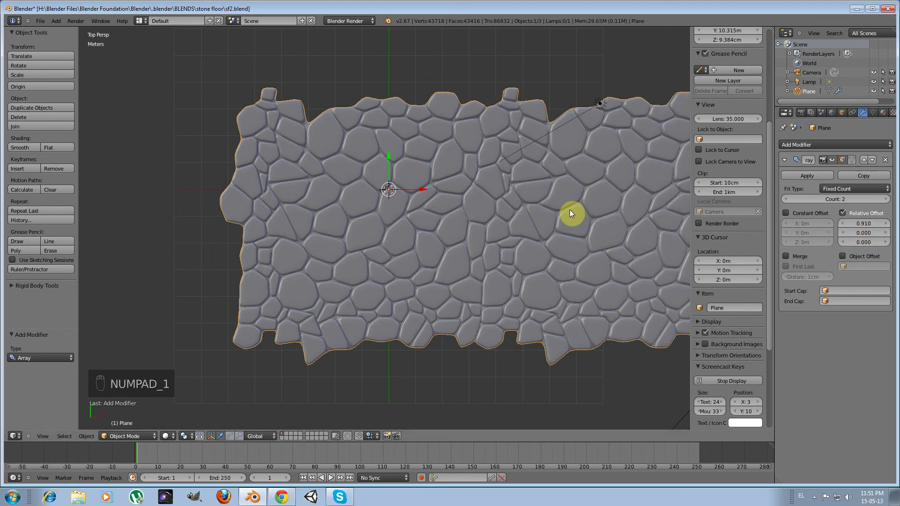
# - Try relative X offsets of 0.92 and 0.915 for the array to fit the seam between the two tiles
pyautogui.click(856, 222)
pyautogui.write('.9')
pyautogui.press('Return')
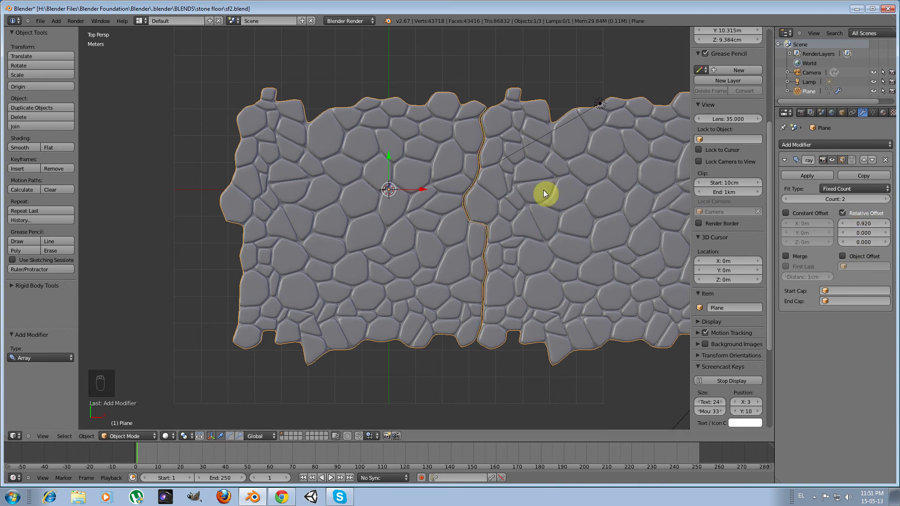
pyautogui.scroll(2, 496, 232)
pyautogui.keyDown('shift'); pyautogui.moveTo(568, 214); pyautogui.dragTo(469, 198, button='middle'); pyautogui.keyUp('shift')
pyautogui.scroll(4, 470, 198)
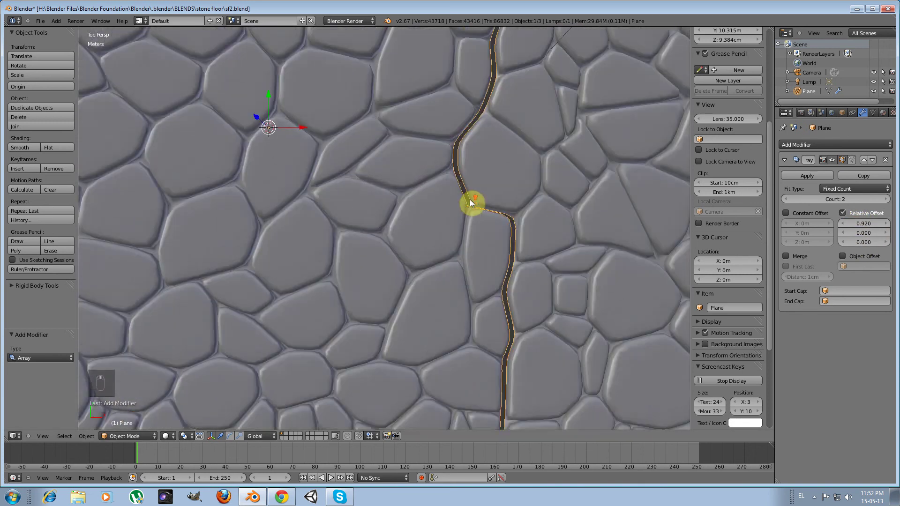
pyautogui.keyDown('shift'); pyautogui.moveTo(542, 212); pyautogui.dragTo(370, 204, button='middle'); pyautogui.keyUp('shift')
pyautogui.click(860, 223)
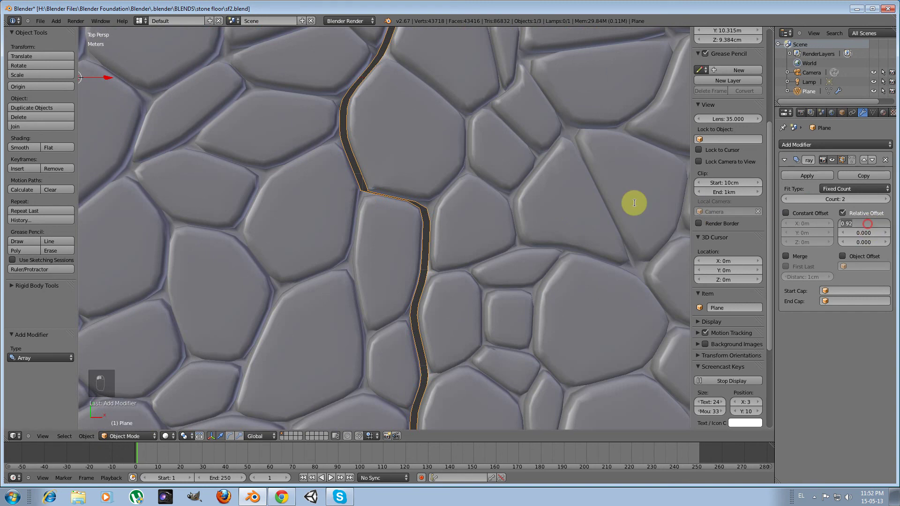
pyautogui.write('.915')
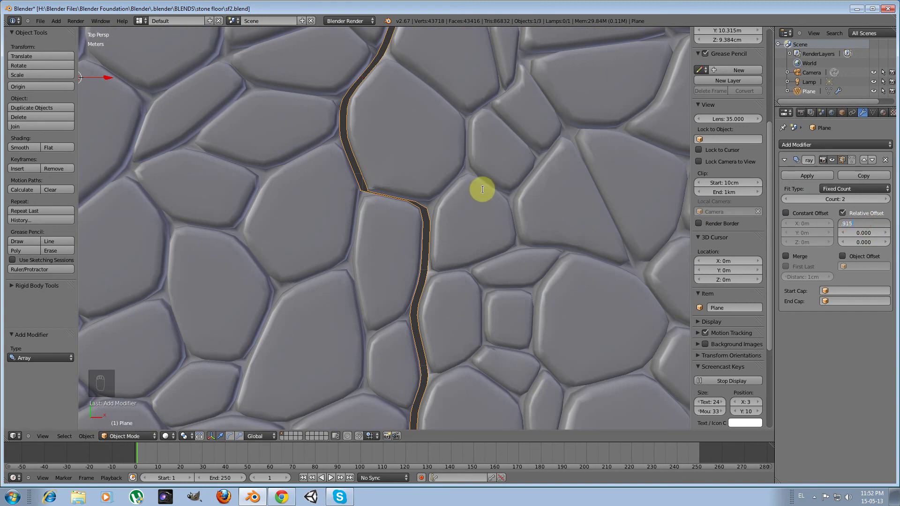
pyautogui.press('Return')
# - Set the array's relative X offset to 0.913 and deselect the stone floor to view the seam without its outline
pyautogui.click(875, 223)
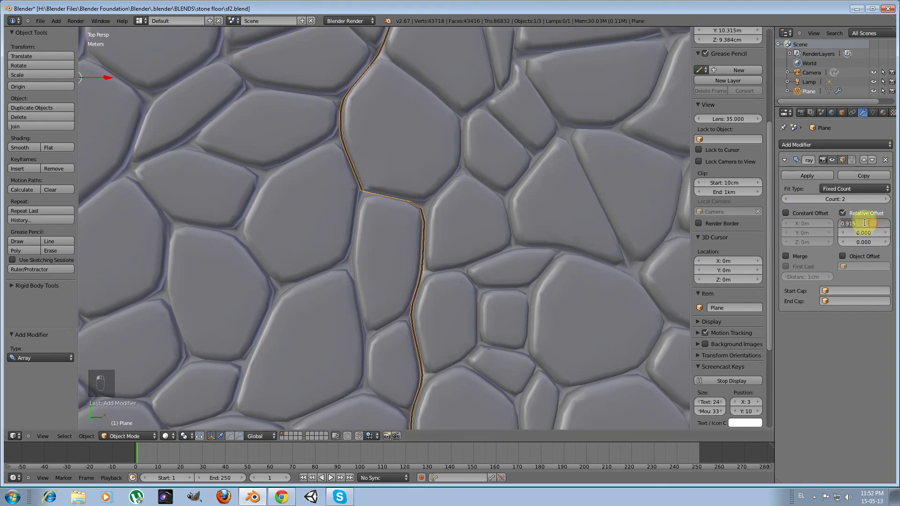
pyautogui.write('.913')
pyautogui.press('Return')
pyautogui.scroll(-1, 345, 237)
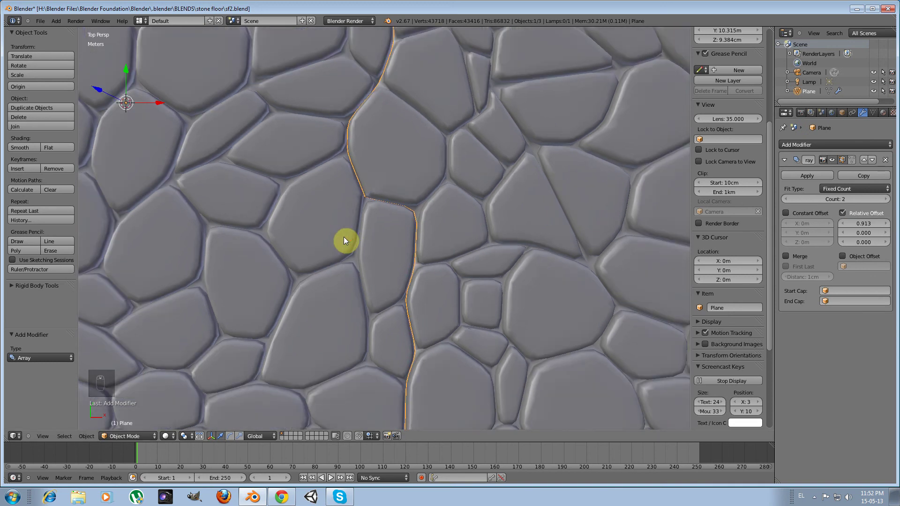
pyautogui.press('Tab')
pyautogui.press('Tab')
pyautogui.press('a')
pyautogui.press('a')
pyautogui.press('a')
pyautogui.scroll(-4, 344, 238)
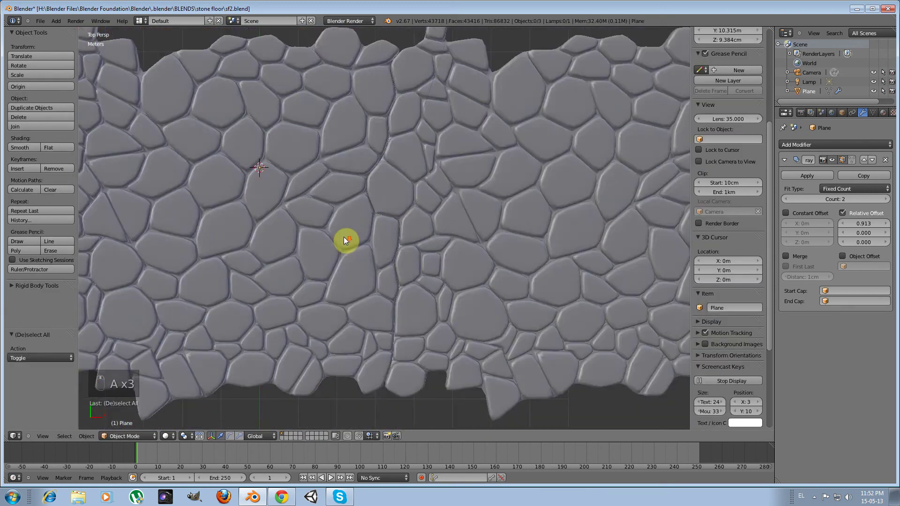
# - Examine the seam between the tiles up close and set the array's relative X offset to 0.912
pyautogui.moveTo(340, 239); pyautogui.dragTo(358, 178, button='middle')
pyautogui.scroll(6, 359, 178)
pyautogui.keyDown('shift'); pyautogui.moveTo(385, 231); pyautogui.dragTo(323, 106, button='middle'); pyautogui.keyUp('shift')
pyautogui.scroll(8, 330, 175)
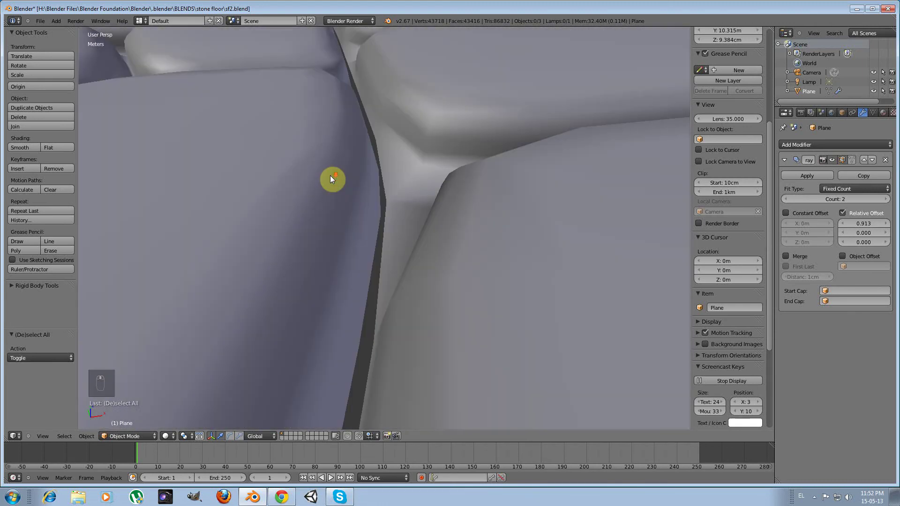
pyautogui.scroll(-5, 330, 176)
pyautogui.click(865, 223)
pyautogui.write('2')
pyautogui.press('Return')
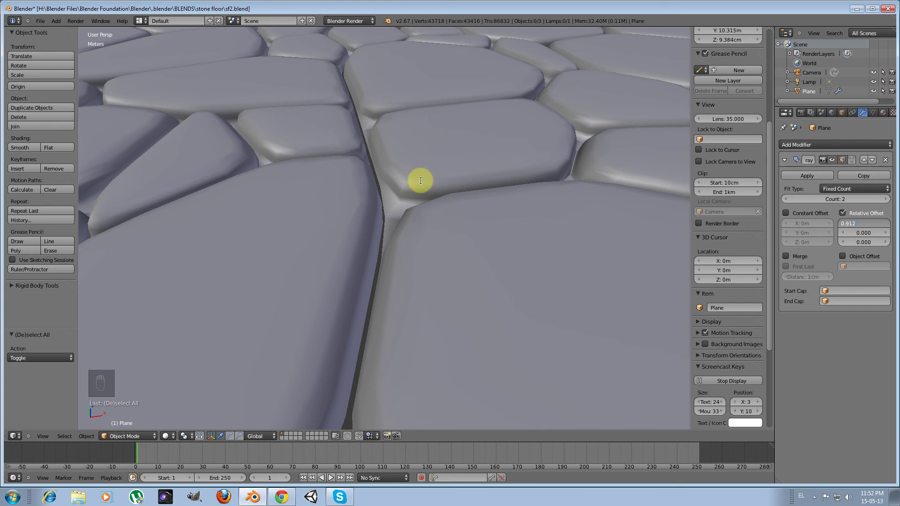
# - Check the closed seam and raise the array count to 4 to form a row of stone tiles
pyautogui.scroll(-3, 342, 172)
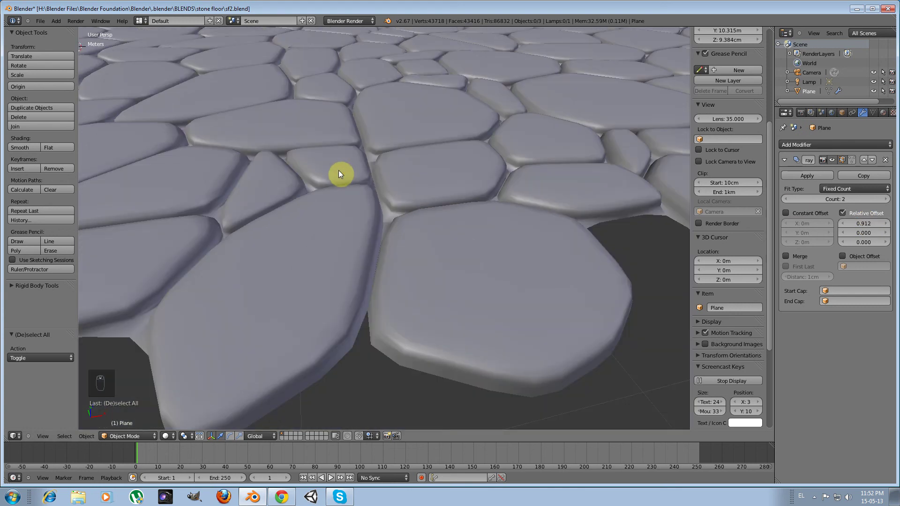
pyautogui.moveTo(263, 160); pyautogui.dragTo(307, 172, button='middle')
pyautogui.scroll(-5, 306, 173)
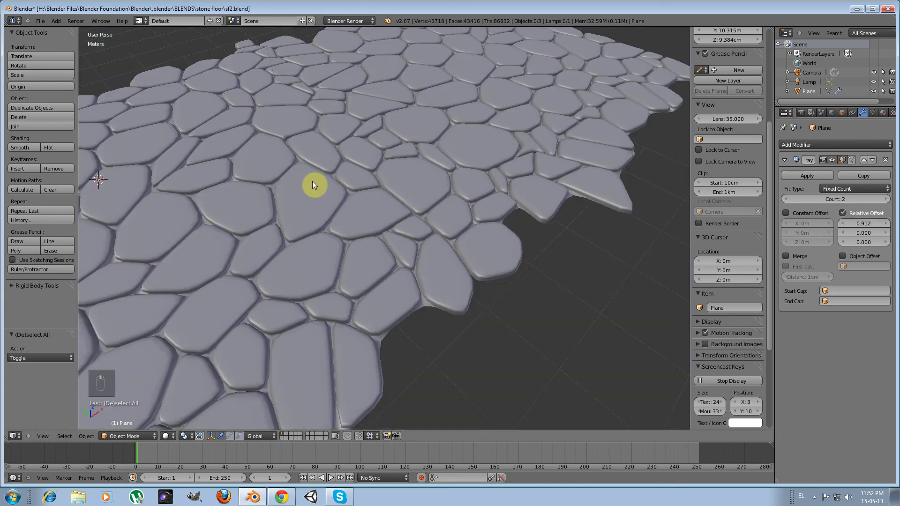
pyautogui.press('KP_7')
pyautogui.scroll(-2, 314, 181)
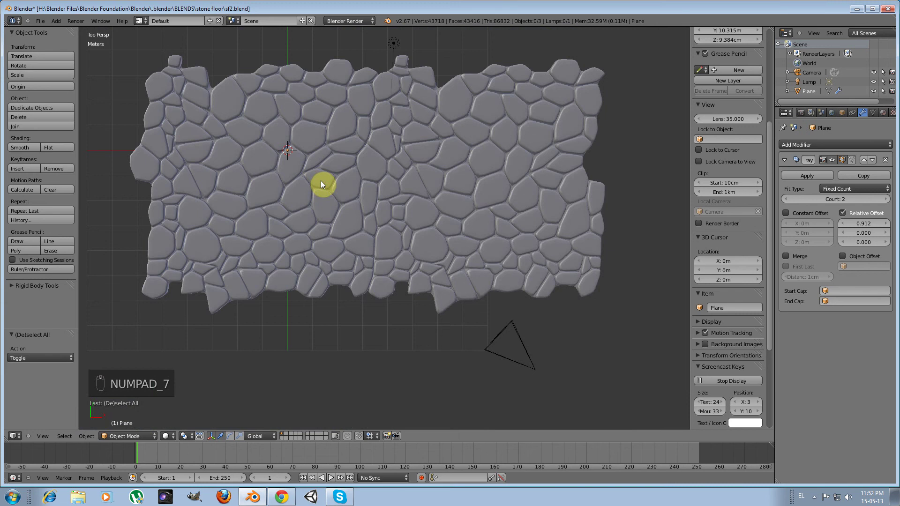
pyautogui.click(885, 199)
pyautogui.click(885, 202)
pyautogui.scroll(-5, 479, 184)
pyautogui.scroll(1, 479, 187)
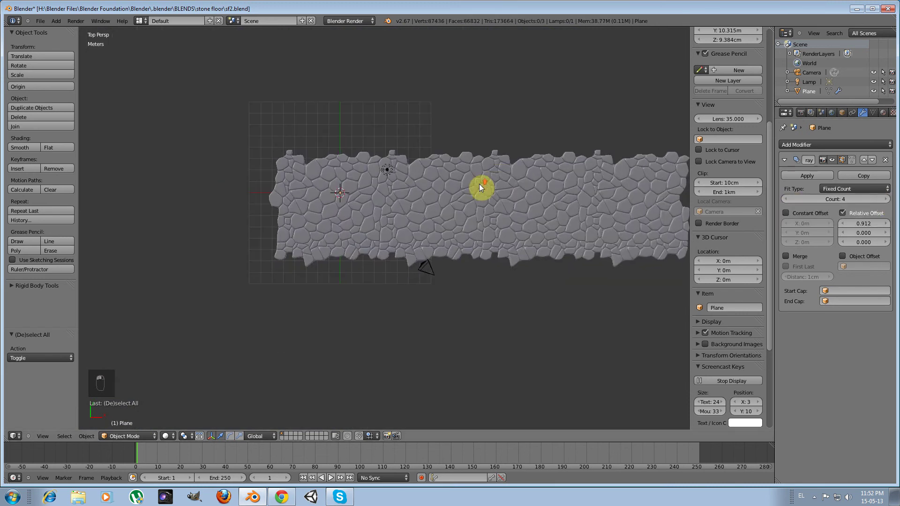
pyautogui.keyDown('shift'); pyautogui.moveTo(500, 188); pyautogui.dragTo(388, 304, button='middle'); pyautogui.keyUp('shift')
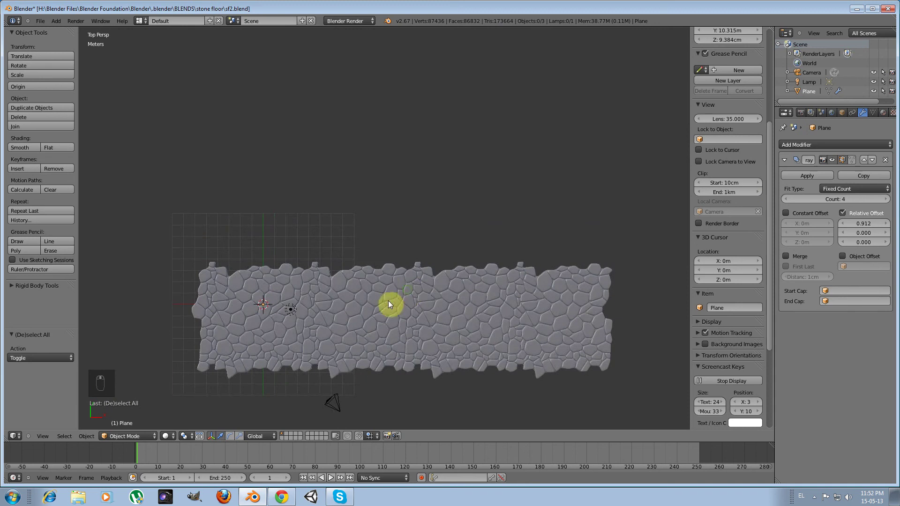
# - Add a second Array modifier and set its relative offset to 0 in X and 1 in Y
pyautogui.click(819, 145)
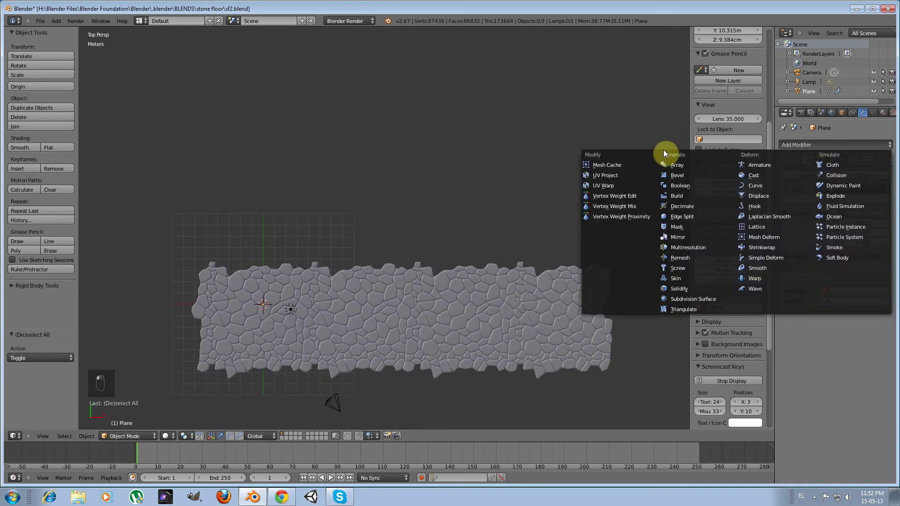
pyautogui.click(669, 165)
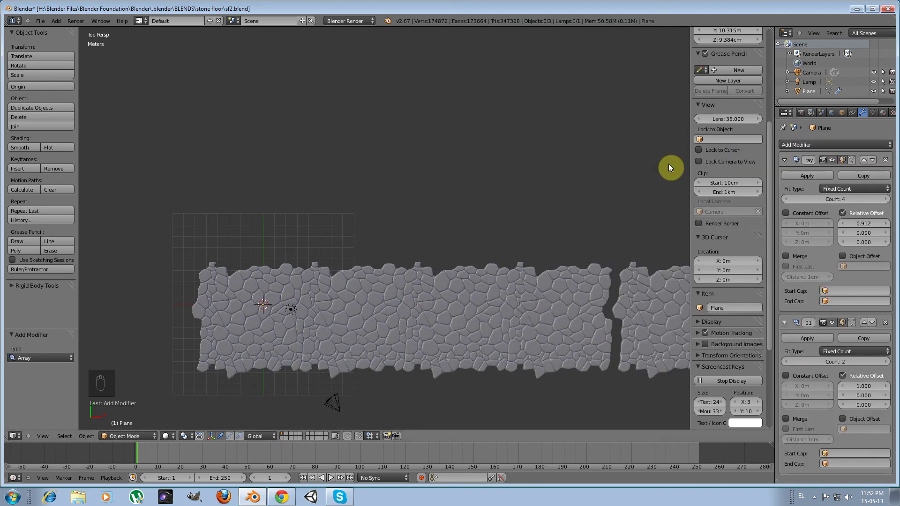
pyautogui.click(861, 386)
pyautogui.write('0')
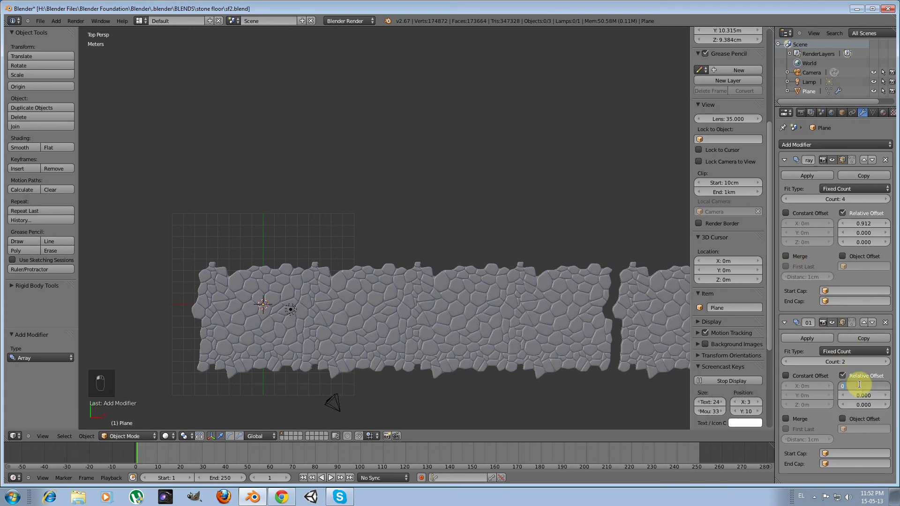
pyautogui.press('Return')
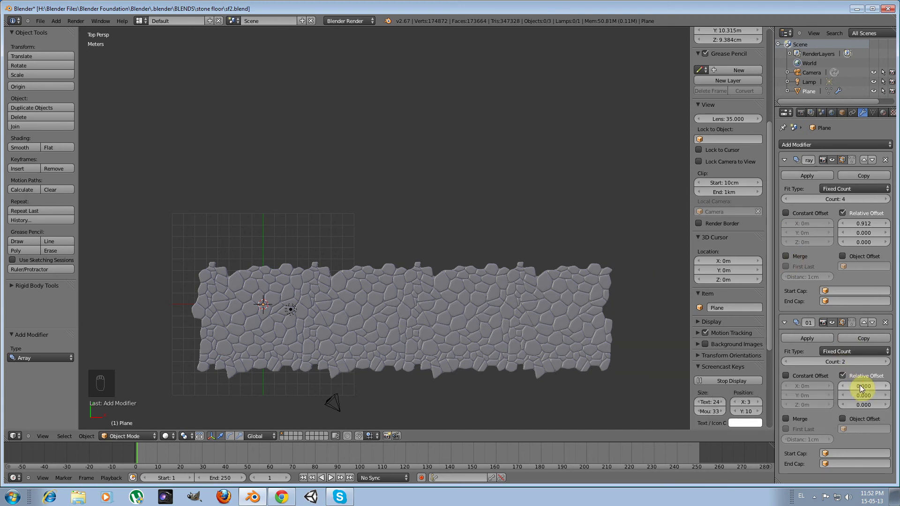
pyautogui.click(859, 394)
pyautogui.write('1')
pyautogui.press('Return')
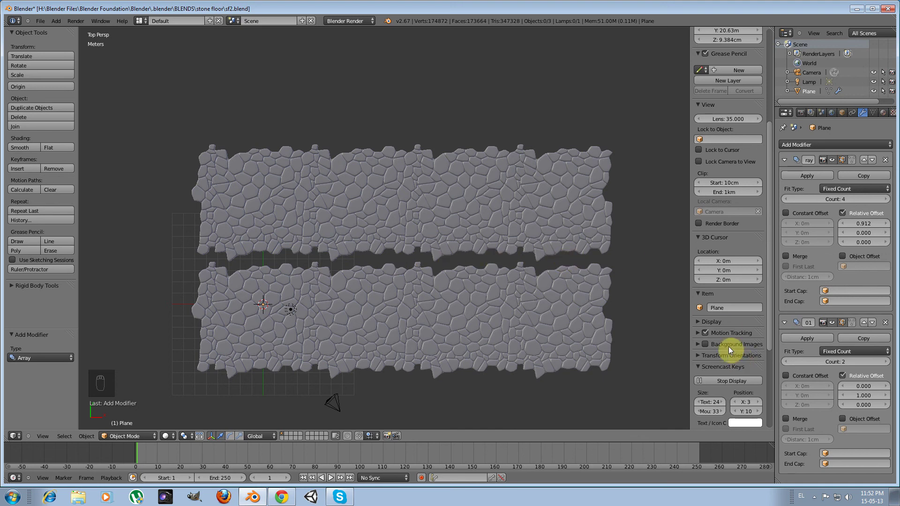
# - Reduce the second array's relative Y offset to 0.9 and then to 0.88 to close the gap between the rows
pyautogui.click(871, 396)
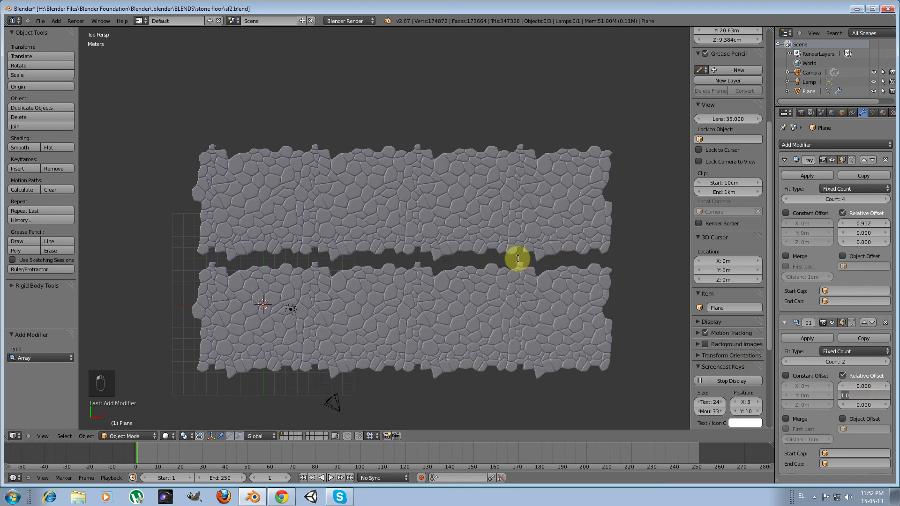
pyautogui.press('BackSpace')
pyautogui.write('.9')
pyautogui.press('Return')
pyautogui.scroll(5, 386, 290)
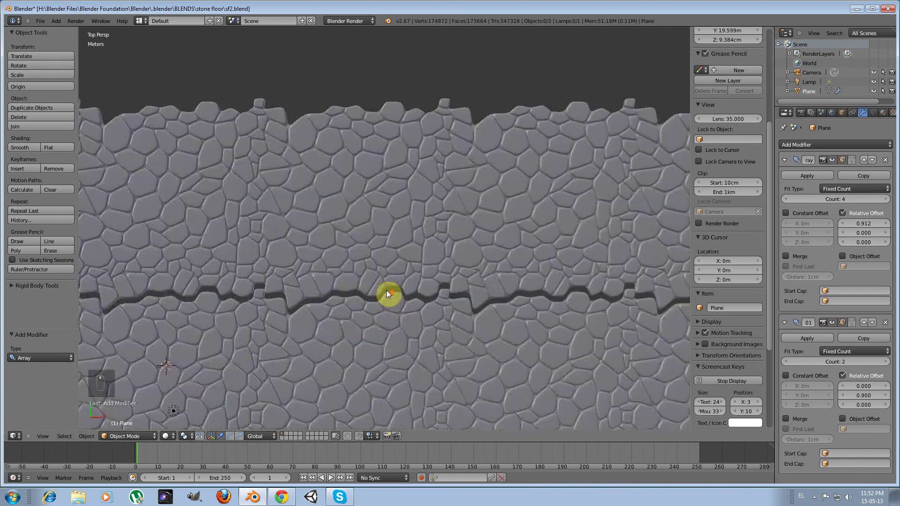
pyautogui.keyDown('shift'); pyautogui.moveTo(377, 299); pyautogui.dragTo(500, 173, button='middle'); pyautogui.keyUp('shift')
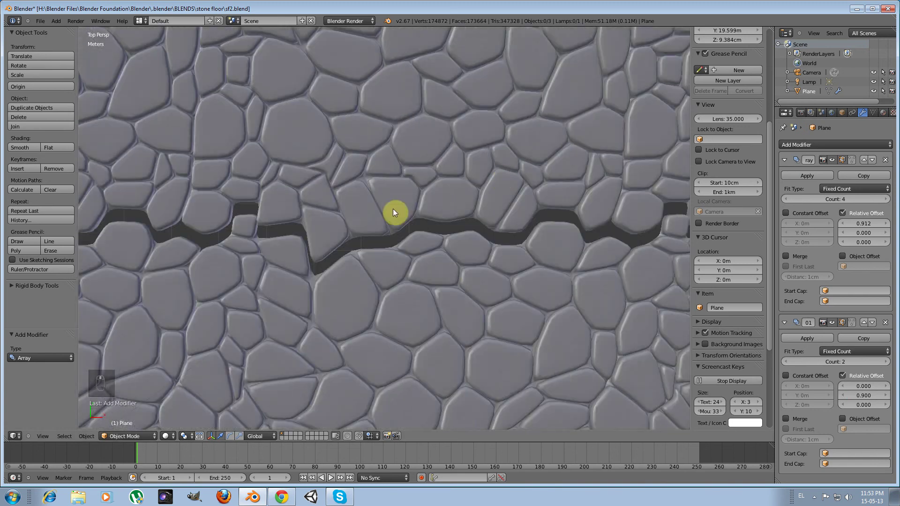
pyautogui.click(857, 396)
pyautogui.press('BackSpace')
pyautogui.write('.88')
pyautogui.press('Return')
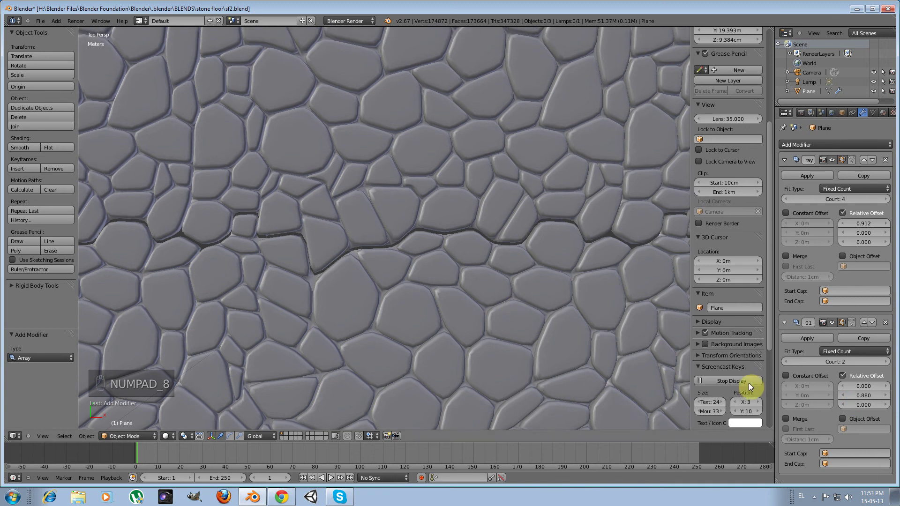
# - Set the second array's relative Y offset to 0.87 to close the seam between the rows
pyautogui.click(870, 396)
pyautogui.write('.87')
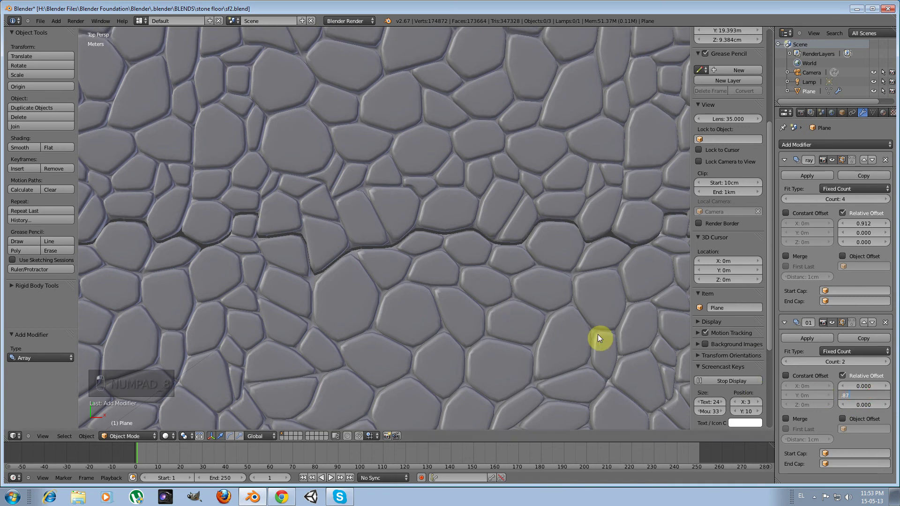
pyautogui.press('Return')
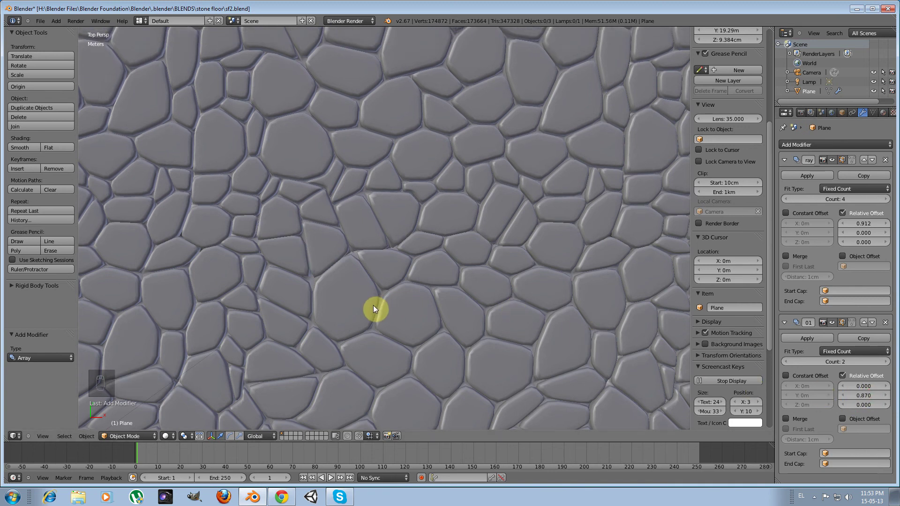
# - Raise the second array's count to 4 to extend the stone floor in Y
pyautogui.moveTo(364, 312); pyautogui.dragTo(345, 265, button='middle')
pyautogui.scroll(-8, 322, 257)
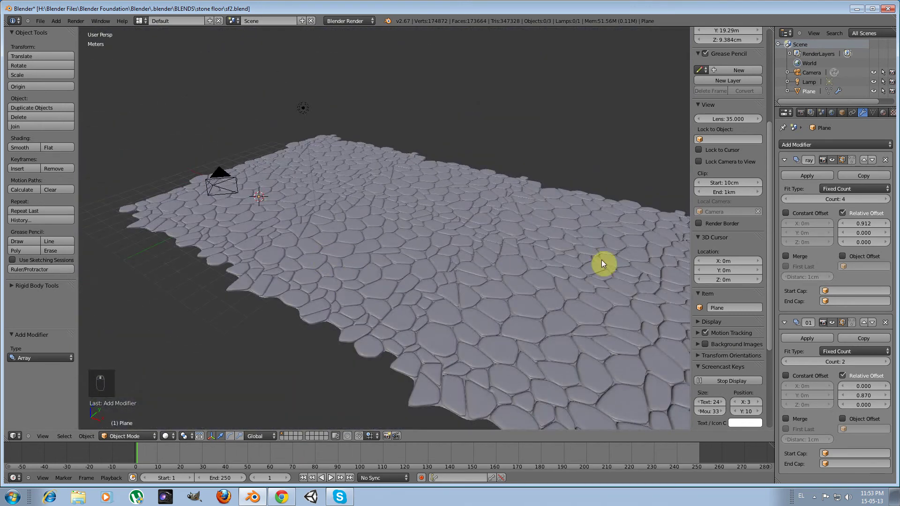
pyautogui.click(886, 362)
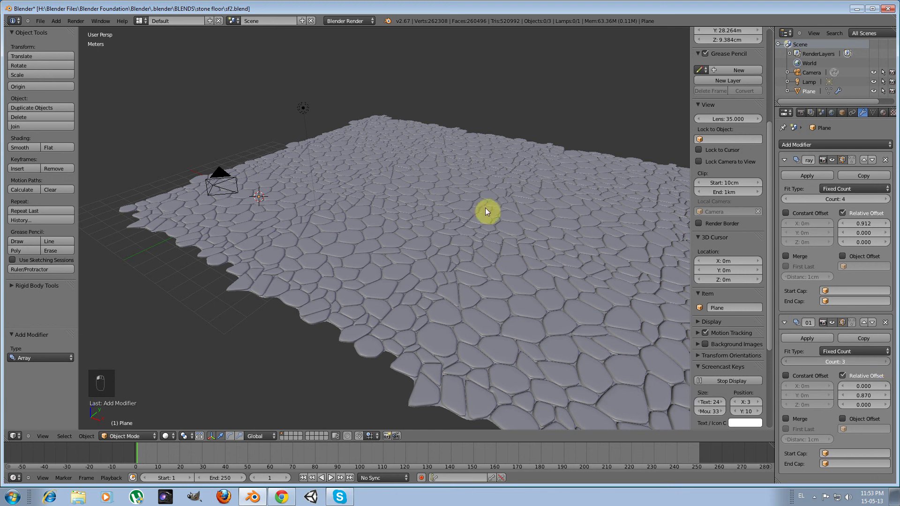
pyautogui.moveTo(464, 280); pyautogui.dragTo(263, 277, button='middle')
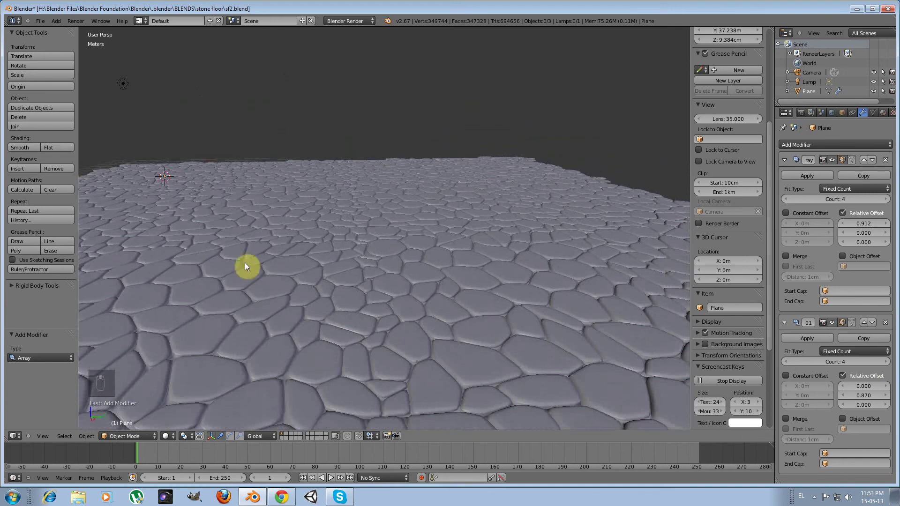
# - Examine the tiled stone floor in perspective and from above, up close and as a whole, for visible seams and pattern repetition
pyautogui.moveTo(181, 279); pyautogui.dragTo(396, 281, button='middle')
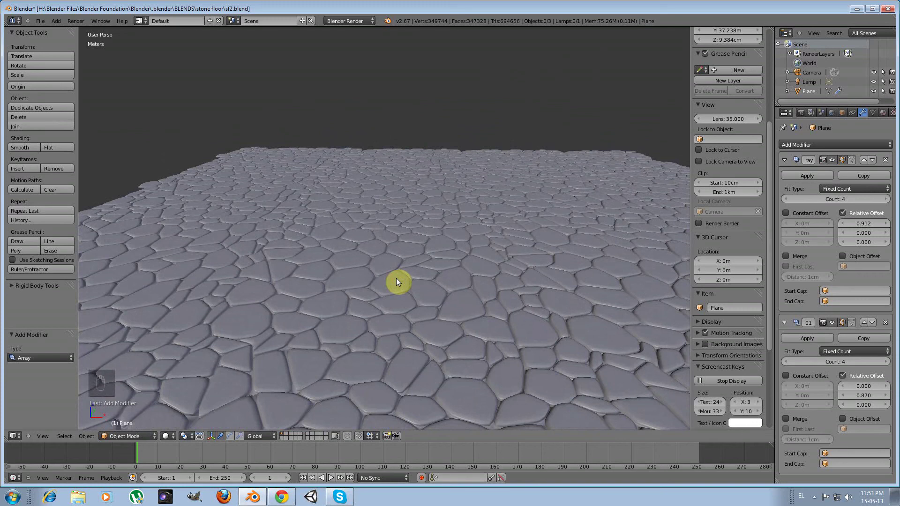
pyautogui.scroll(3, 246, 284)
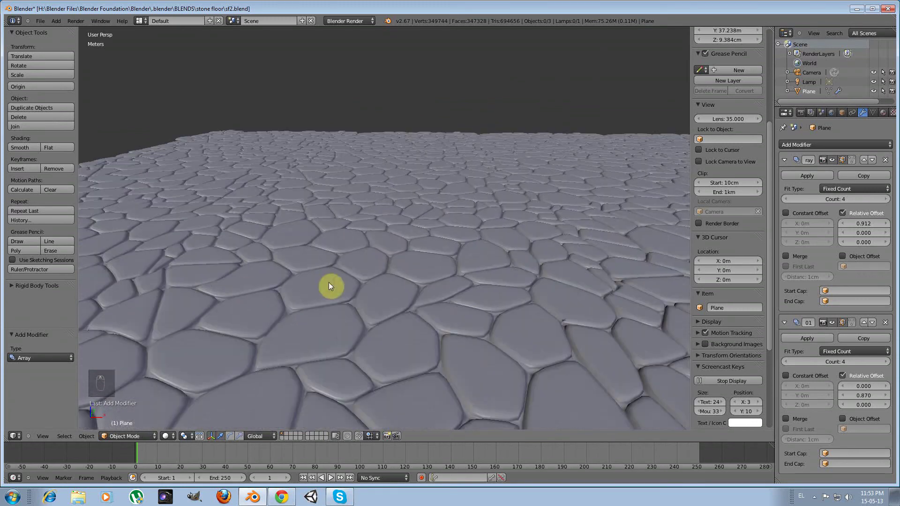
pyautogui.moveTo(432, 280); pyautogui.dragTo(541, 281, button='middle')
pyautogui.press('KP_7')
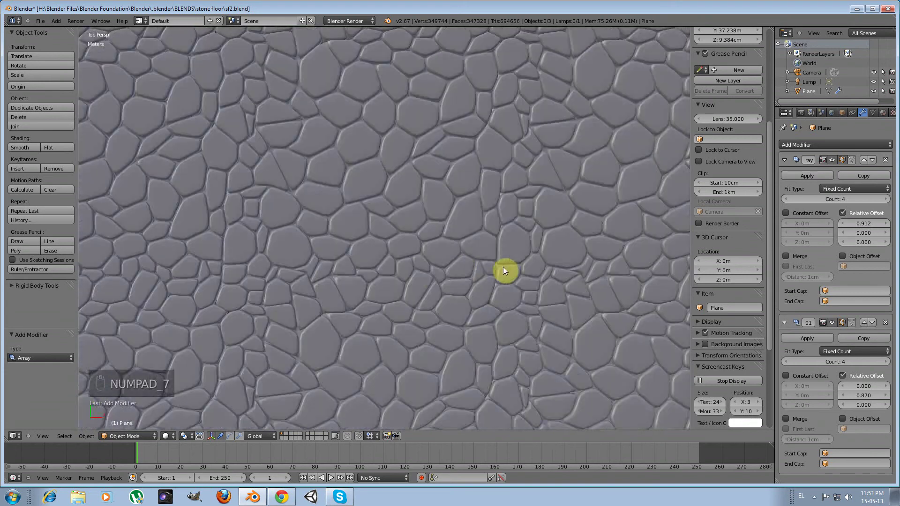
pyautogui.scroll(-6, 421, 268)
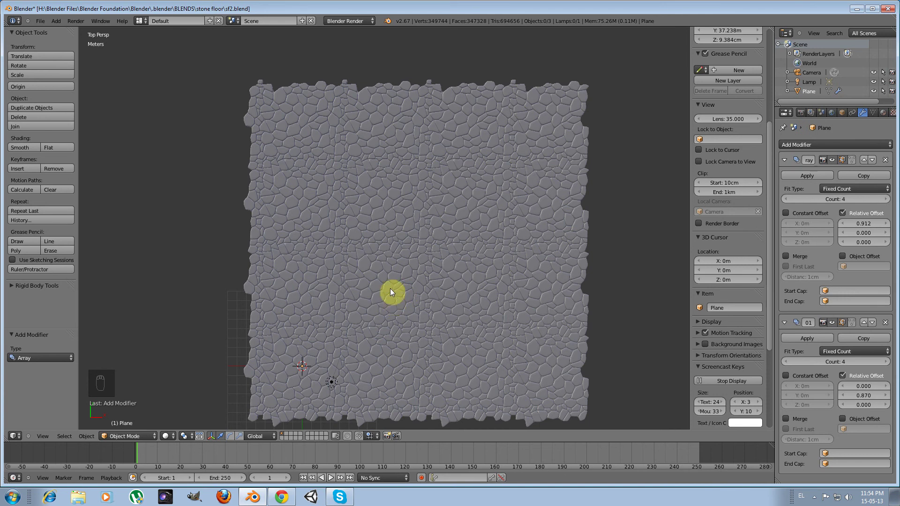
pyautogui.scroll(2, 389, 307)
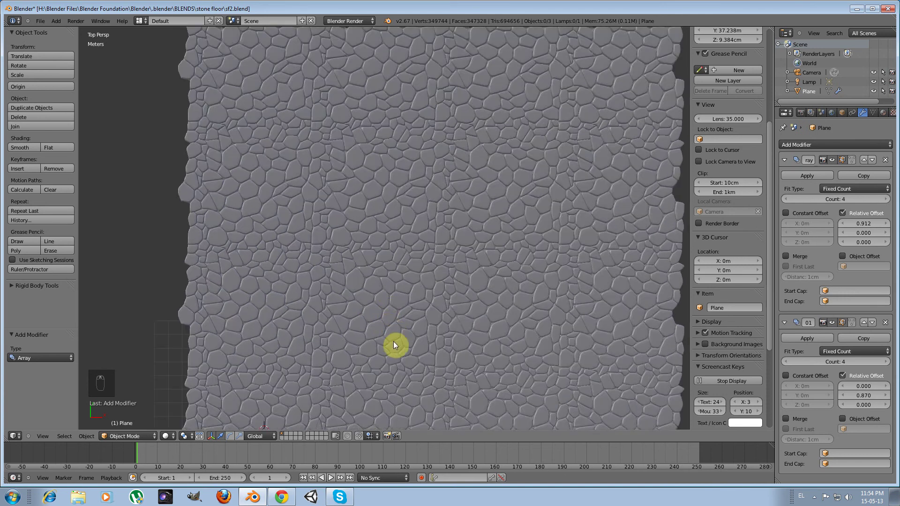
pyautogui.moveTo(390, 341); pyautogui.dragTo(382, 294, button='middle')
pyautogui.press('KP_7')
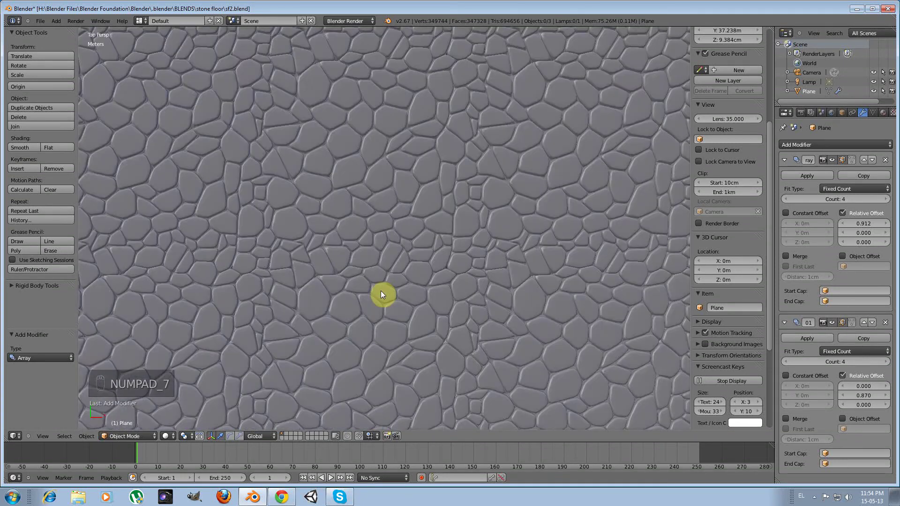
pyautogui.scroll(-5, 381, 295)
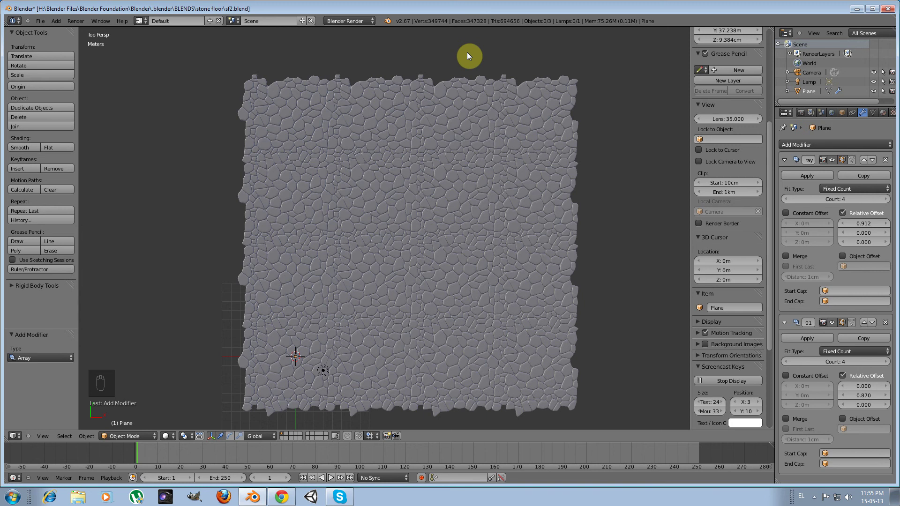
pyautogui.moveTo(370, 319); pyautogui.dragTo(394, 265, button='middle')
pyautogui.press('KP_7')
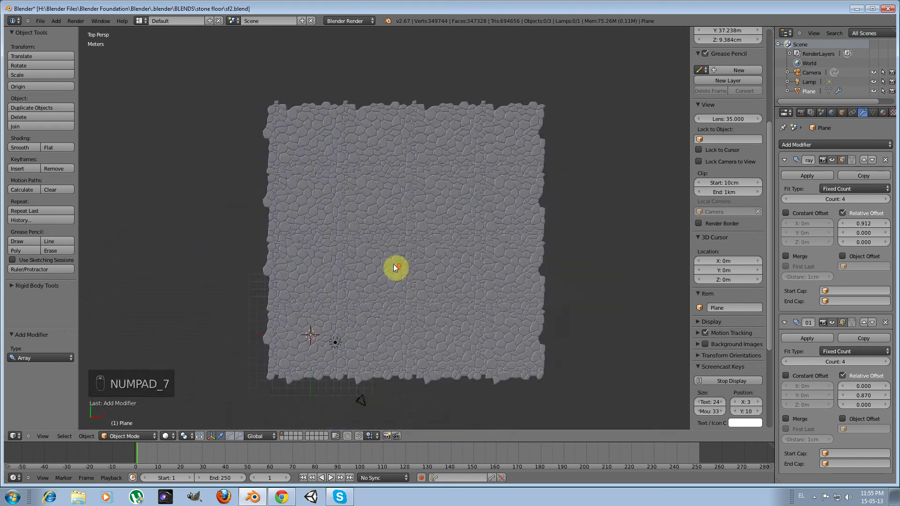